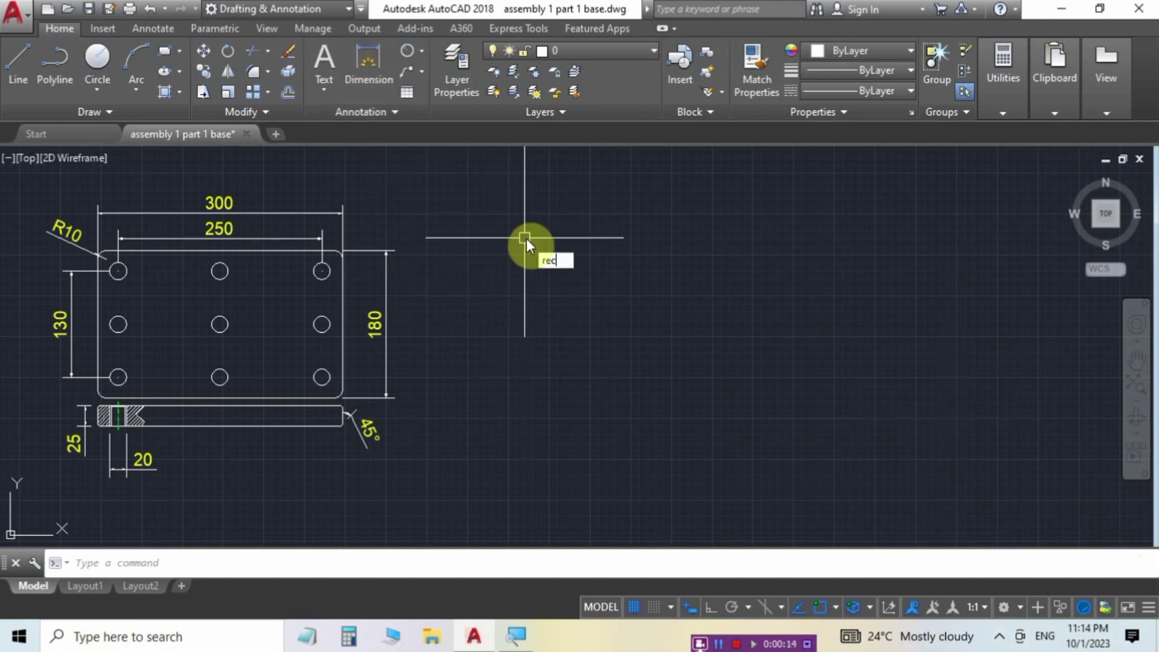
Step: Draw a 300 by 180 rectangle with a fillet radius of 10 beside the reference plate drawing
{"action": "key", "text": "Return"}
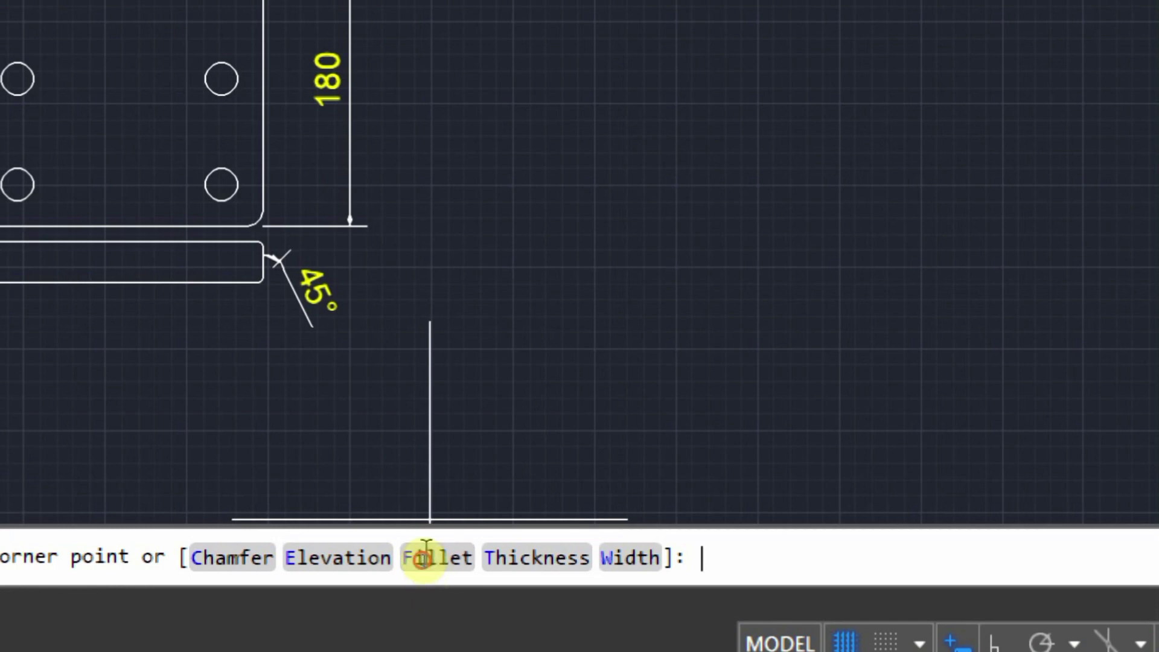
{"action": "left_click", "coordinate": [426, 562]}
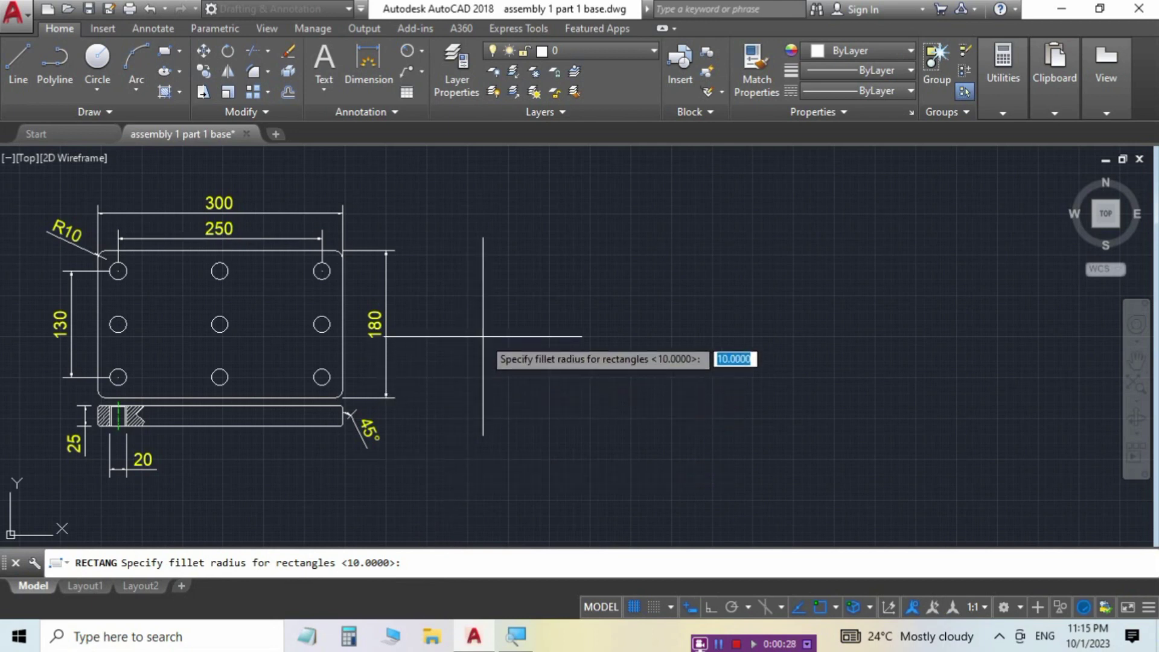
{"action": "type", "text": "10"}
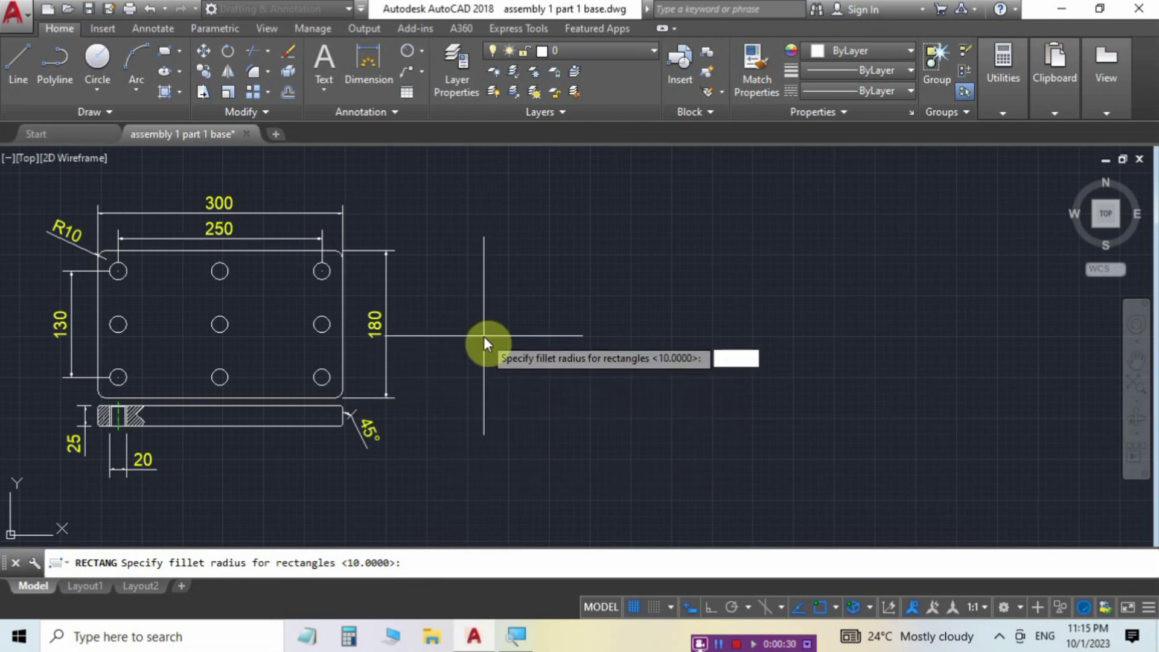
{"action": "key", "text": "Return"}
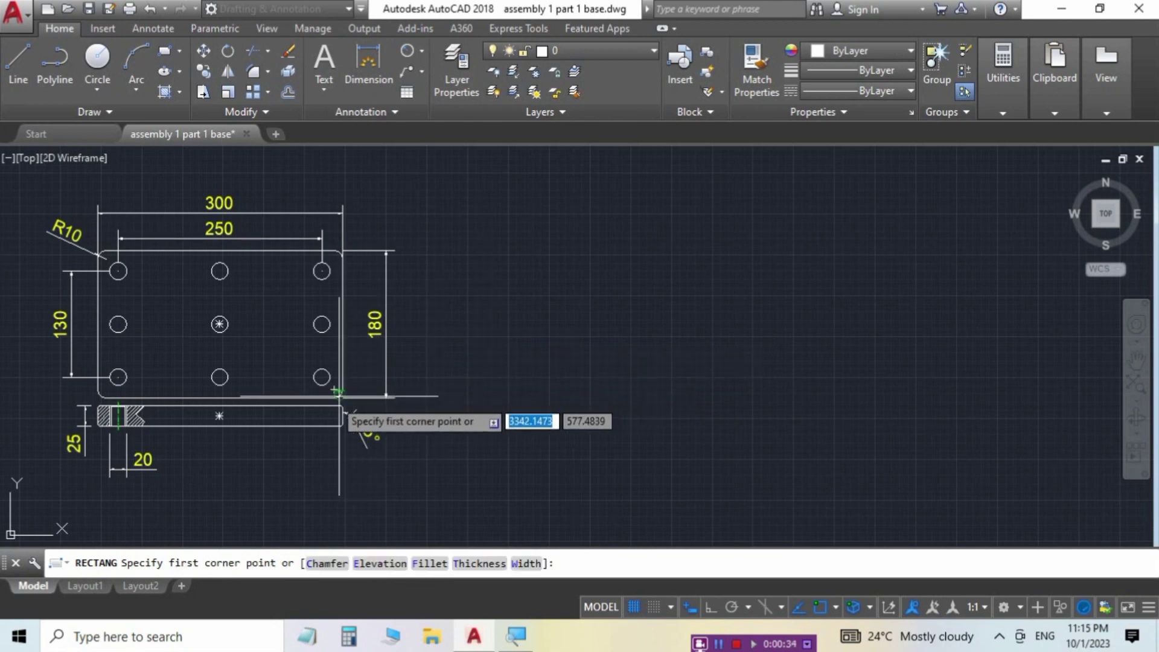
{"action": "left_click", "coordinate": [542, 397]}
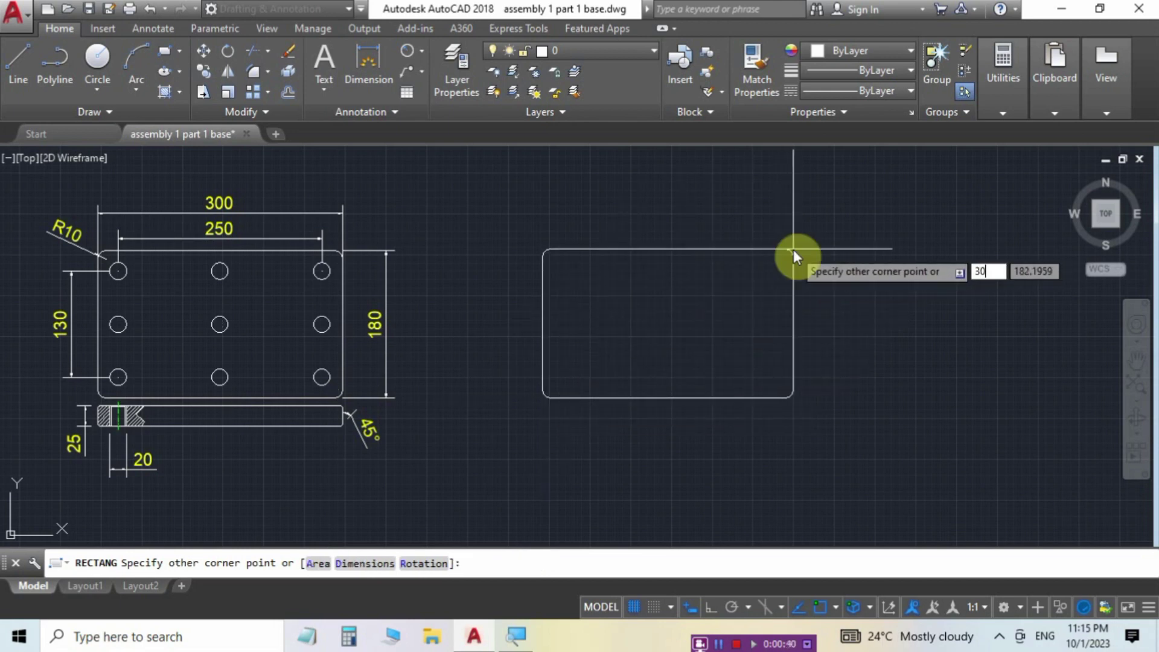
{"action": "type", "text": "300"}
{"action": "key", "text": "Tab"}
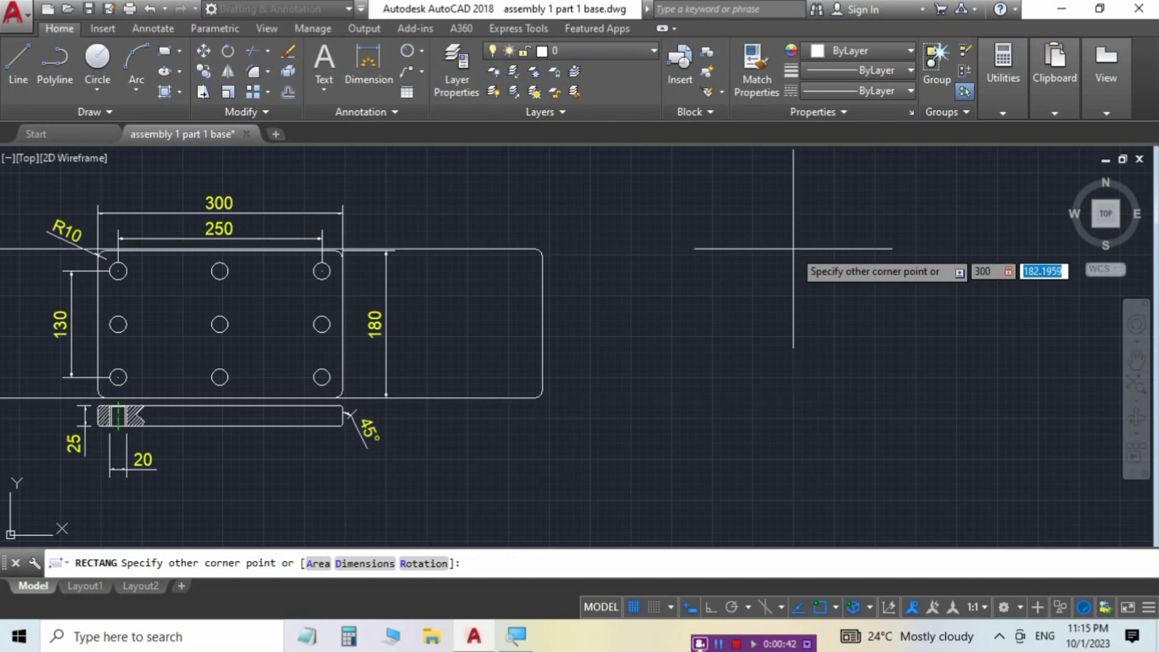
{"action": "type", "text": "180"}
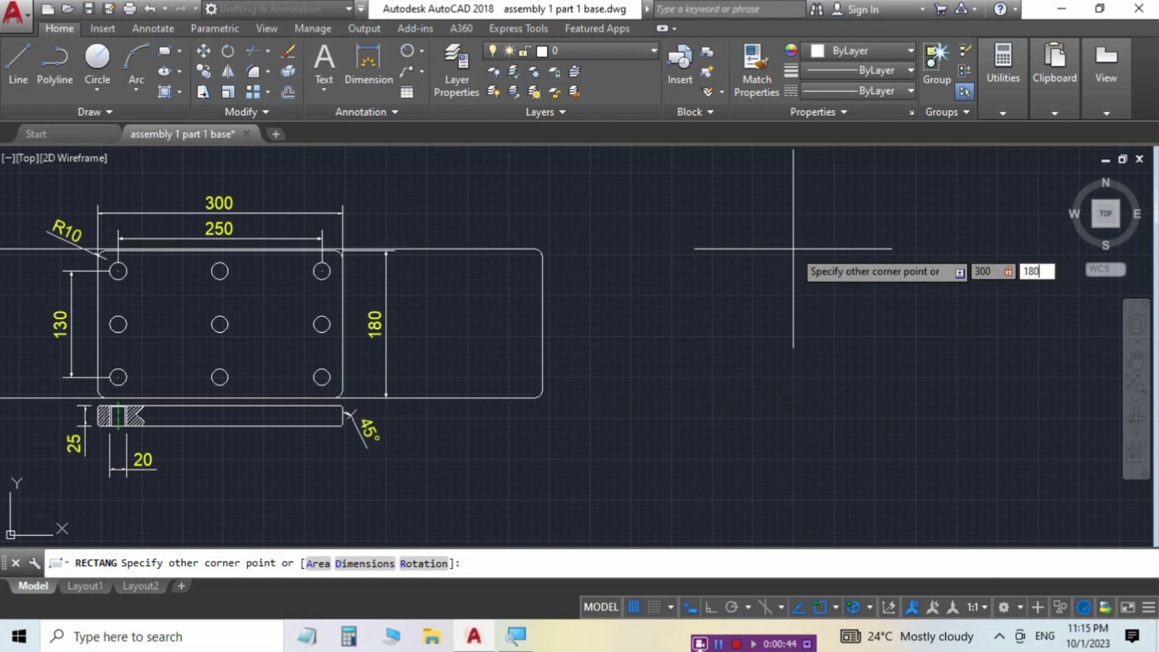
{"action": "key", "text": "Return"}
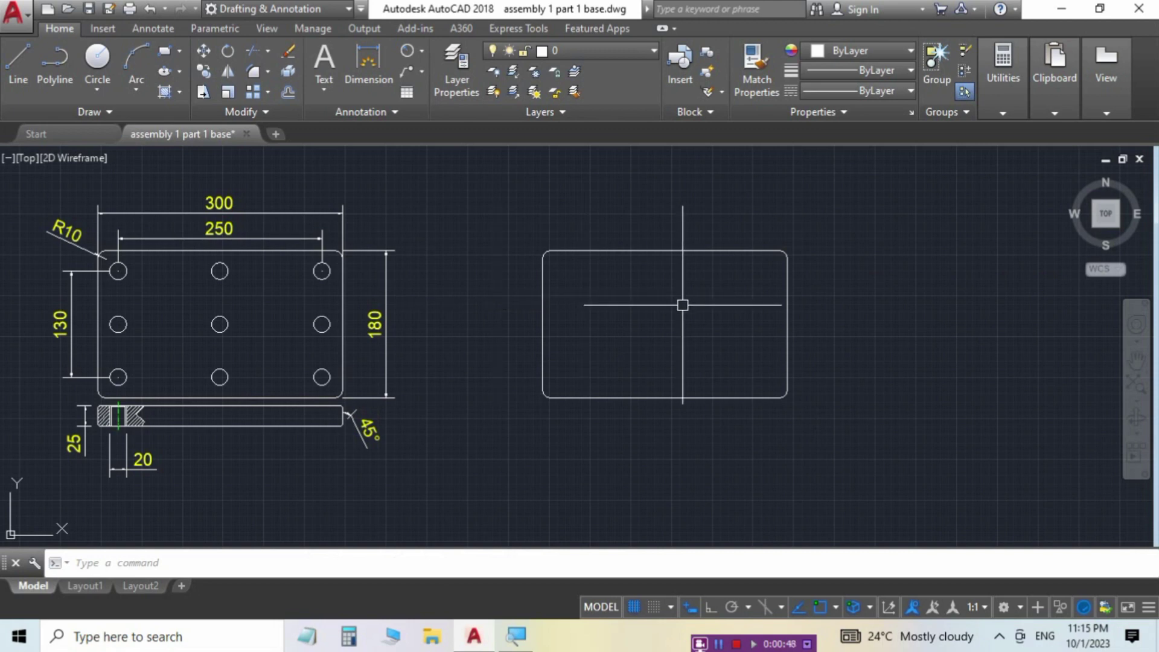
Step: Dimension the new rectangle's overall width, placing the dimension line above its upper edge
{"action": "scroll", "coordinate": [181, 316], "scroll_direction": "up", "scroll_amount": 6}
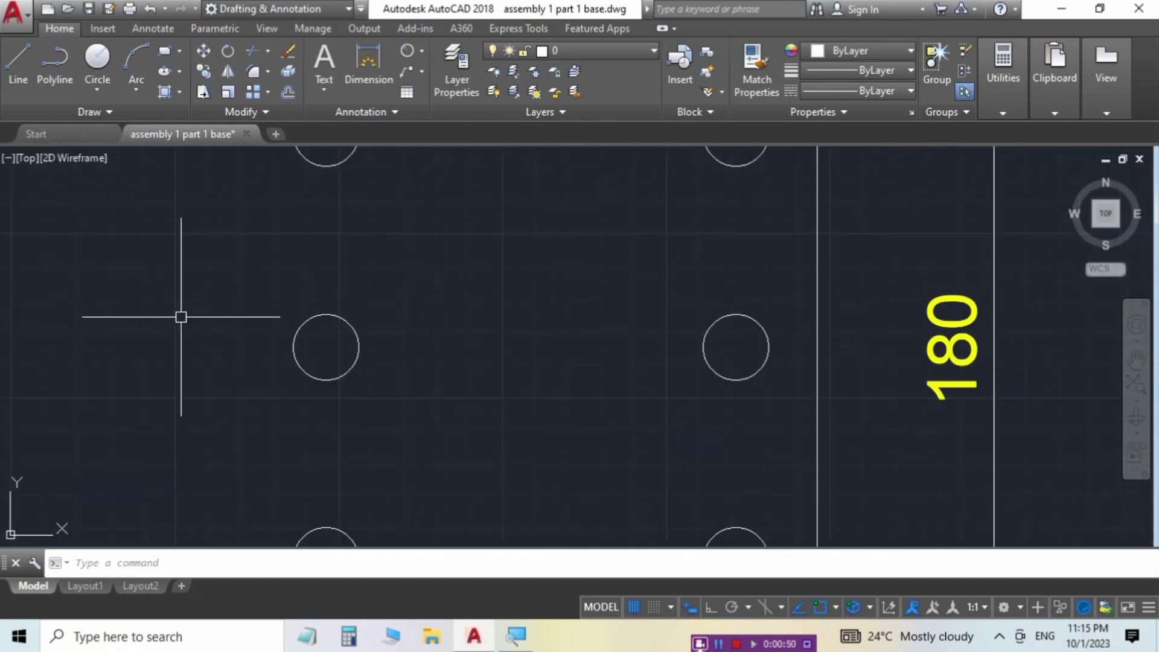
{"action": "scroll", "coordinate": [283, 309], "scroll_direction": "down", "scroll_amount": 4}
{"action": "mouse_move", "coordinate": [284, 308]}
{"action": "middle_mouse_down"}
{"action": "mouse_move", "coordinate": [332, 289]}
{"action": "mouse_move", "coordinate": [318, 339]}
{"action": "middle_mouse_up"}
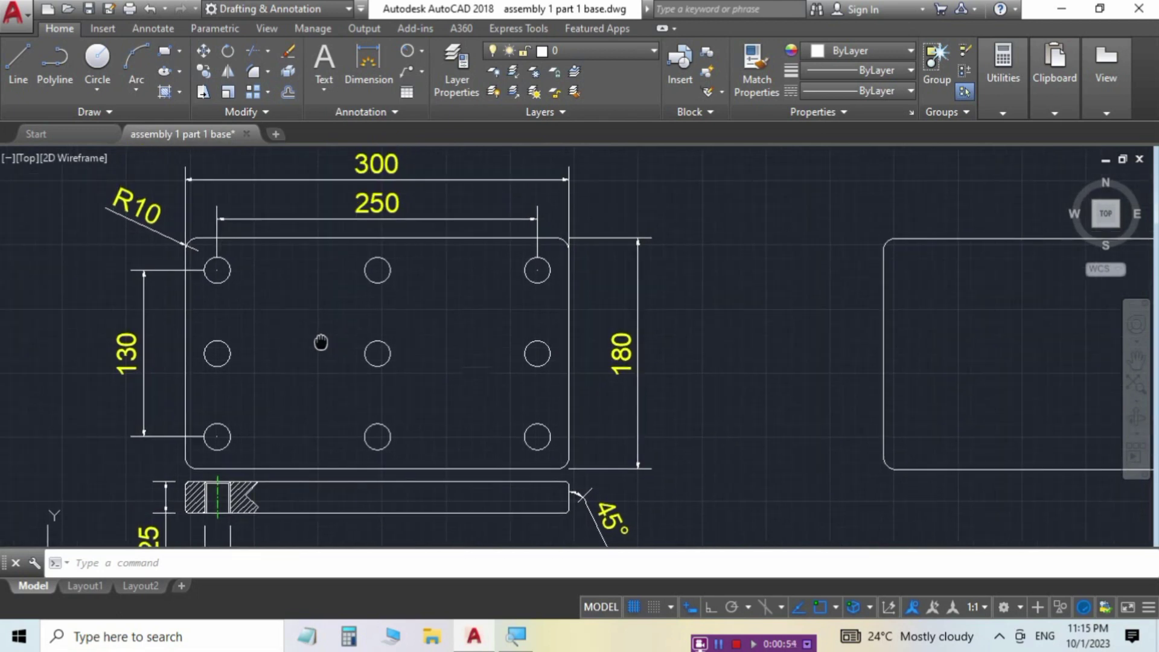
{"action": "scroll", "coordinate": [341, 230], "scroll_direction": "down", "scroll_amount": 4}
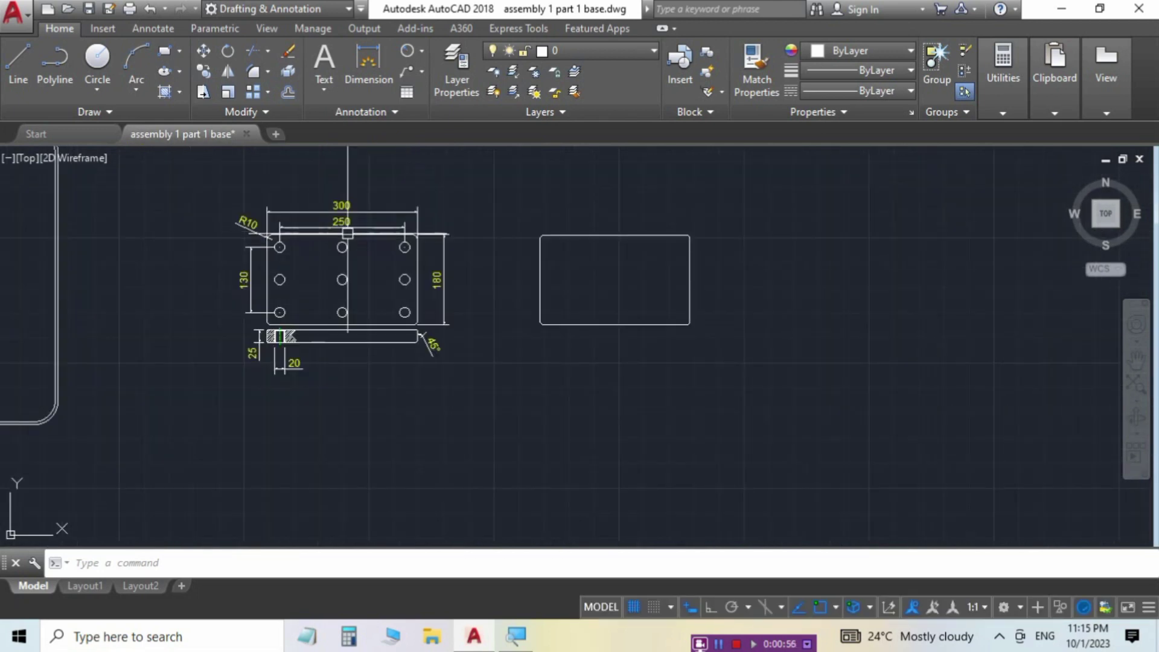
{"action": "scroll", "coordinate": [494, 243], "scroll_direction": "up", "scroll_amount": 2}
{"action": "scroll", "coordinate": [494, 242], "scroll_direction": "up", "scroll_amount": 2}
{"action": "middle_click_drag", "start_coordinate": [494, 332], "coordinate": [476, 290]}
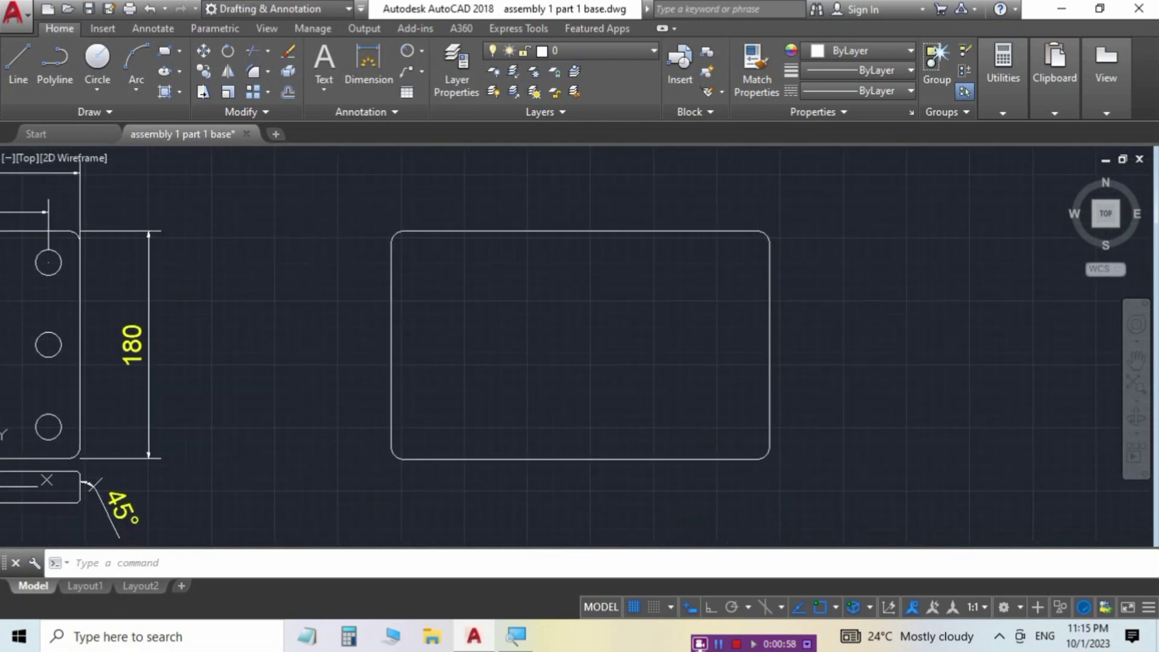
{"action": "left_click", "coordinate": [363, 50]}
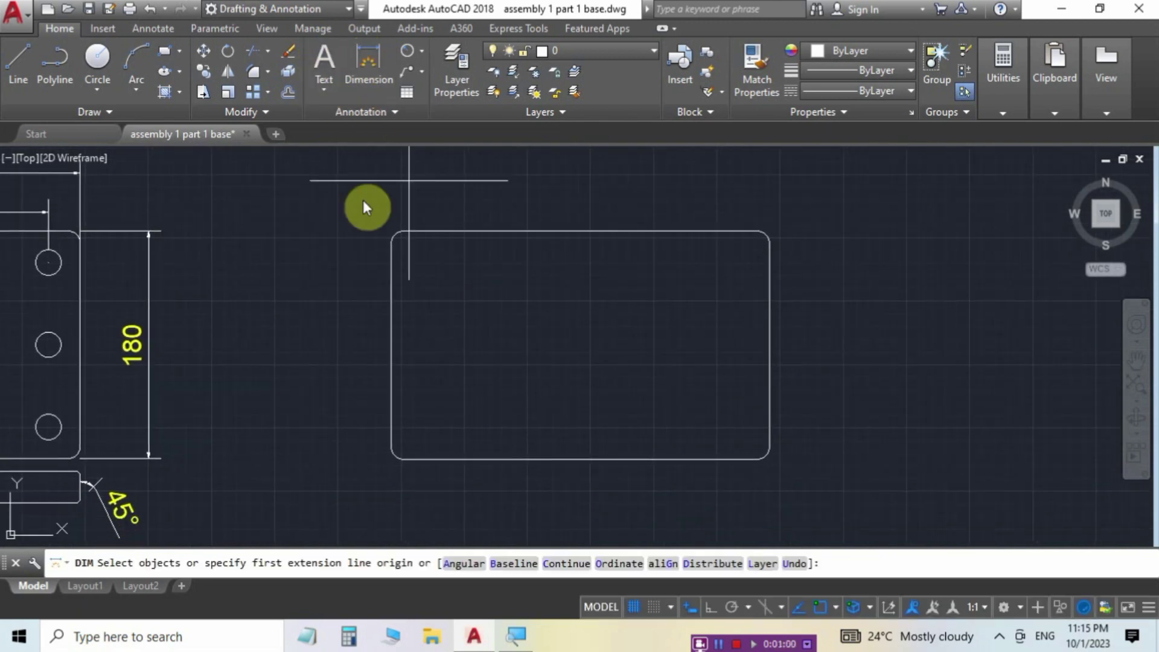
{"action": "left_click", "coordinate": [389, 243]}
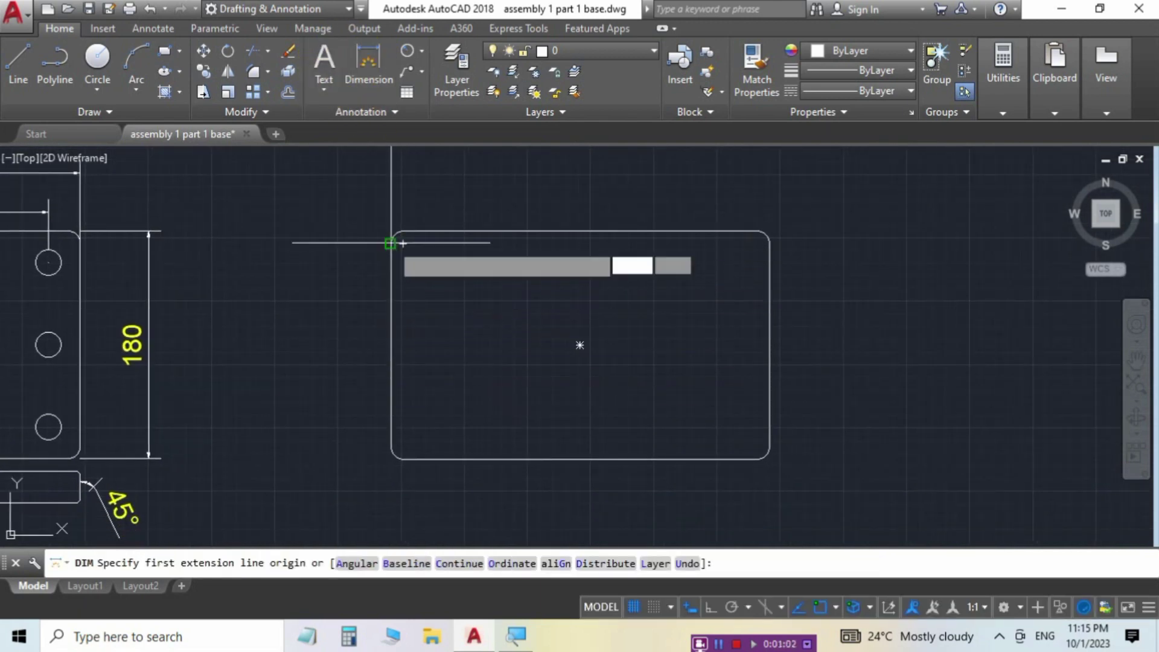
{"action": "left_click", "coordinate": [766, 242]}
{"action": "left_click", "coordinate": [740, 188]}
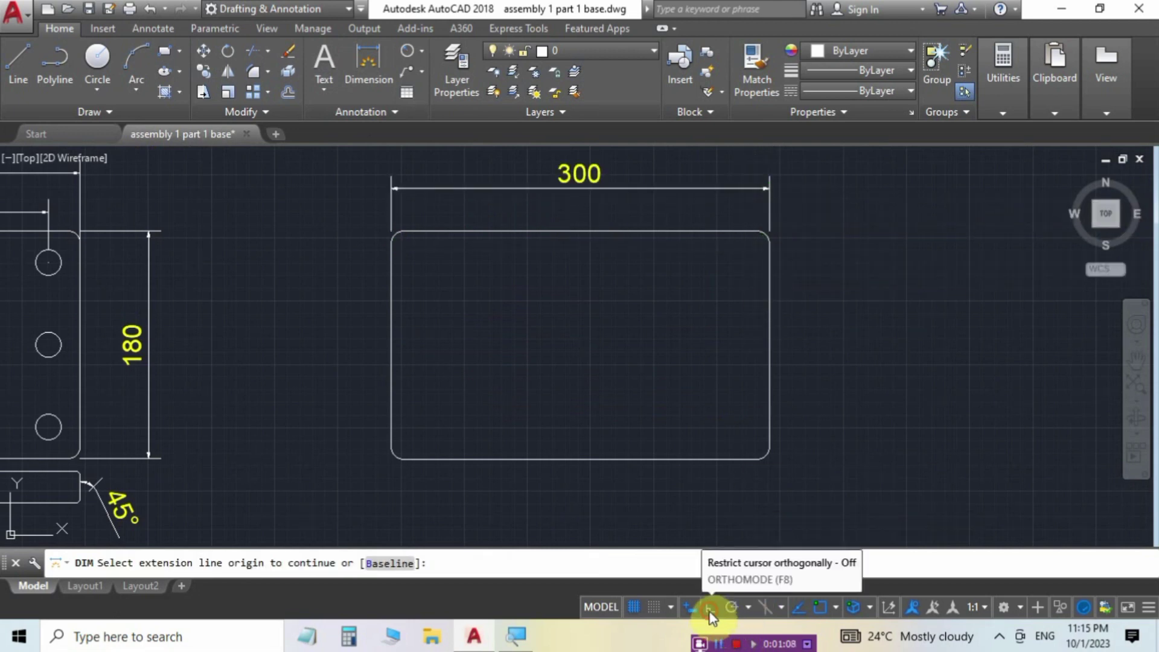
{"action": "key", "text": "Return"}
Step: Dimension the rectangle's overall height between its upper and lower edges, placing the dimension line outside its right edge
{"action": "left_click", "coordinate": [368, 60]}
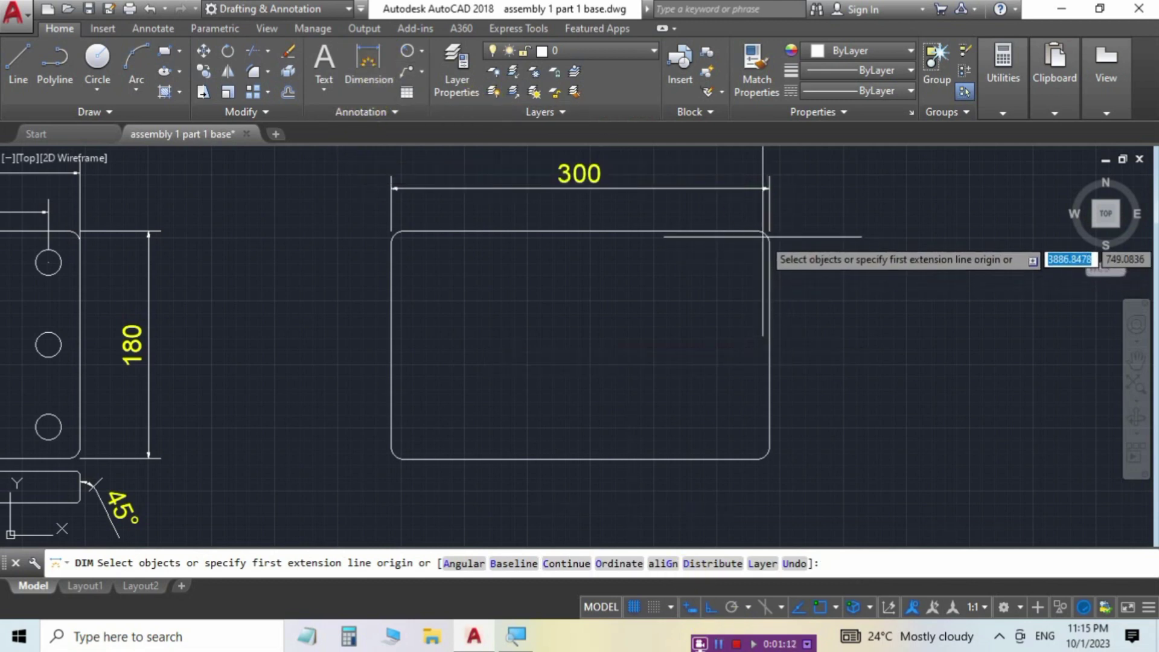
{"action": "left_click", "coordinate": [757, 231]}
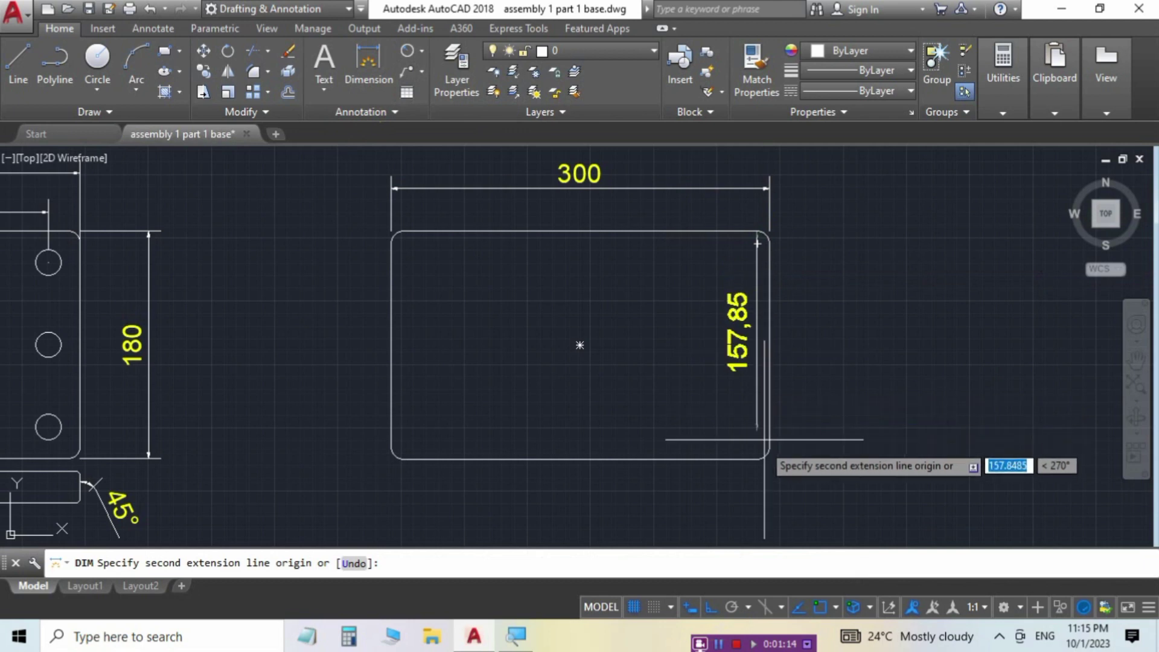
{"action": "left_click", "coordinate": [757, 459]}
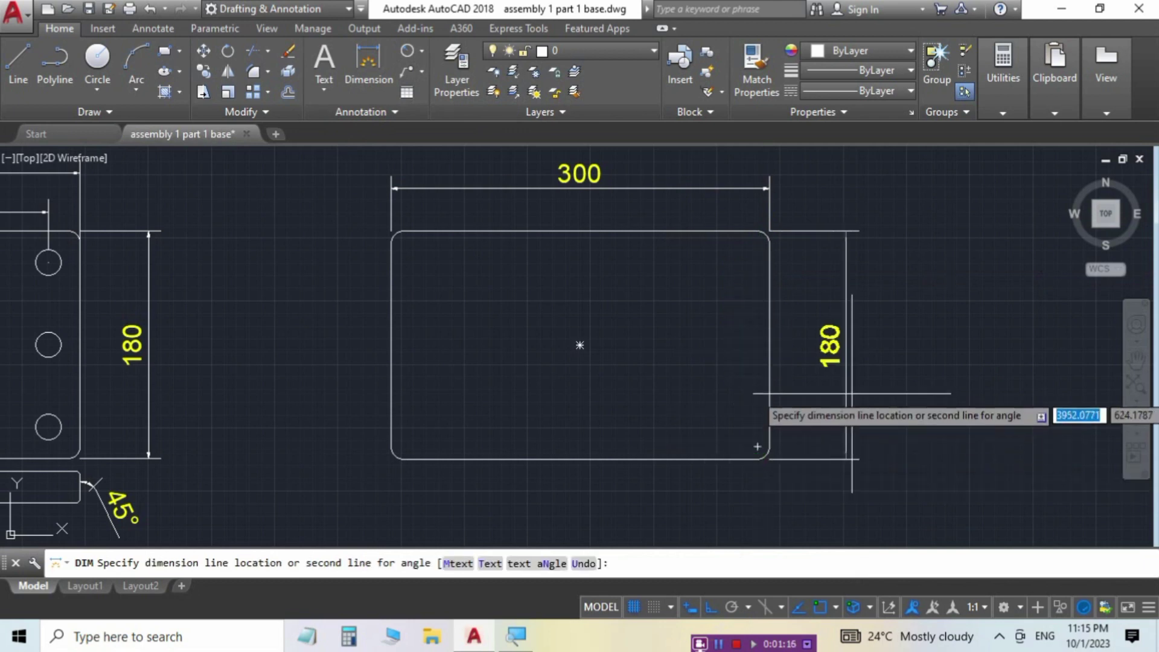
{"action": "left_click", "coordinate": [852, 399]}
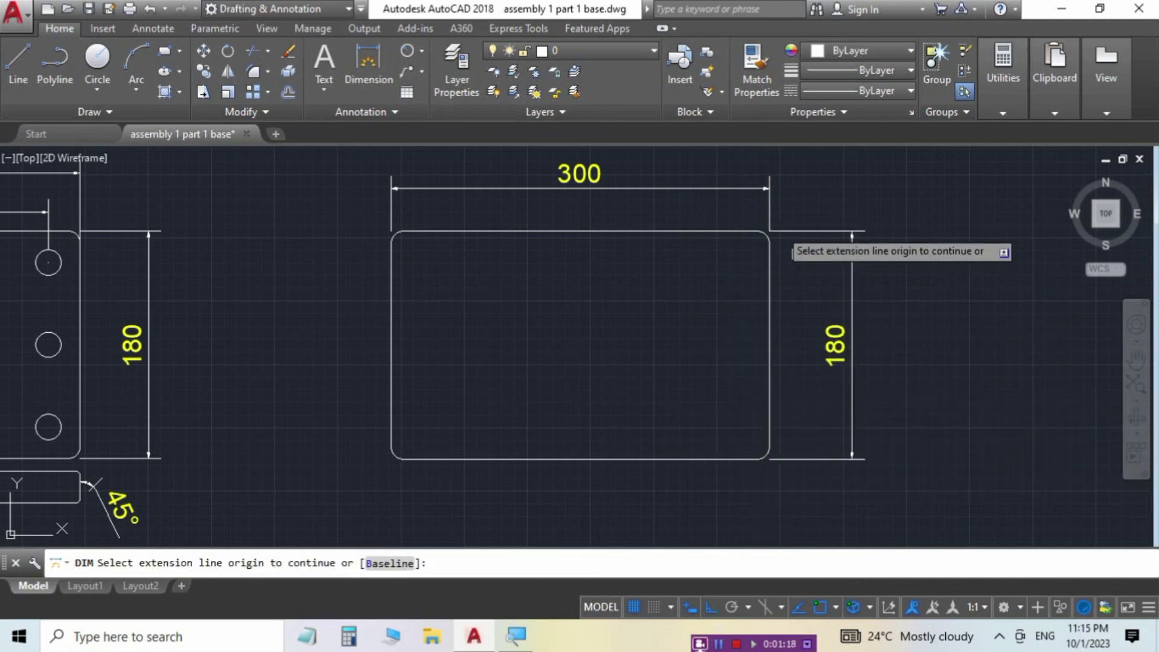
Step: Add a radius dimension to the rectangle's upper-left corner fillet, with its text outside the plate
{"action": "left_click", "coordinate": [422, 53]}
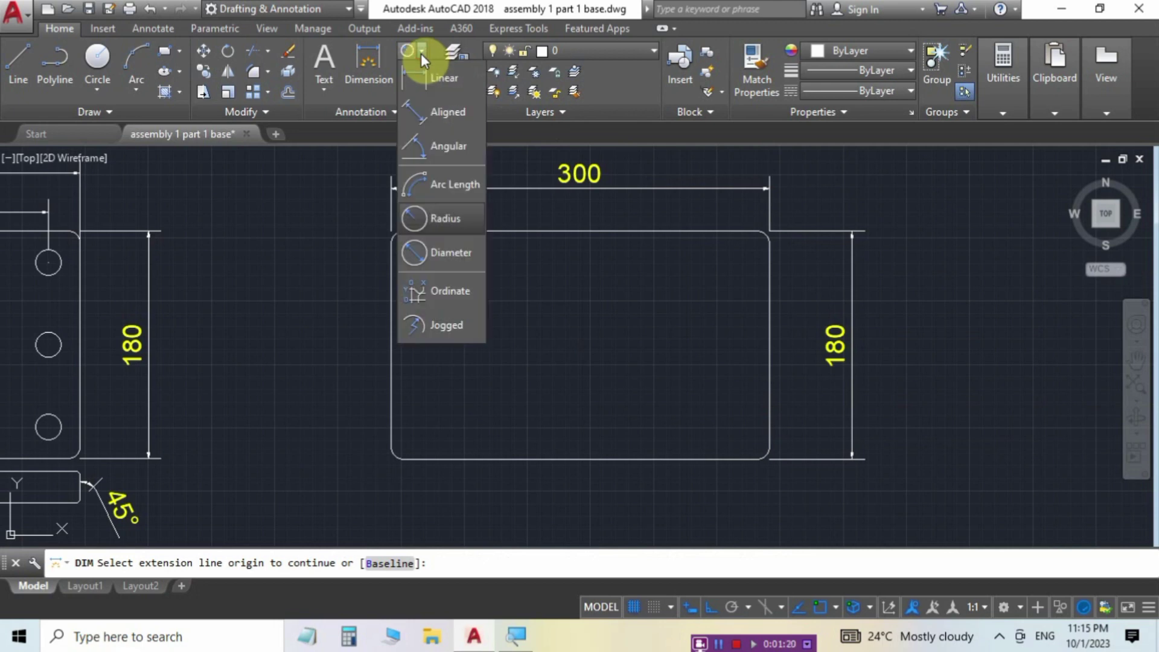
{"action": "left_click", "coordinate": [442, 218]}
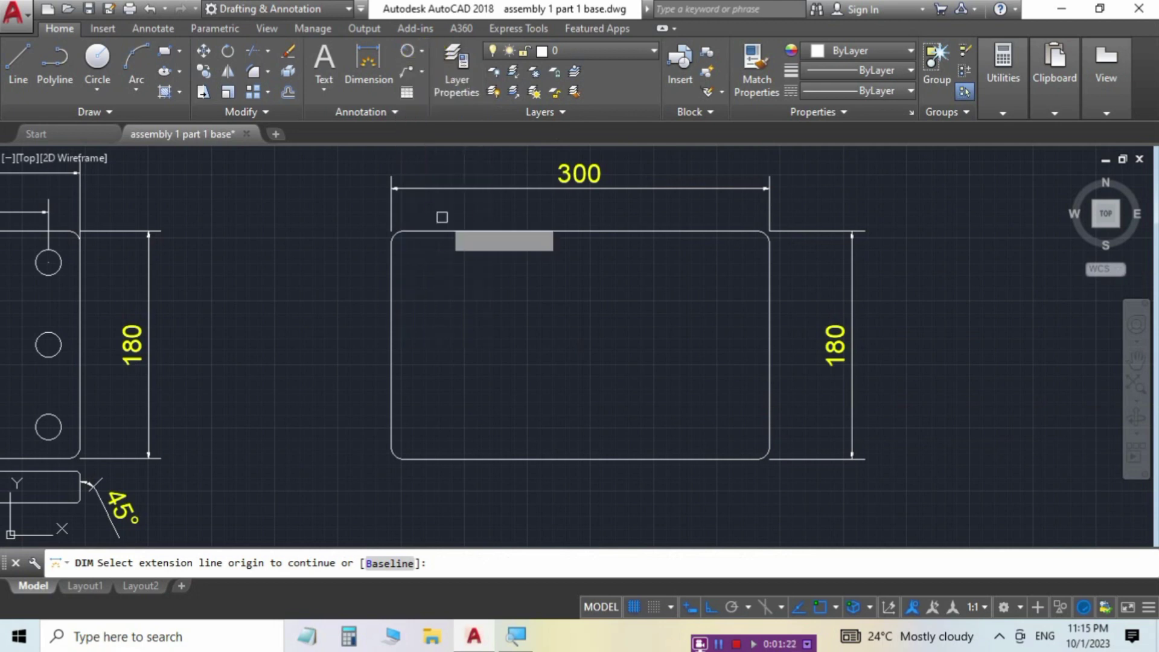
{"action": "scroll", "coordinate": [400, 238], "scroll_direction": "up", "scroll_amount": 5}
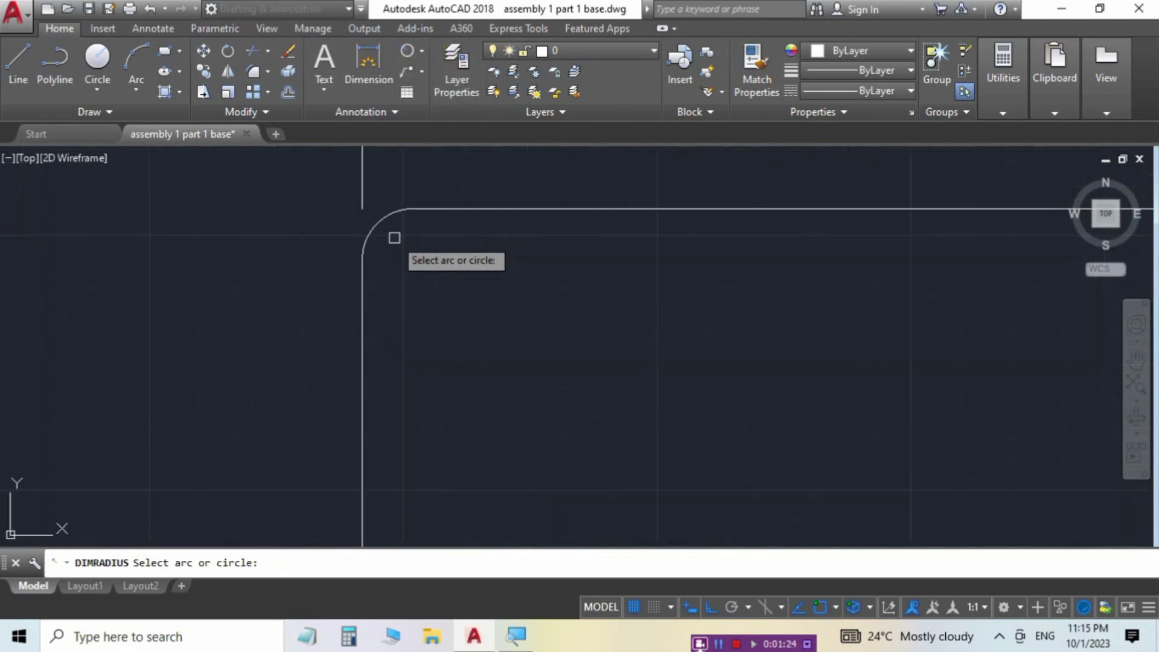
{"action": "left_click", "coordinate": [375, 225]}
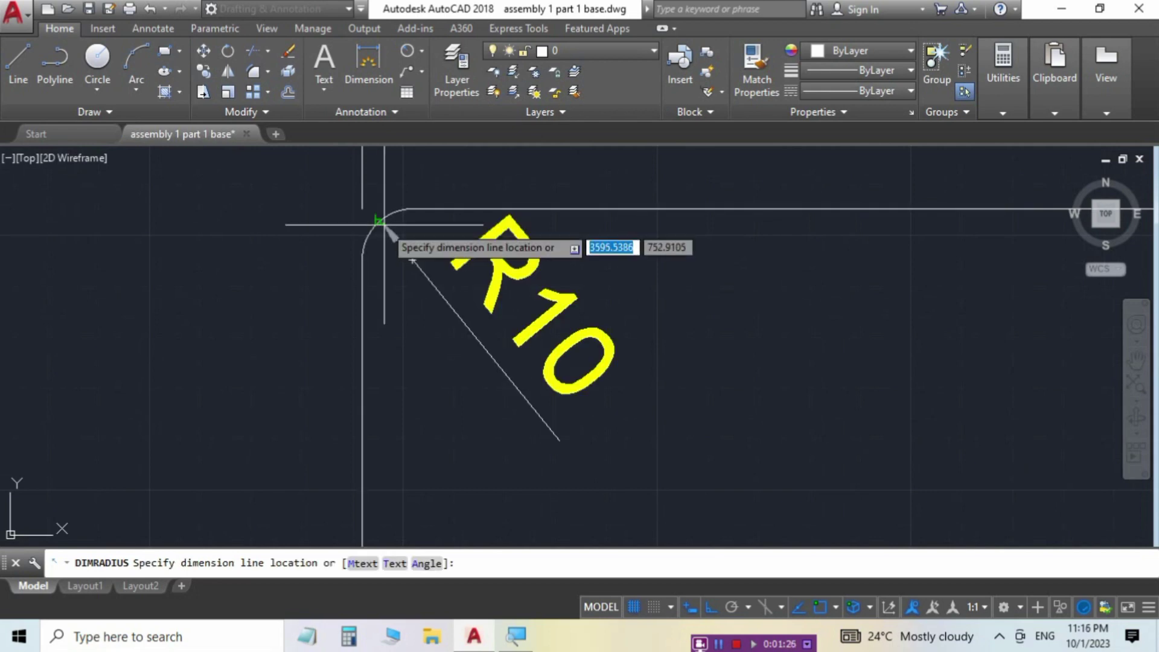
{"action": "scroll", "coordinate": [384, 228], "scroll_direction": "down", "scroll_amount": 5}
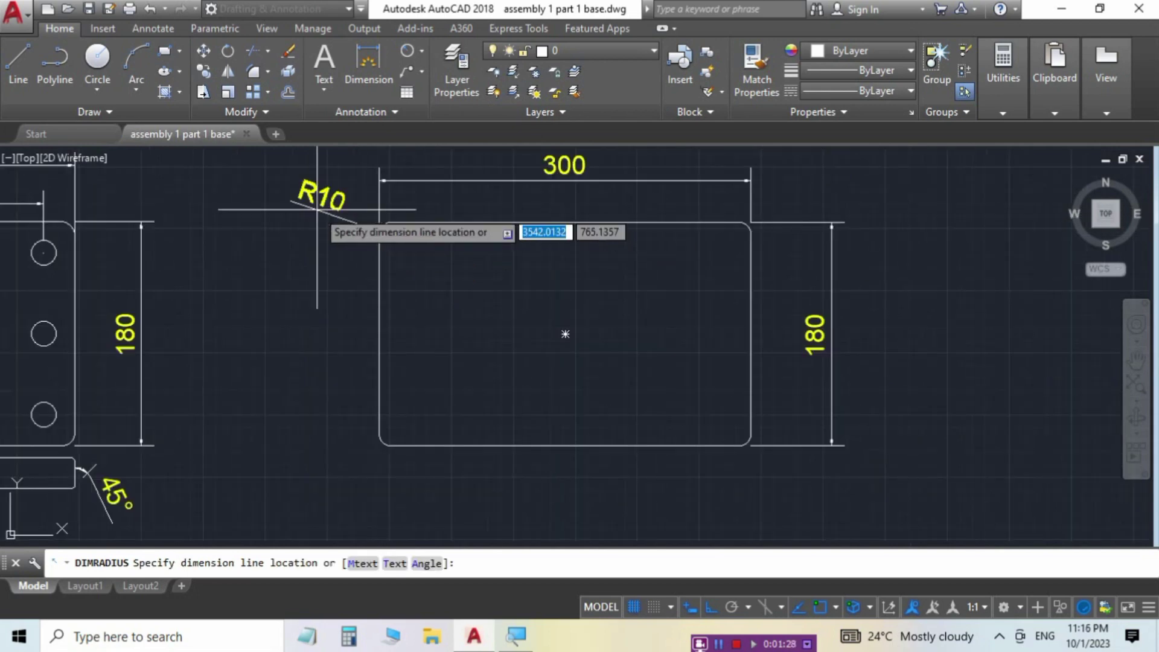
{"action": "left_click", "coordinate": [317, 203]}
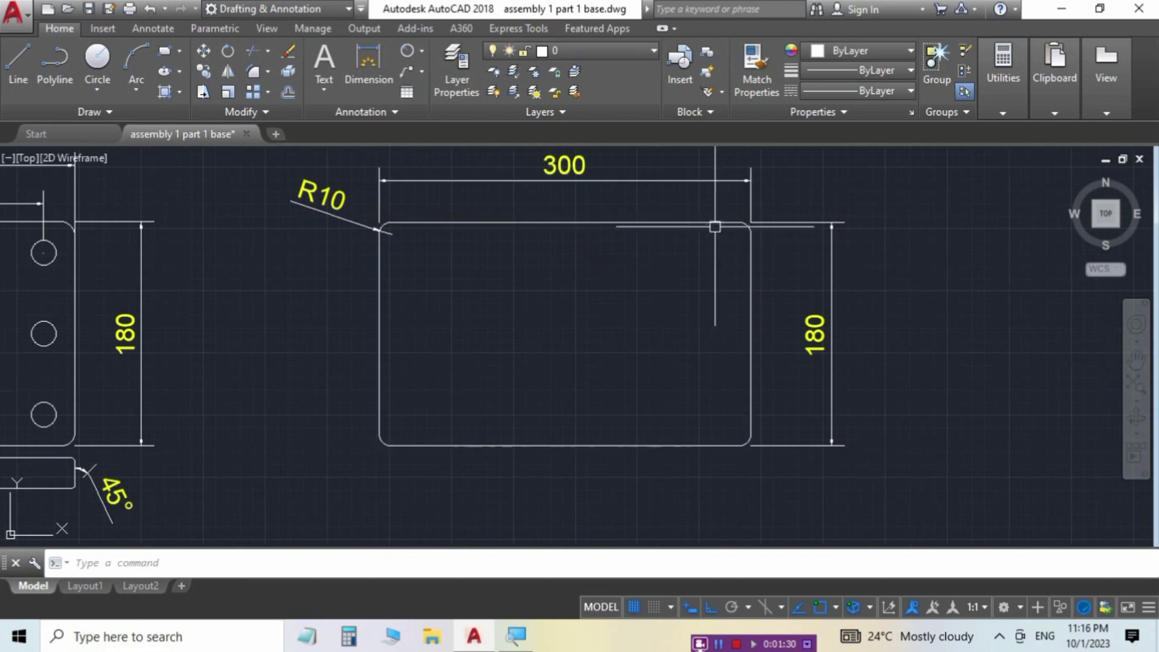
Step: Examine the horizontal and vertical hole spacing dimensions in the reference plate's top view
{"action": "mouse_move", "coordinate": [714, 225]}
{"action": "middle_mouse_down"}
{"action": "mouse_move", "coordinate": [738, 267]}
{"action": "mouse_move", "coordinate": [779, 260]}
{"action": "middle_mouse_up"}
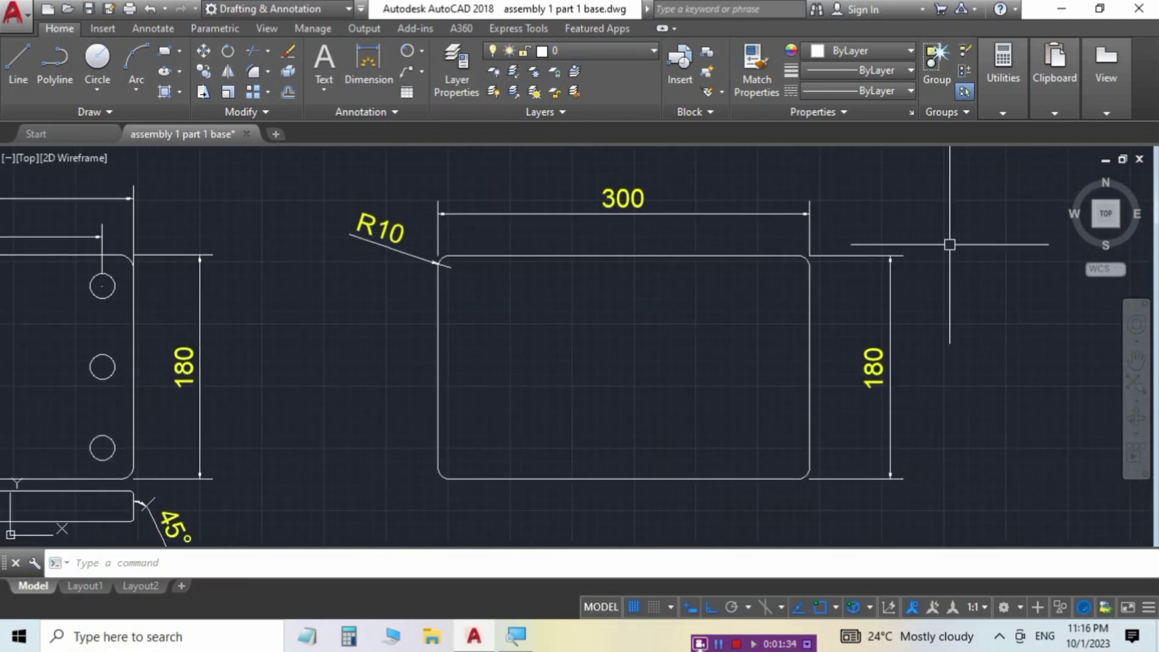
{"action": "middle_click_drag", "start_coordinate": [414, 310], "coordinate": [902, 271]}
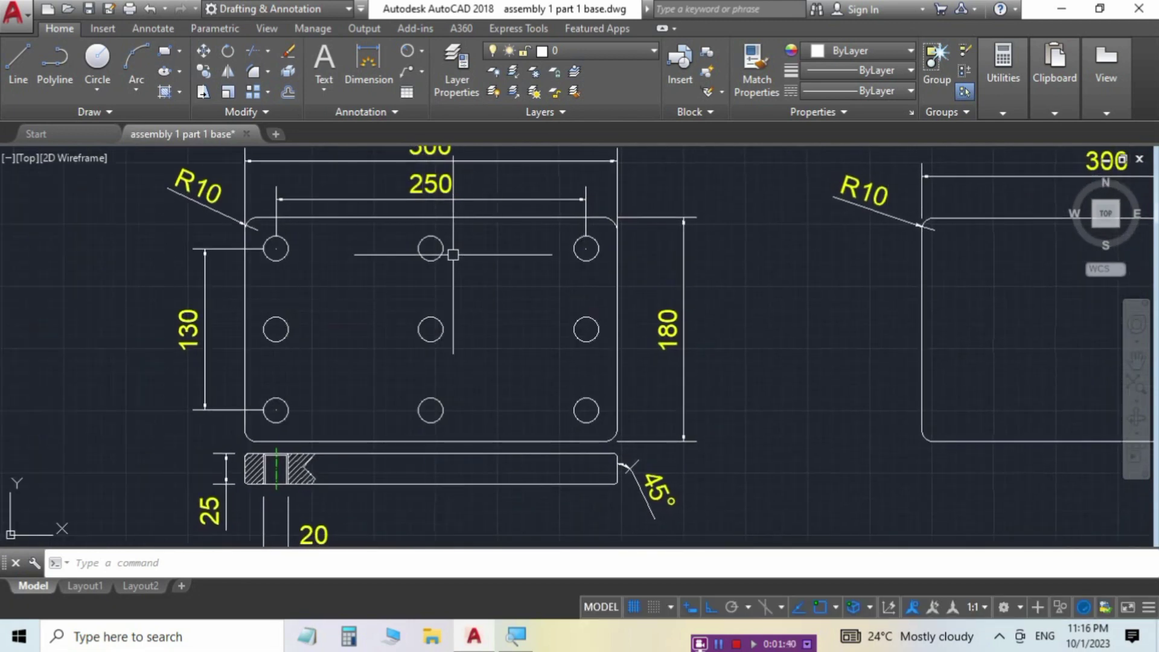
{"action": "middle_click_drag", "start_coordinate": [453, 255], "coordinate": [452, 307]}
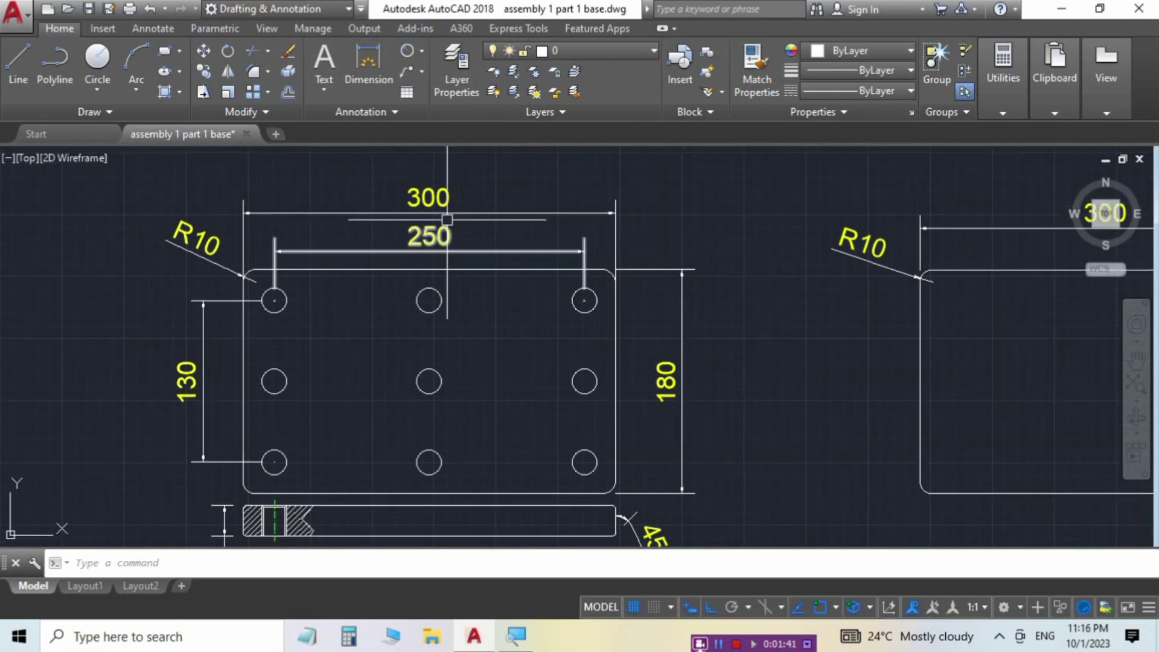
{"action": "scroll", "coordinate": [446, 219], "scroll_direction": "up", "scroll_amount": 3}
{"action": "middle_click_drag", "start_coordinate": [473, 263], "coordinate": [605, 257]}
{"action": "scroll", "coordinate": [510, 260], "scroll_direction": "down", "scroll_amount": 3}
{"action": "mouse_move", "coordinate": [313, 377]}
{"action": "middle_mouse_down"}
{"action": "mouse_move", "coordinate": [324, 319]}
{"action": "mouse_move", "coordinate": [313, 261]}
{"action": "middle_mouse_up"}
{"action": "scroll", "coordinate": [311, 308], "scroll_direction": "up", "scroll_amount": 3}
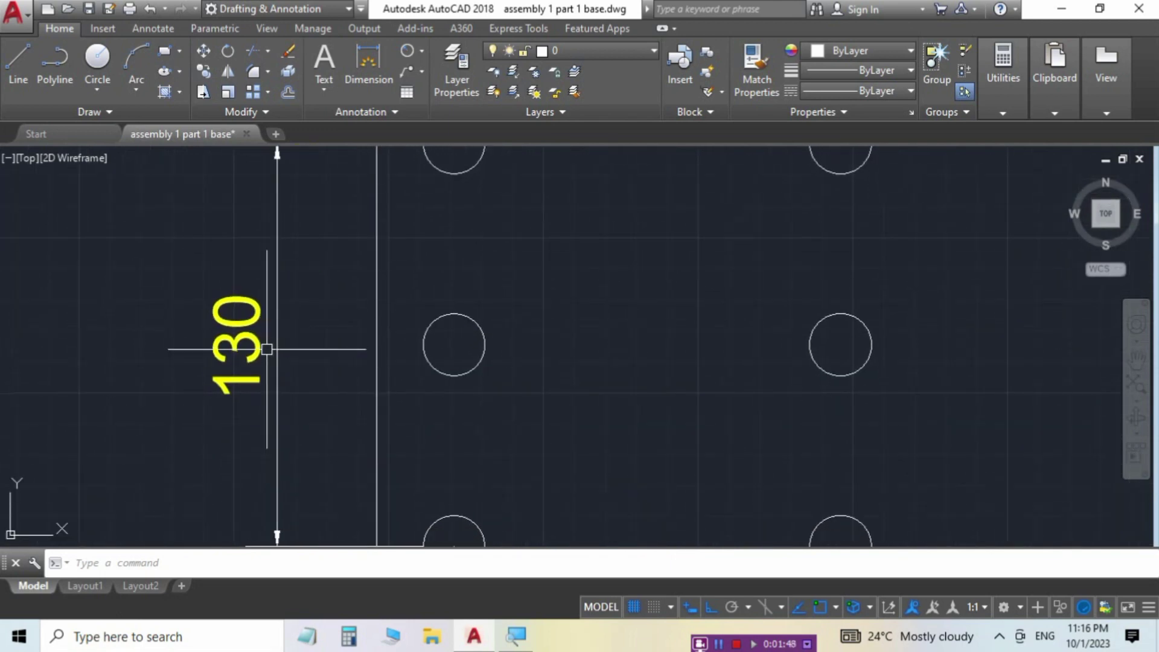
{"action": "scroll", "coordinate": [320, 320], "scroll_direction": "down", "scroll_amount": 3}
{"action": "mouse_move", "coordinate": [407, 308]}
{"action": "middle_mouse_down"}
{"action": "mouse_move", "coordinate": [202, 356]}
{"action": "mouse_move", "coordinate": [0, 315]}
{"action": "middle_mouse_up"}
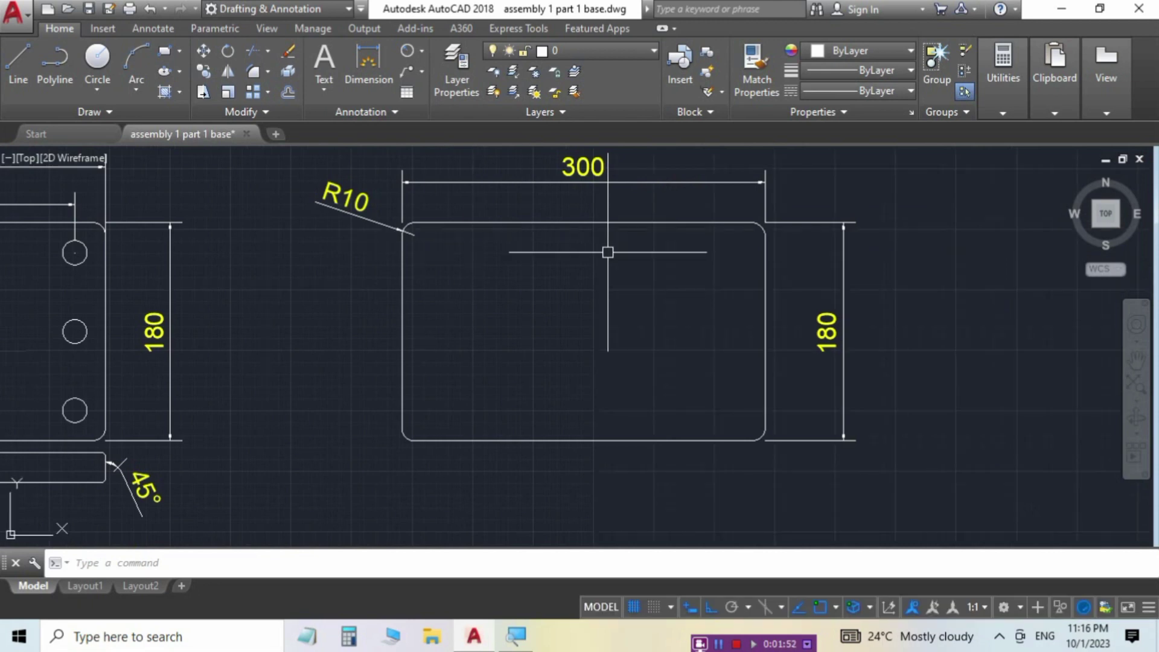
{"action": "scroll", "coordinate": [608, 253], "scroll_direction": "up", "scroll_amount": 2}
{"action": "scroll", "coordinate": [608, 288], "scroll_direction": "down", "scroll_amount": 2}
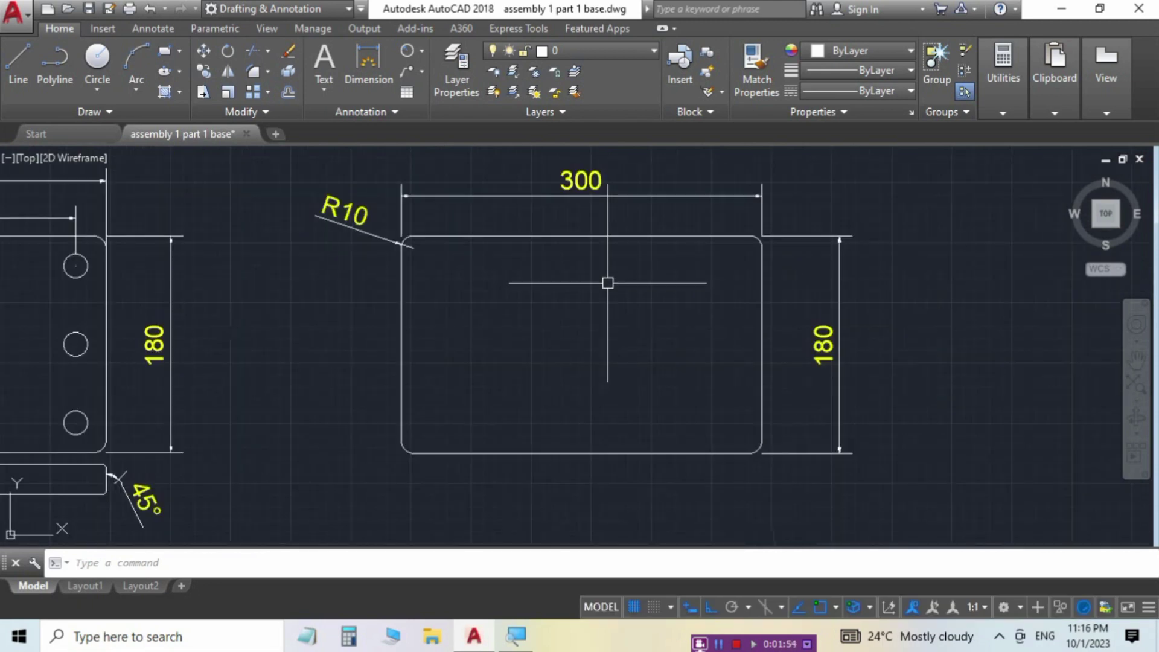
Step: Draw a vertical centre line from the midpoint of the rectangle's upper edge to the midpoint of its lower edge
{"action": "type", "text": "l"}
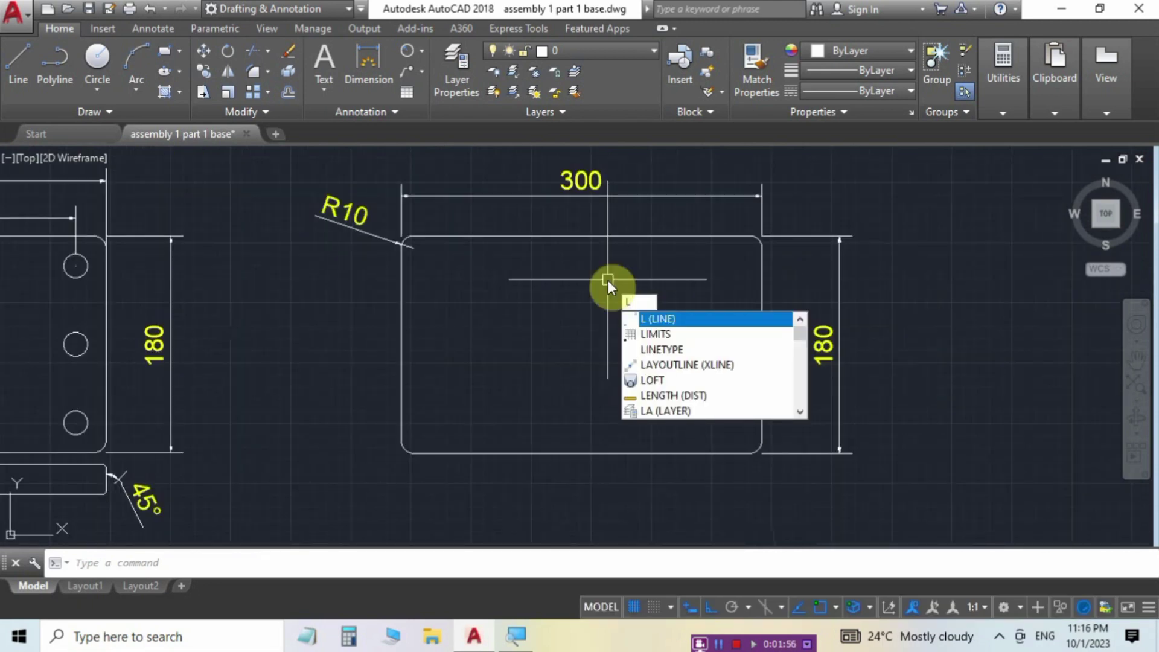
{"action": "key", "text": "Return"}
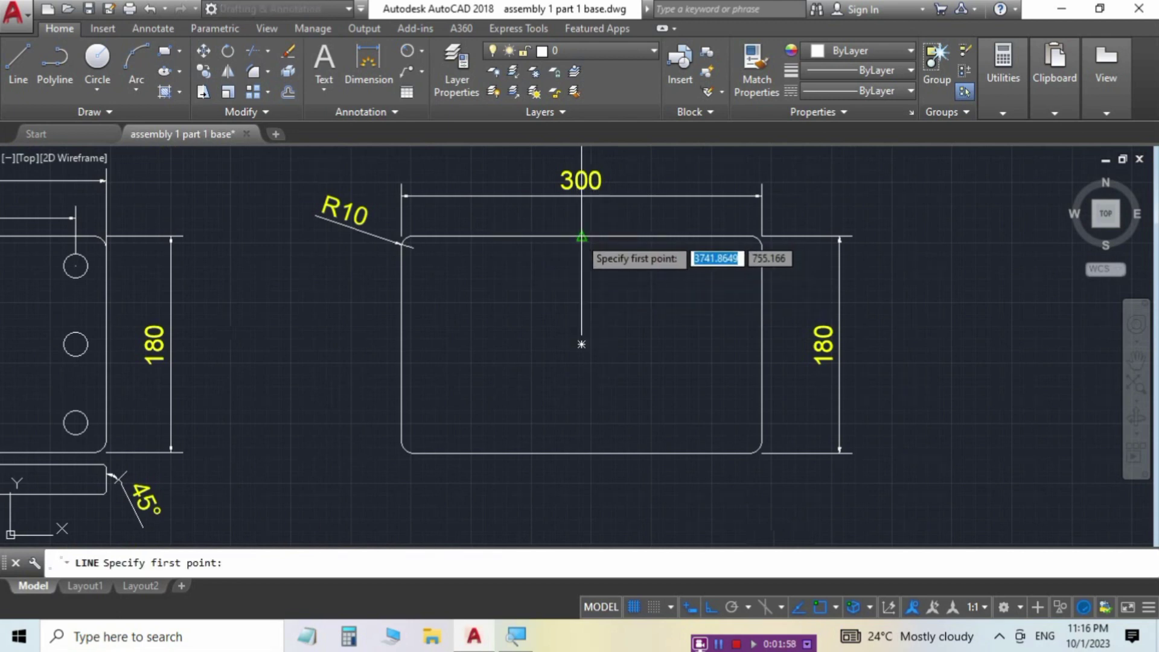
{"action": "left_click", "coordinate": [581, 237]}
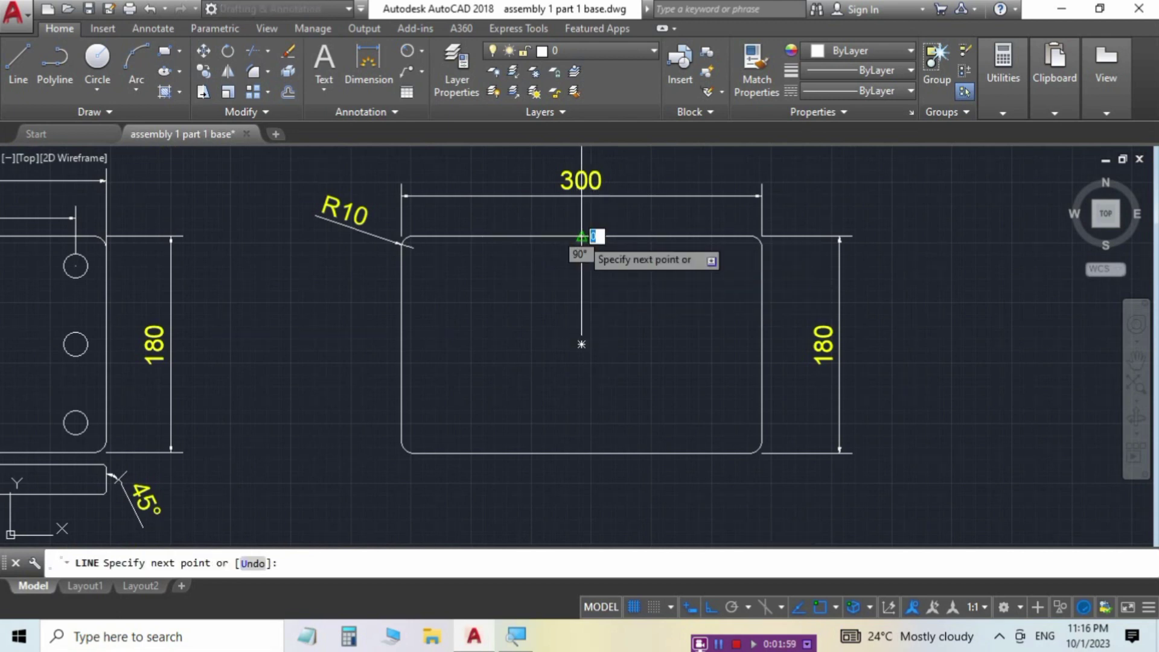
{"action": "left_click", "coordinate": [582, 453]}
{"action": "key", "text": "Return"}
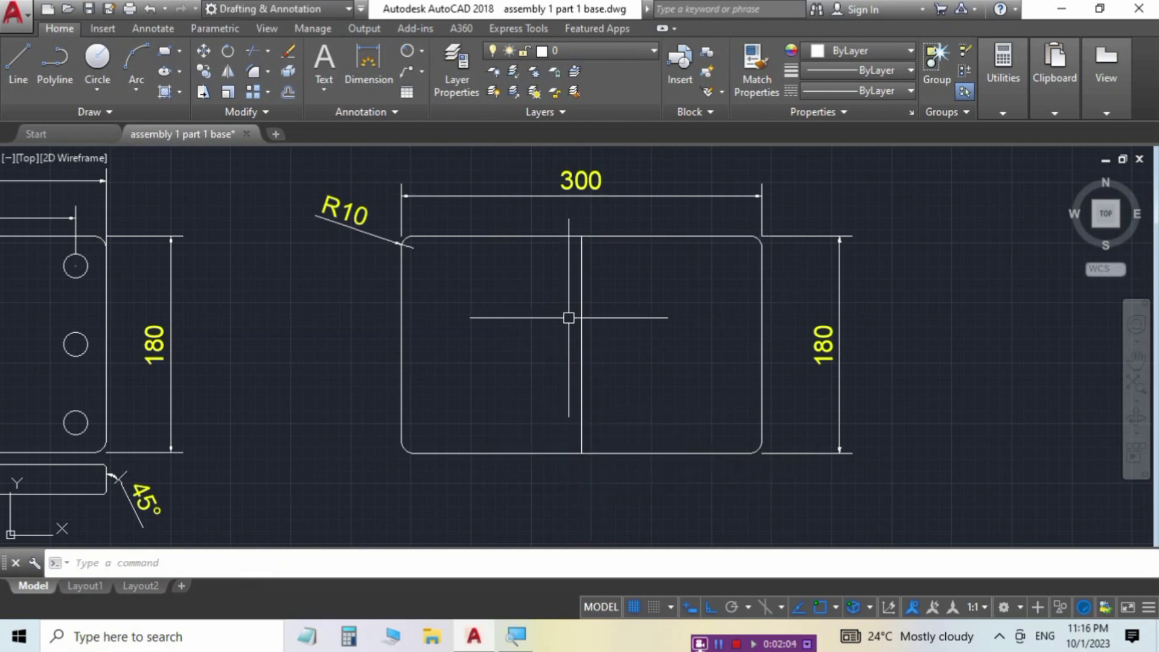
Step: Draw a horizontal centre line from the midpoint of the rectangle's left edge to the midpoint of its right edge
{"action": "key", "text": "Return"}
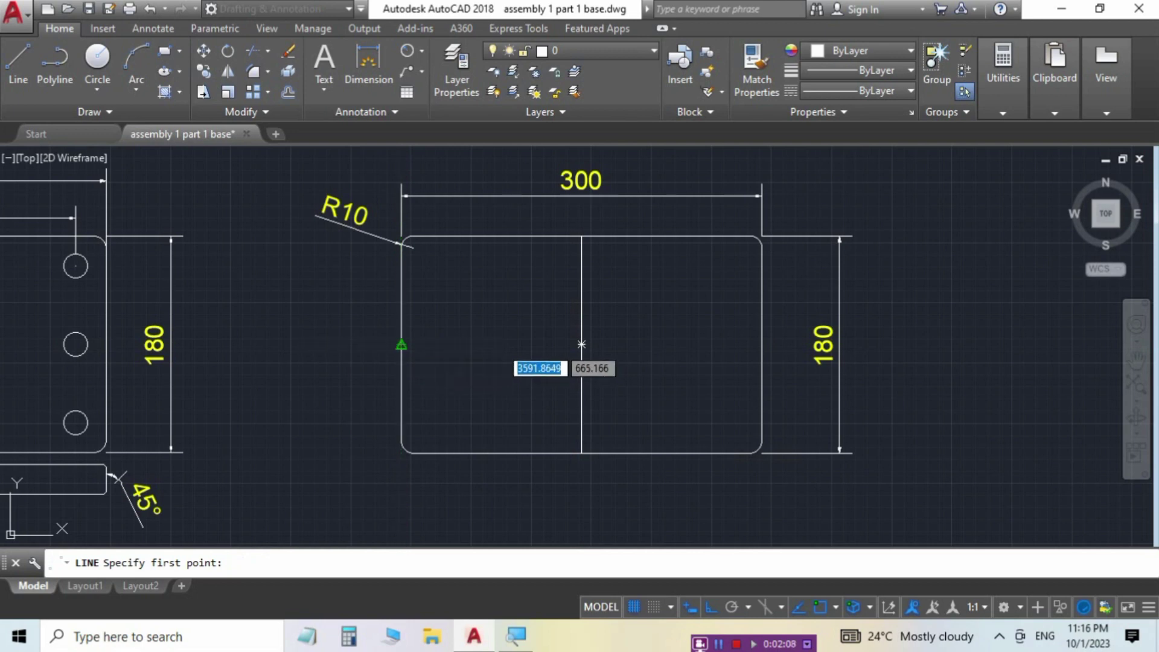
{"action": "left_click", "coordinate": [402, 344]}
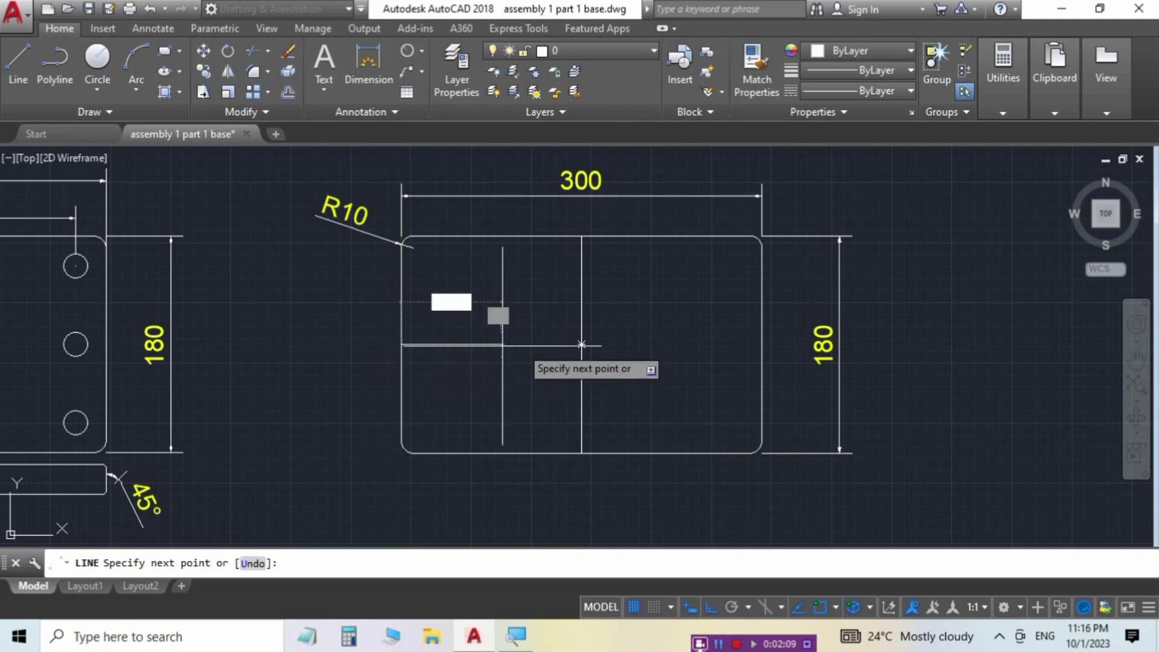
{"action": "left_click", "coordinate": [762, 344]}
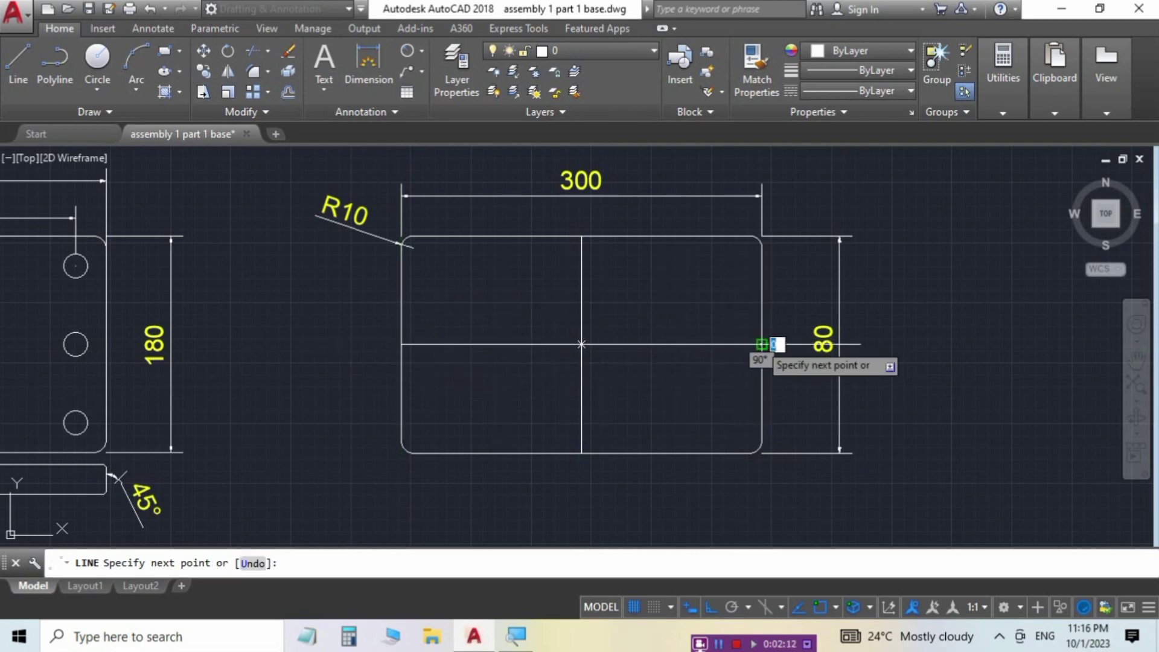
{"action": "key", "text": "Return"}
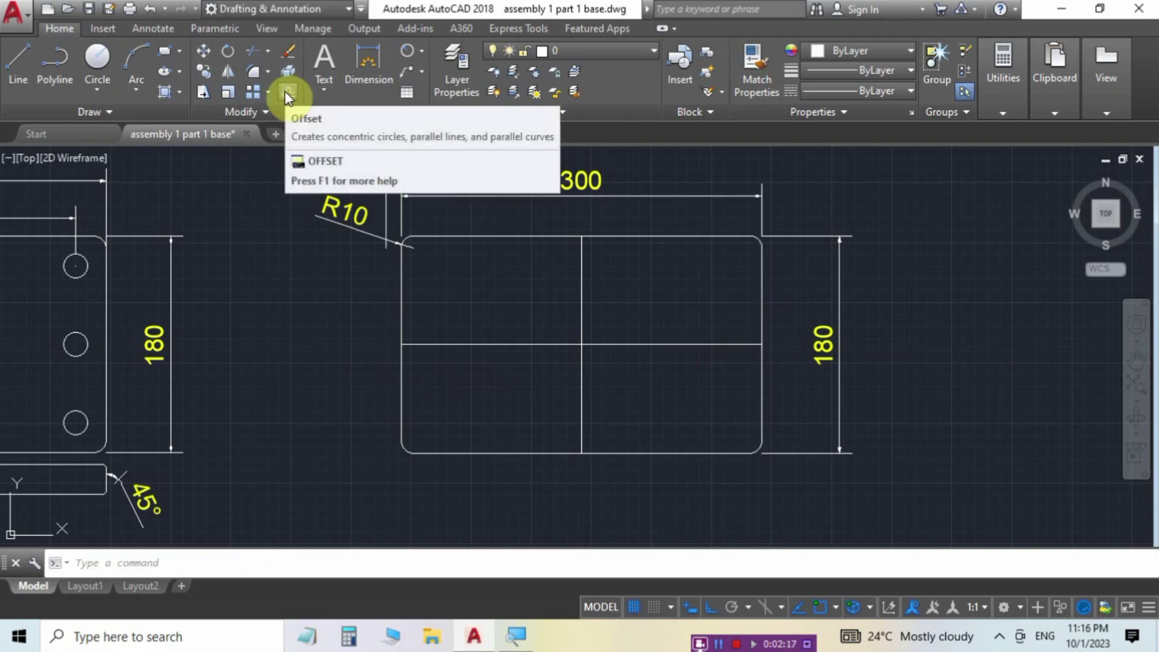
Step: Offset the vertical centre line by 125 towards the plate's right edge
{"action": "left_click", "coordinate": [286, 93]}
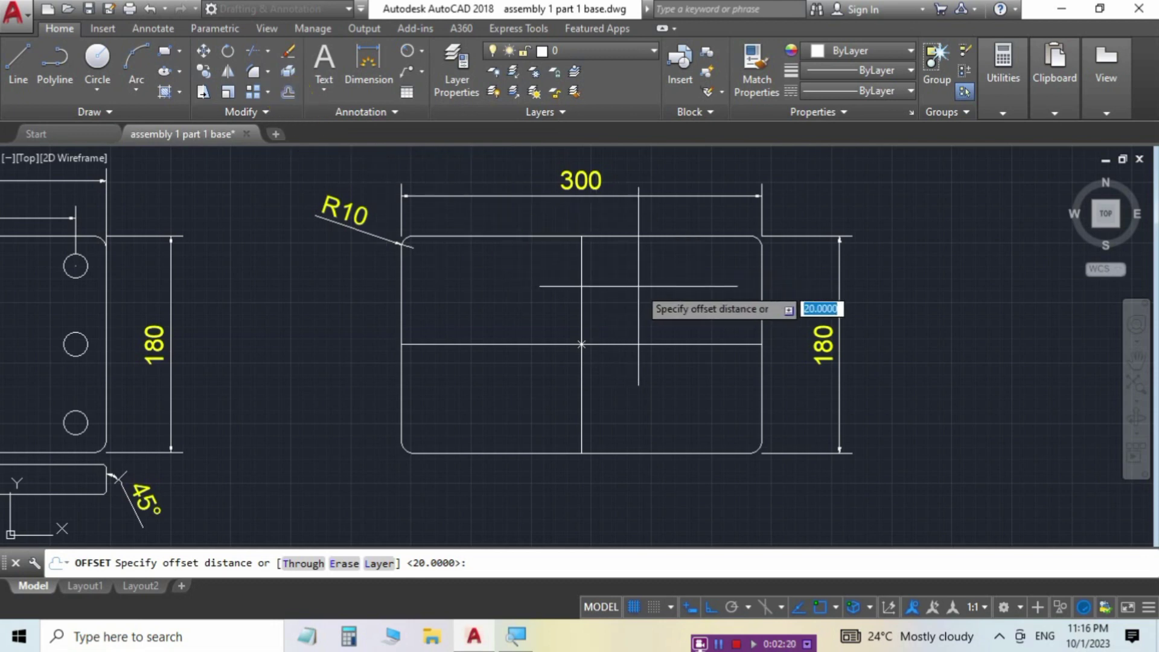
{"action": "type", "text": "12"}
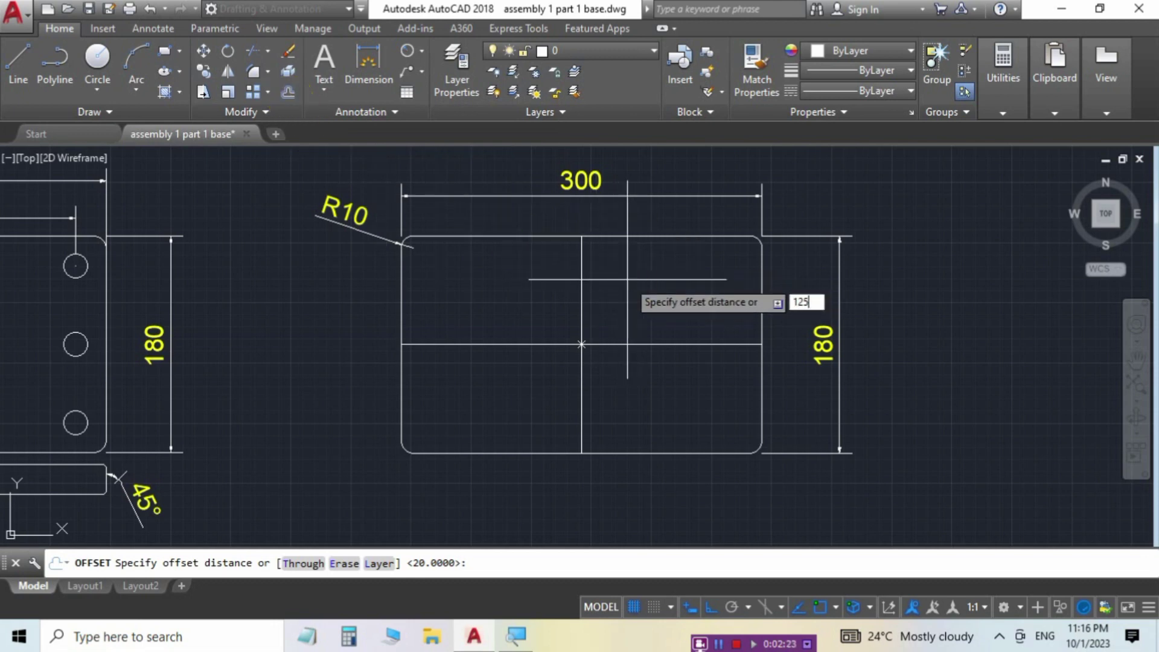
{"action": "type", "text": "5"}
{"action": "key", "text": "Return"}
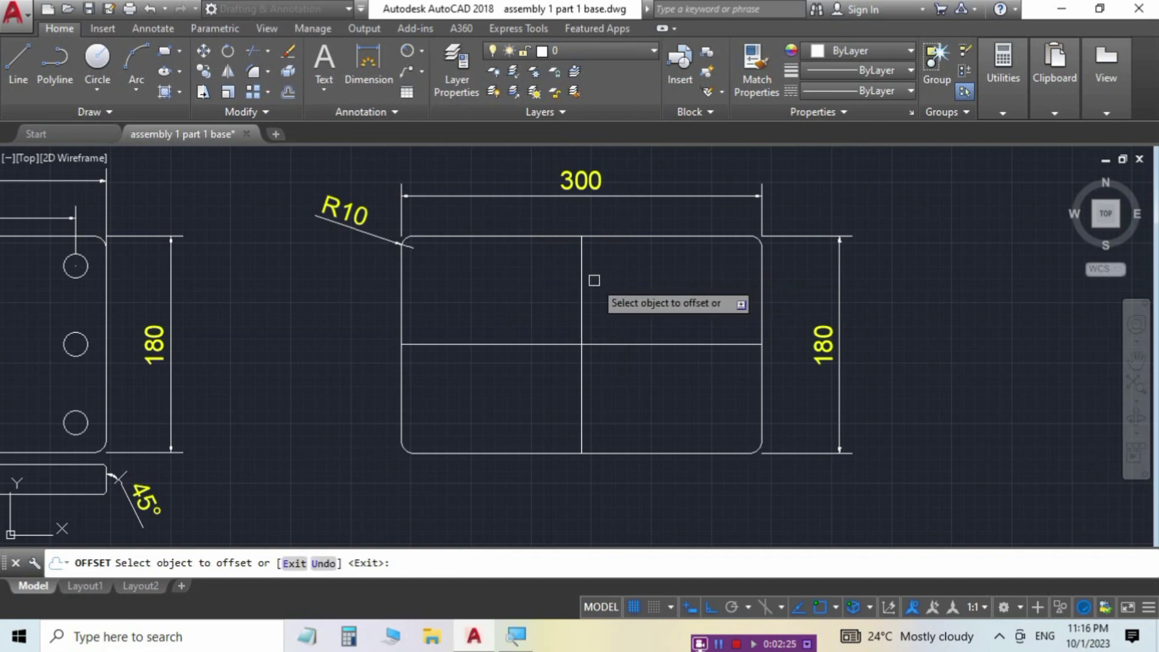
{"action": "left_click", "coordinate": [581, 282]}
{"action": "left_click", "coordinate": [661, 282]}
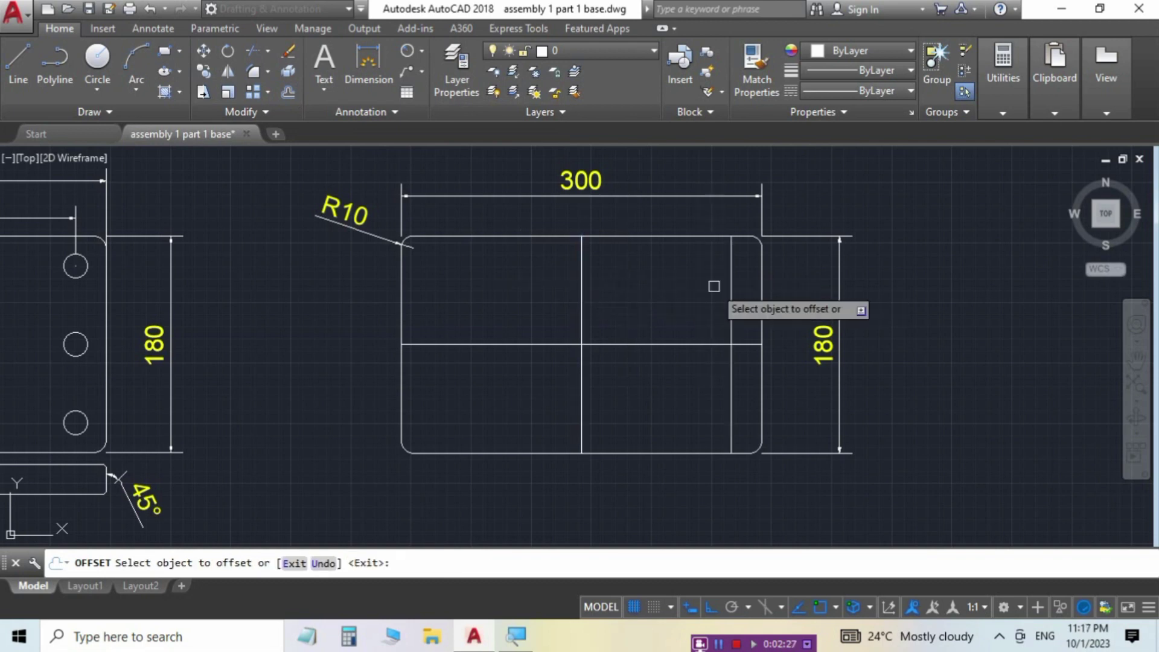
{"action": "key", "text": "Return"}
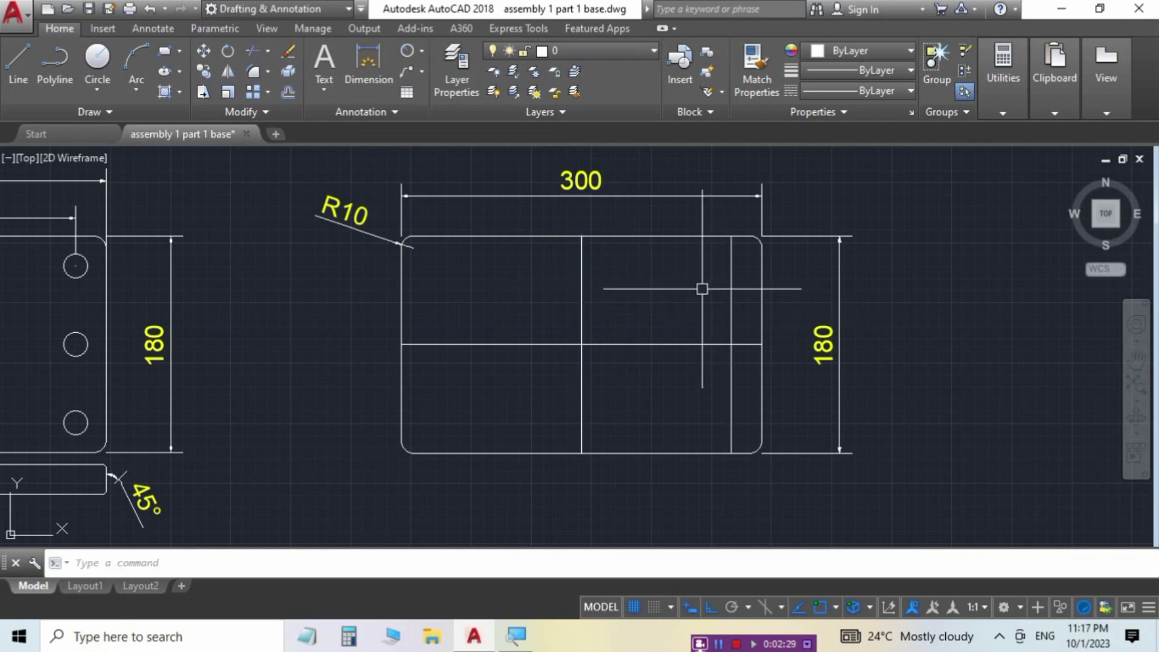
Step: Offset the vertical centre line by 125 towards the plate's left edge
{"action": "key", "text": "Return"}
{"action": "key", "text": "Return"}
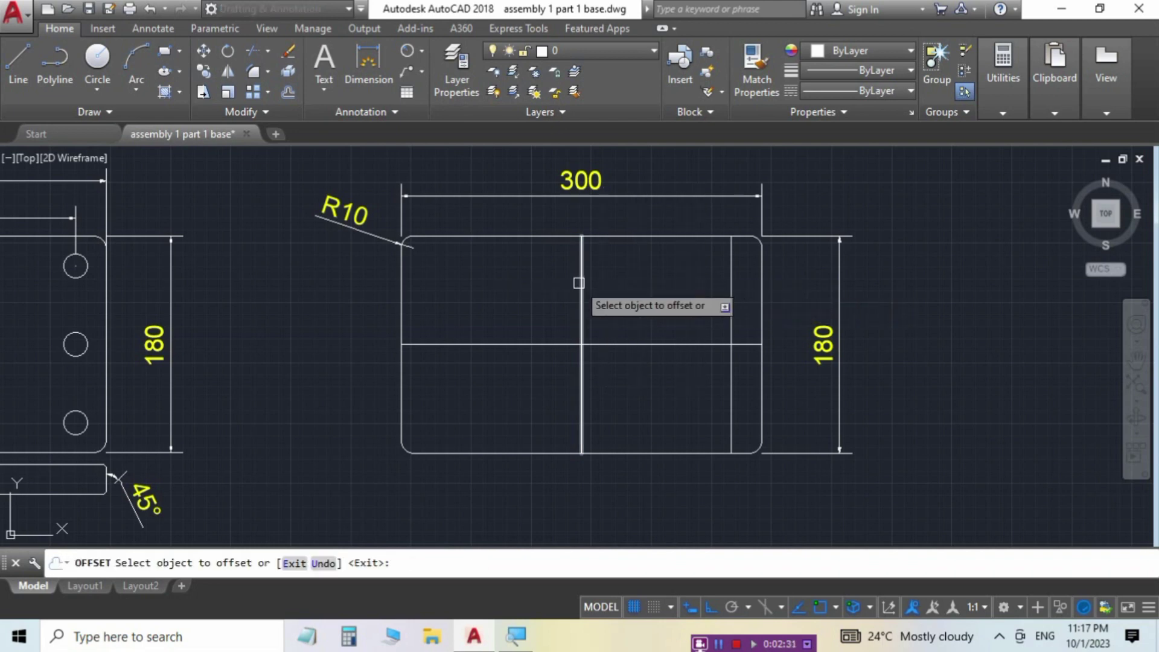
{"action": "left_click", "coordinate": [580, 283]}
{"action": "left_click", "coordinate": [491, 277]}
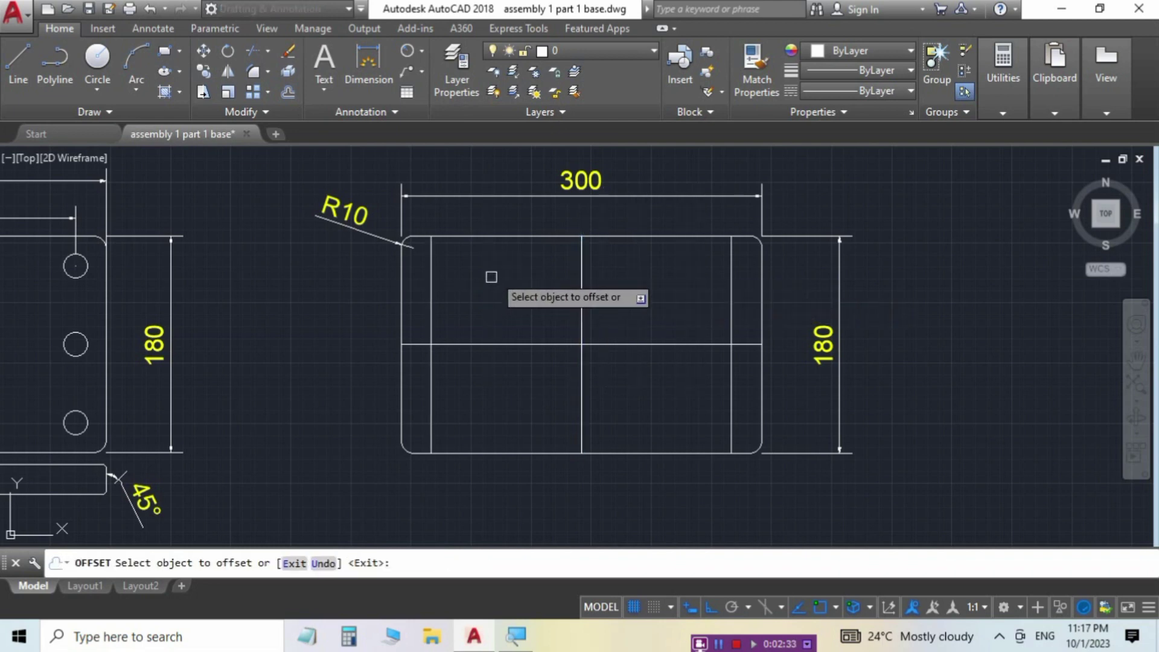
{"action": "key", "text": "Return"}
Step: Offset the horizontal centre line by 65 towards the plate's upper edge
{"action": "key", "text": "Return"}
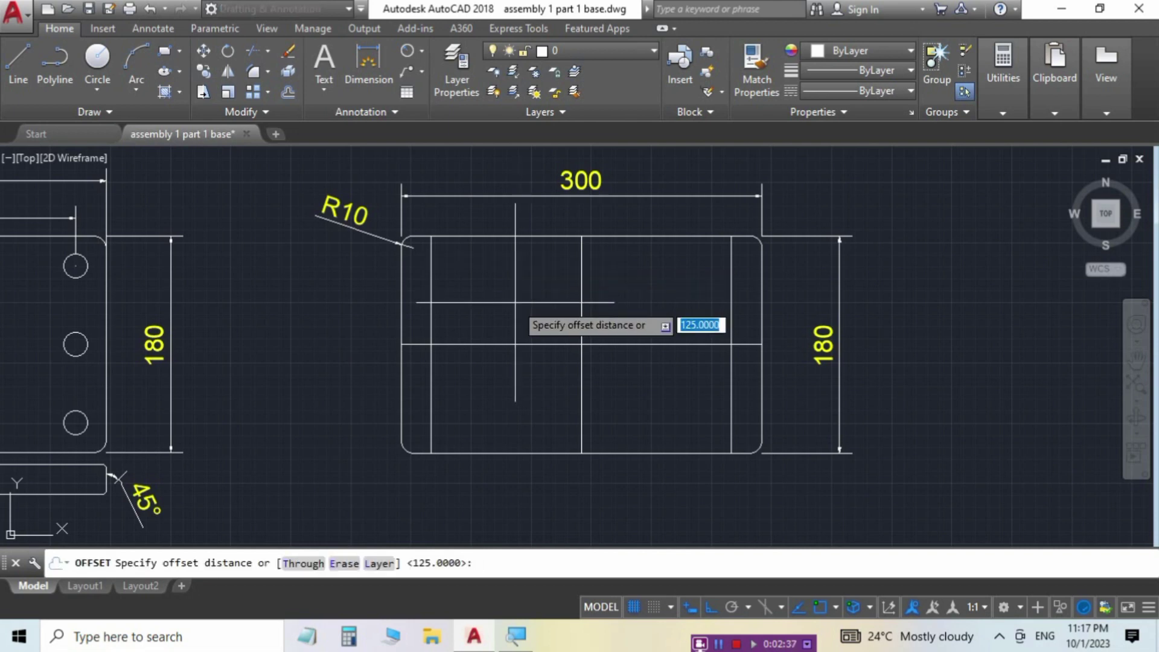
{"action": "type", "text": "65"}
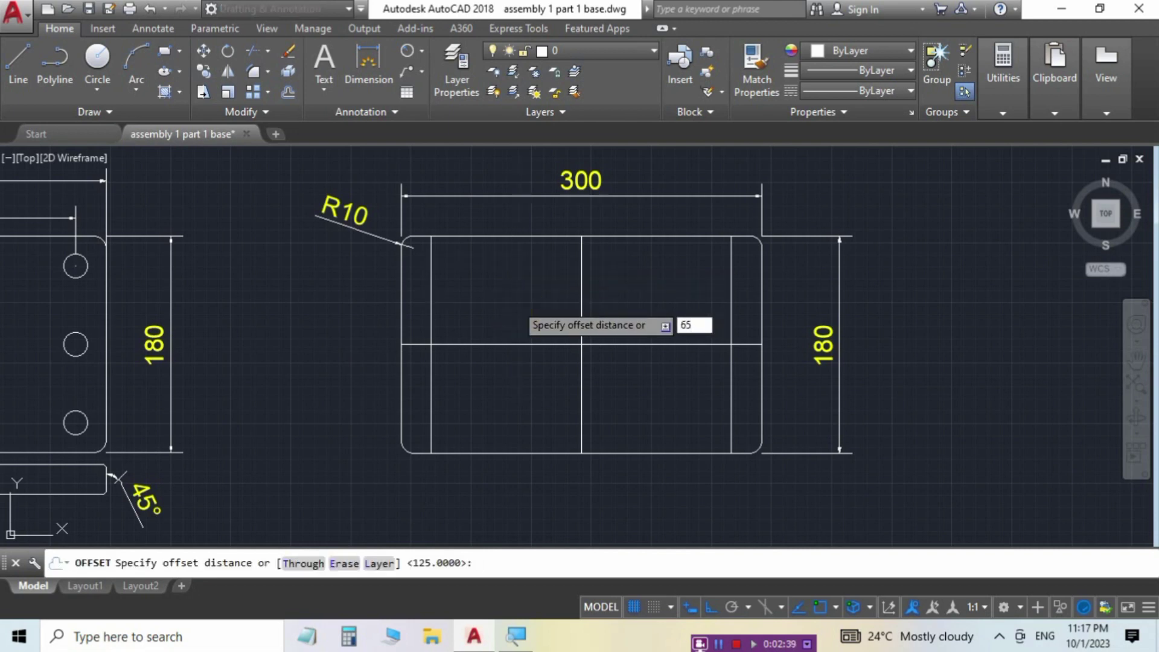
{"action": "key", "text": "Return"}
{"action": "left_click", "coordinate": [493, 344]}
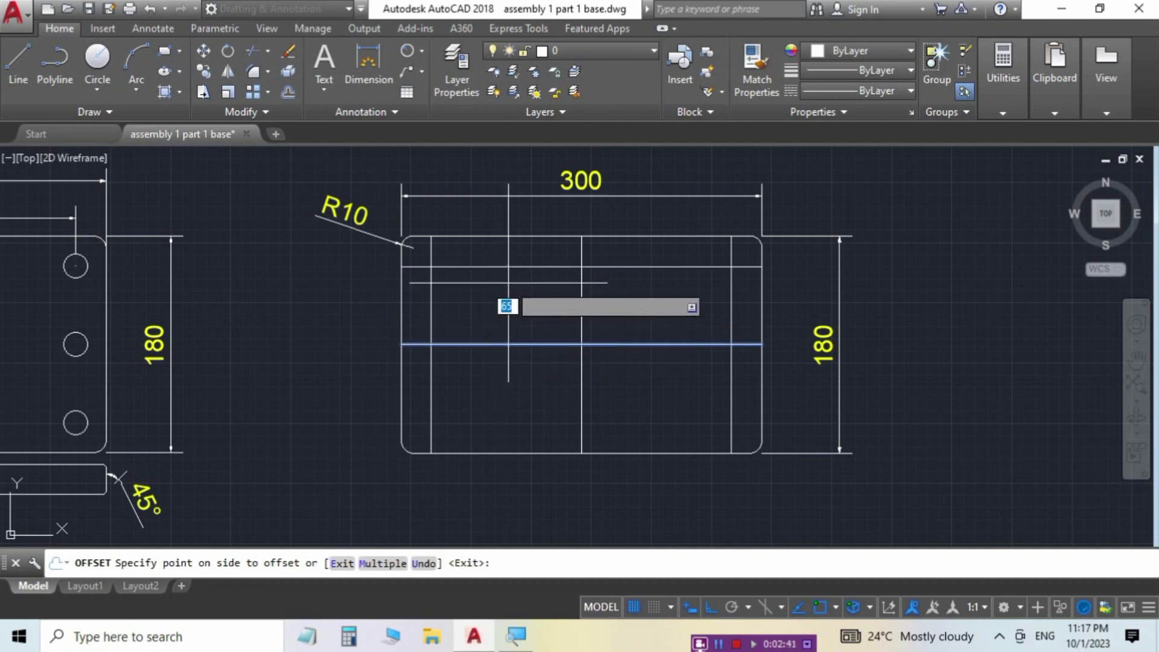
{"action": "left_click", "coordinate": [508, 282]}
{"action": "key", "text": "Return"}
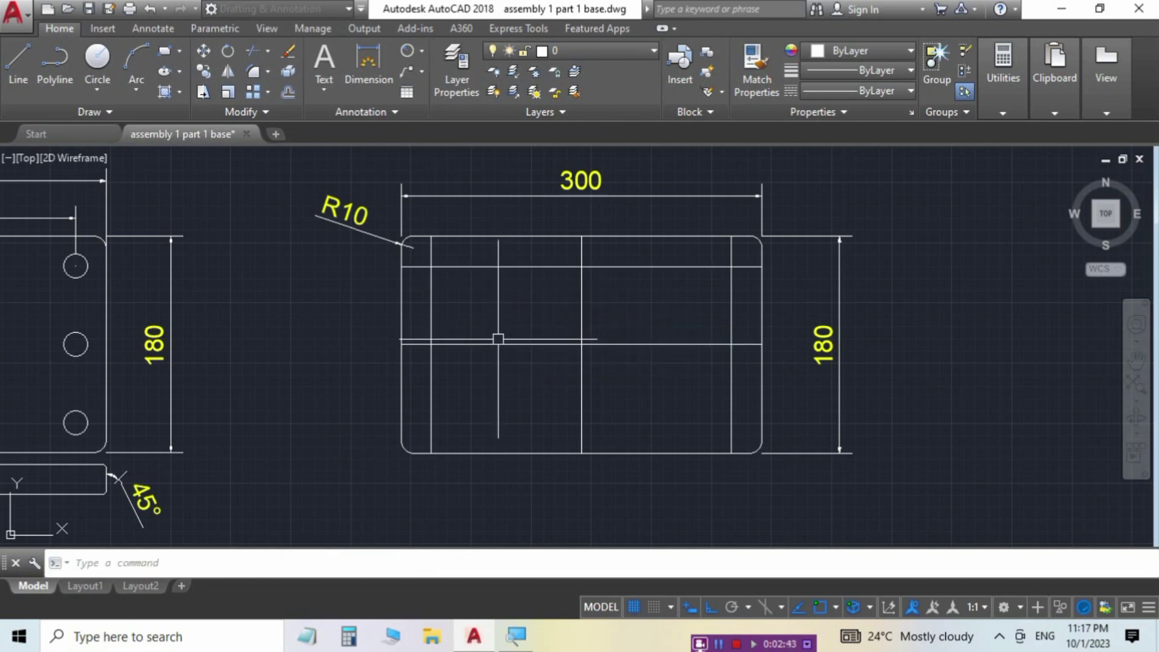
Step: Offset the horizontal centre line by 65 towards the plate's lower edge
{"action": "type", "text": "o"}
{"action": "key", "text": "Return"}
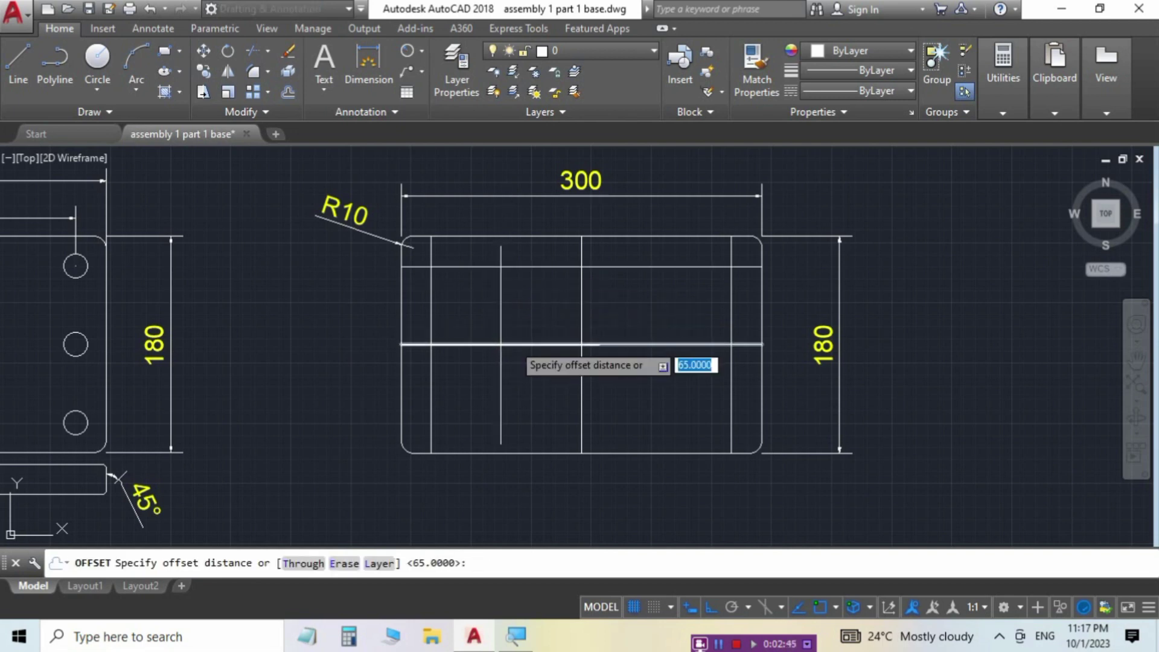
{"action": "key", "text": "Return"}
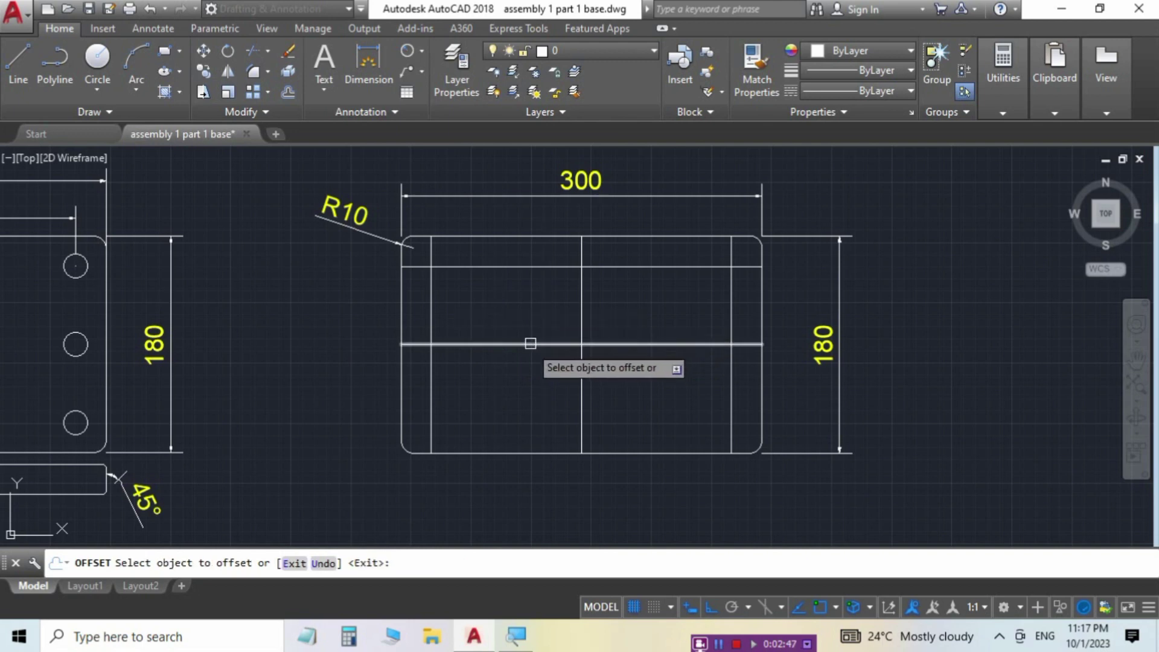
{"action": "left_click", "coordinate": [530, 343]}
{"action": "left_click", "coordinate": [543, 387]}
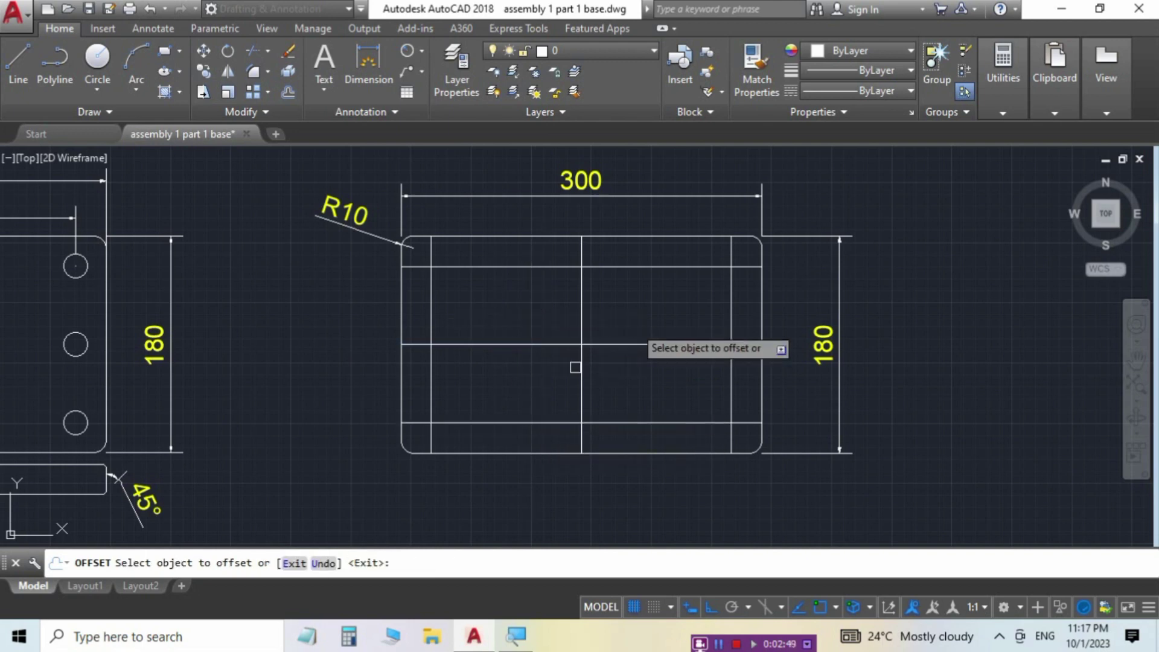
{"action": "key", "text": "Return"}
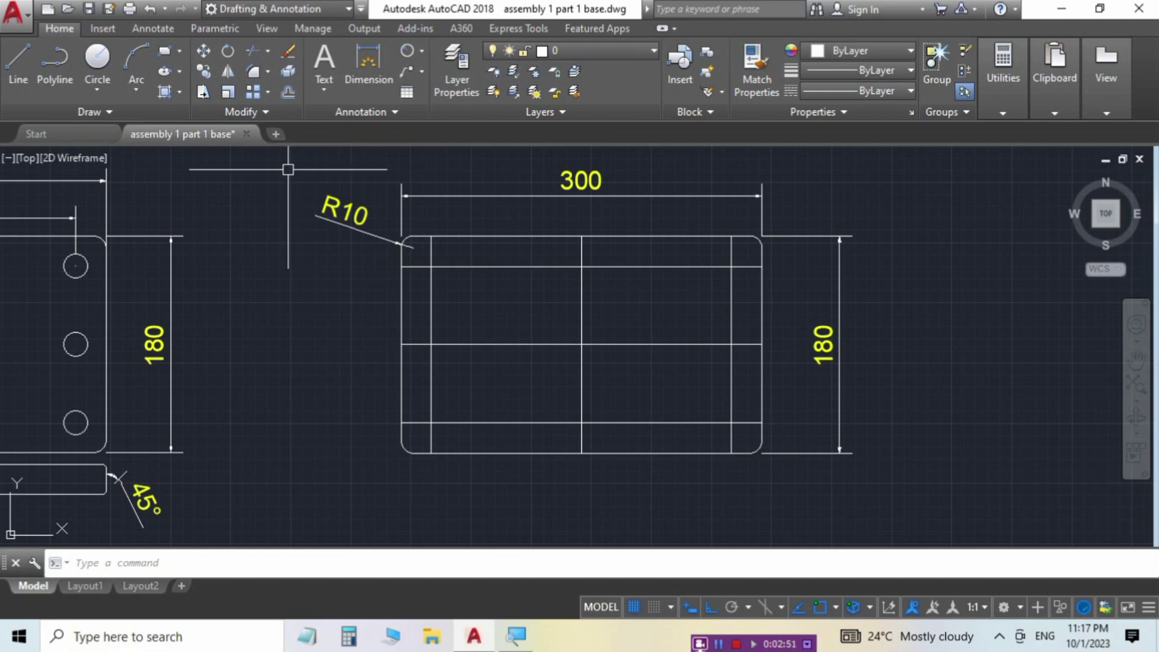
{"action": "left_click", "coordinate": [266, 93]}
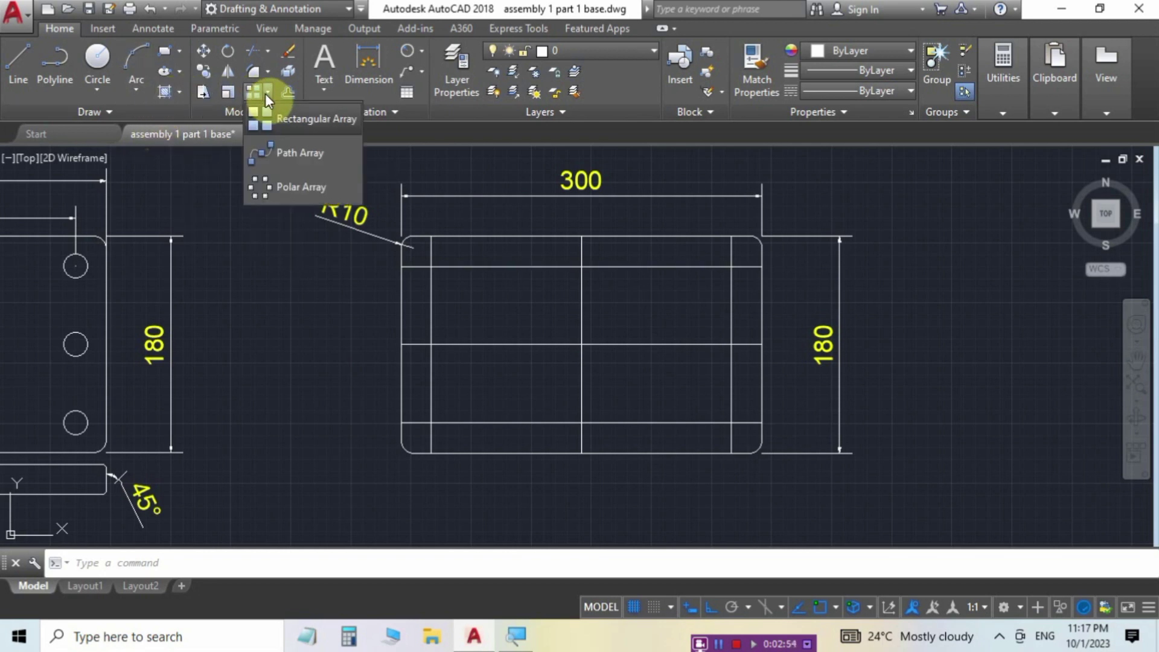
{"action": "left_click", "coordinate": [286, 121]}
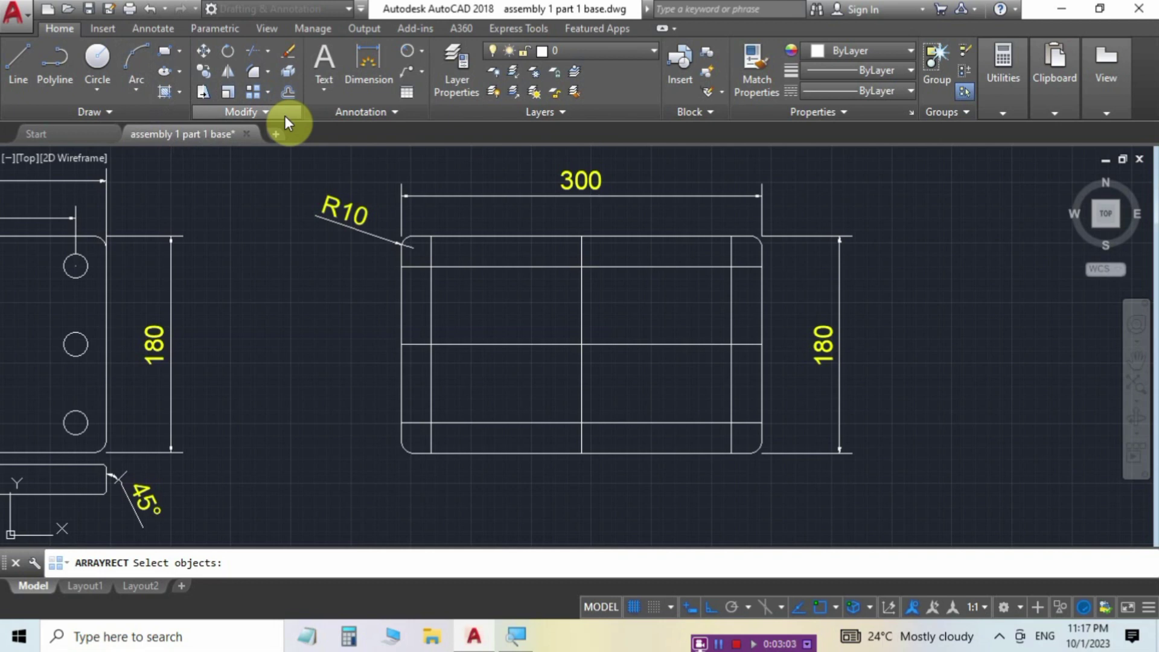
{"action": "key", "text": "Escape"}
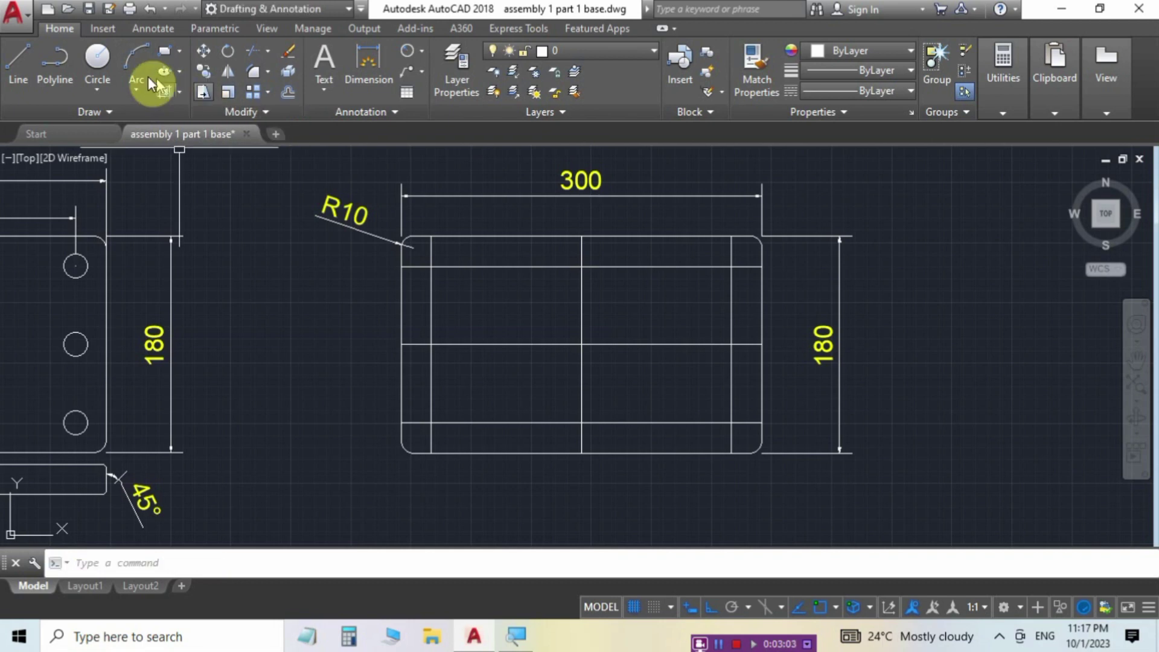
Step: Draw a circle of radius 10 centred on the lower-left intersection of the offset construction lines
{"action": "left_click", "coordinate": [98, 61]}
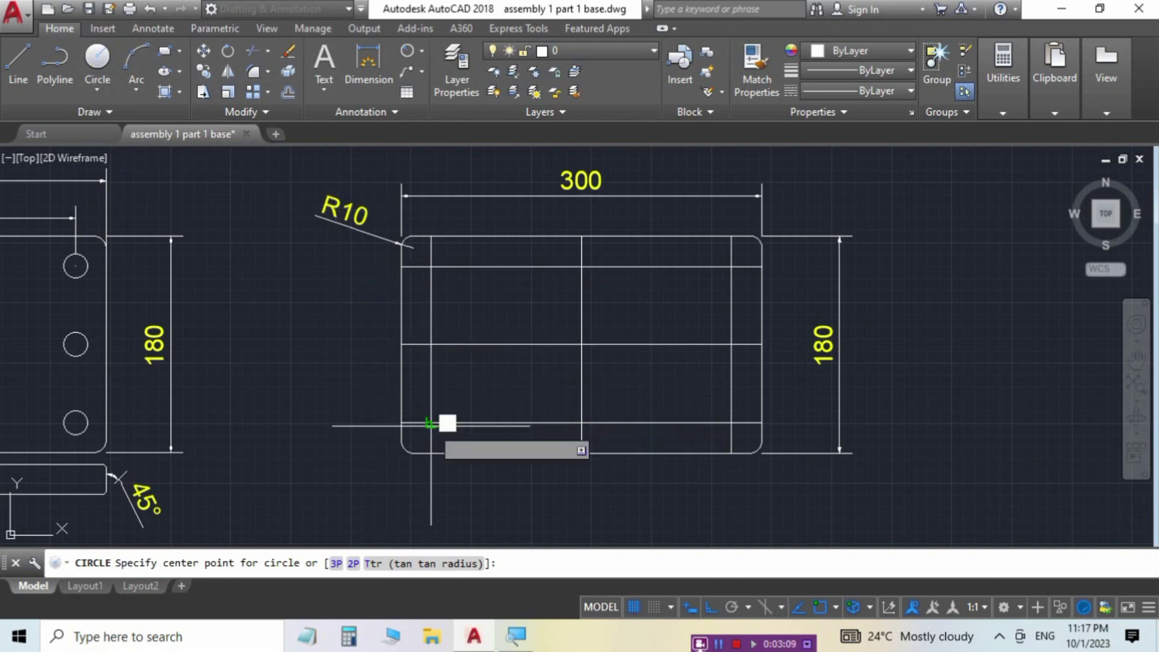
{"action": "left_click", "coordinate": [431, 422]}
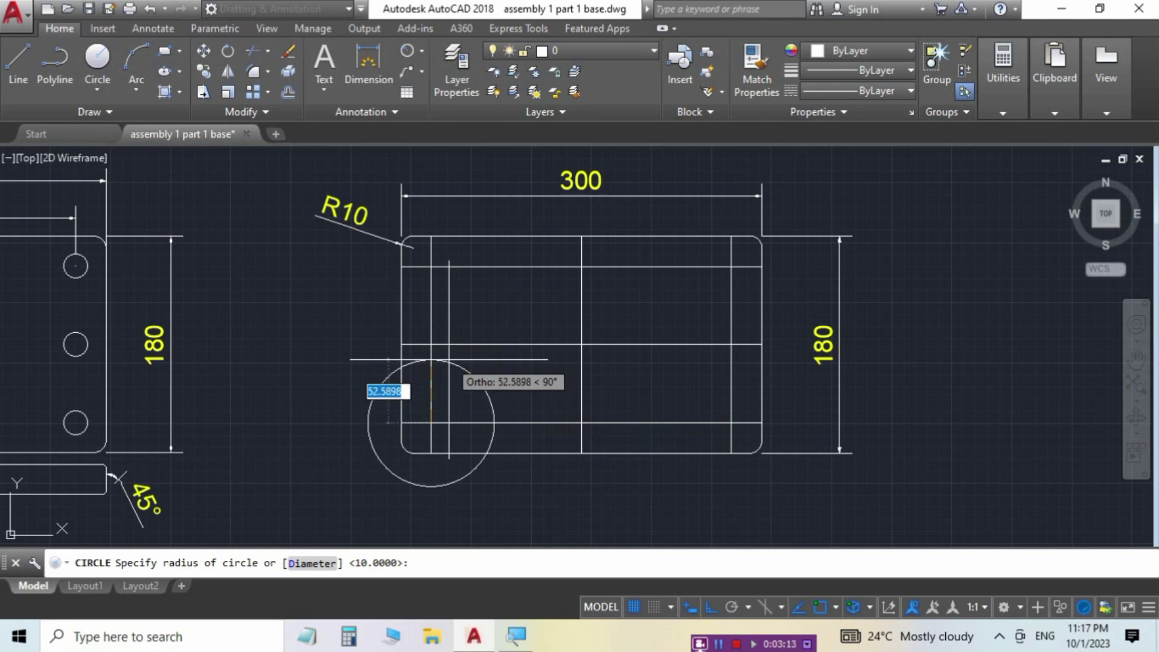
{"action": "type", "text": "10"}
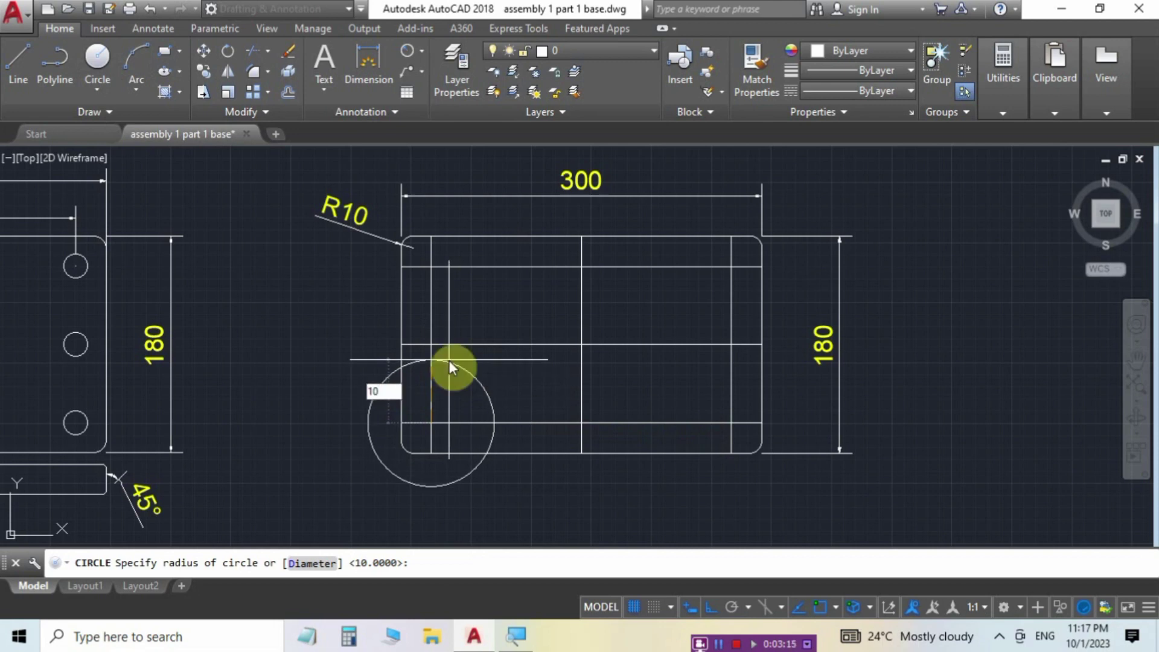
{"action": "key", "text": "Return"}
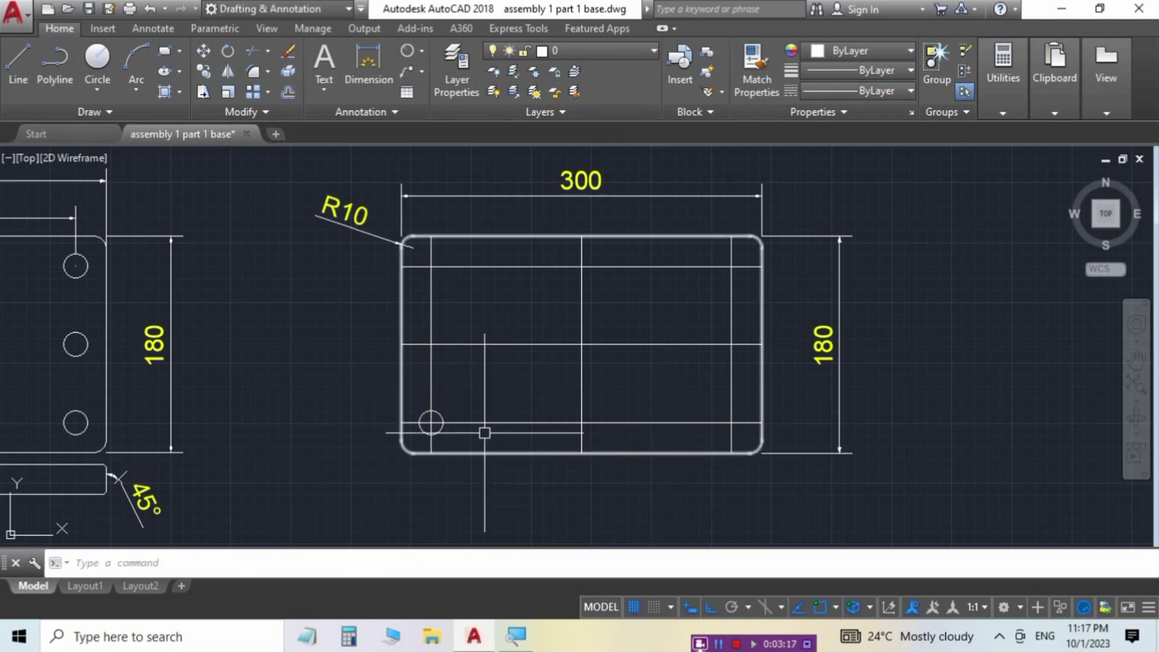
Step: Examine the hole diameter dimension below the reference plate's section view and return to the new plate
{"action": "mouse_move", "coordinate": [197, 480]}
{"action": "middle_mouse_down"}
{"action": "mouse_move", "coordinate": [308, 406]}
{"action": "mouse_move", "coordinate": [673, 362]}
{"action": "mouse_move", "coordinate": [686, 326]}
{"action": "middle_mouse_up"}
{"action": "scroll", "coordinate": [254, 463], "scroll_direction": "up", "scroll_amount": 6}
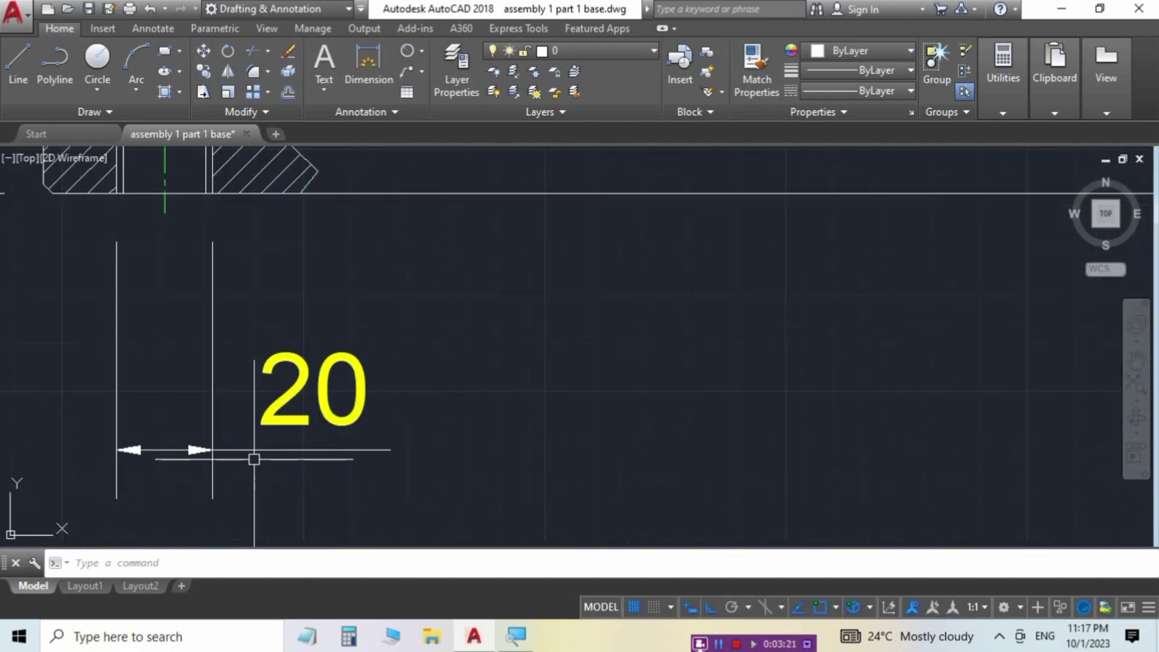
{"action": "scroll", "coordinate": [254, 409], "scroll_direction": "down", "scroll_amount": 2}
{"action": "scroll", "coordinate": [230, 411], "scroll_direction": "down", "scroll_amount": 2}
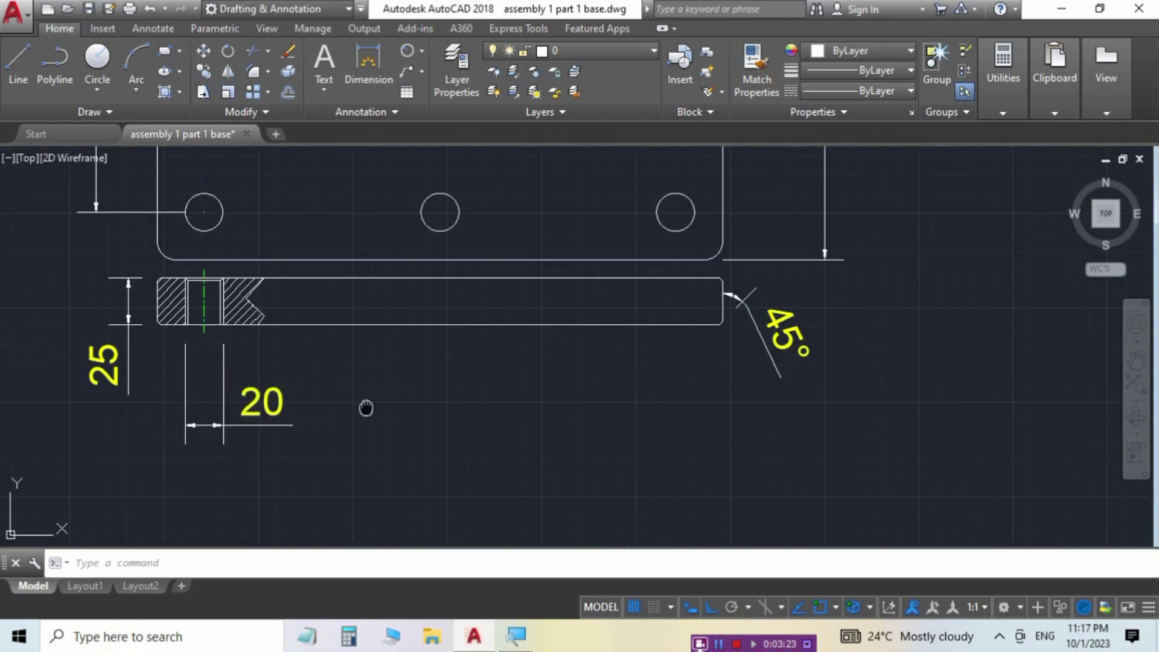
{"action": "middle_click_drag", "start_coordinate": [365, 407], "coordinate": [79, 500]}
{"action": "middle_click_drag", "start_coordinate": [569, 355], "coordinate": [266, 431]}
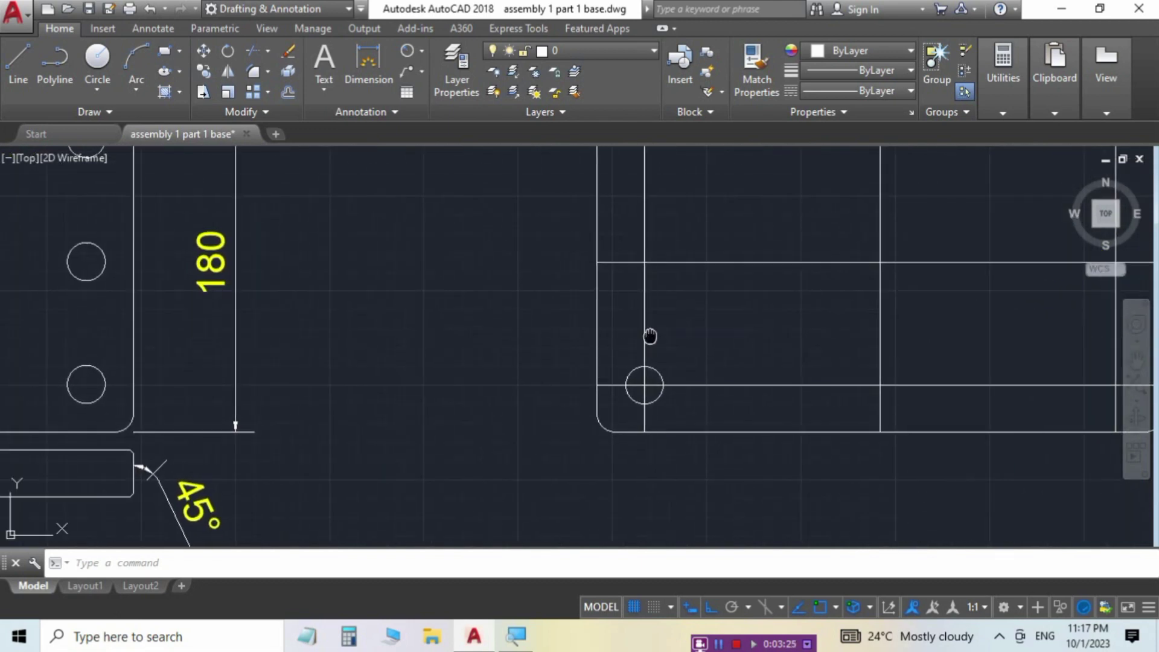
{"action": "mouse_move", "coordinate": [650, 334]}
{"action": "middle_mouse_down"}
{"action": "mouse_move", "coordinate": [396, 419]}
{"action": "mouse_move", "coordinate": [338, 419]}
{"action": "middle_mouse_up"}
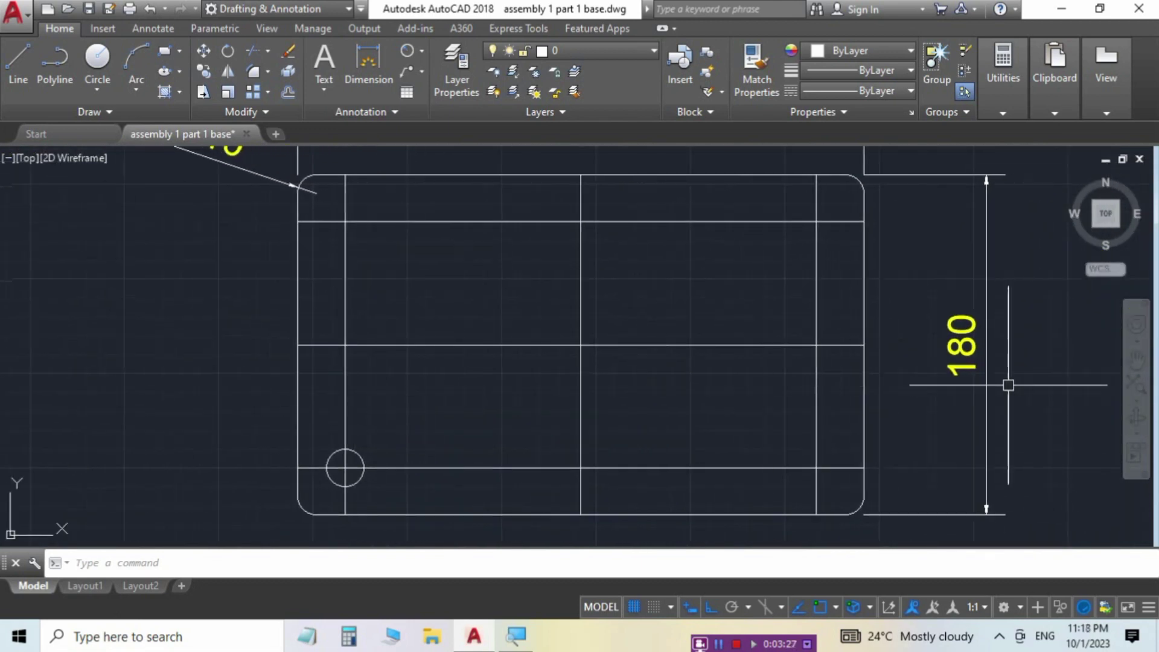
Step: Create an associative rectangular array of the lower-left circle with 3 columns spaced 125 and 3 rows spaced 65
{"action": "left_click", "coordinate": [253, 93]}
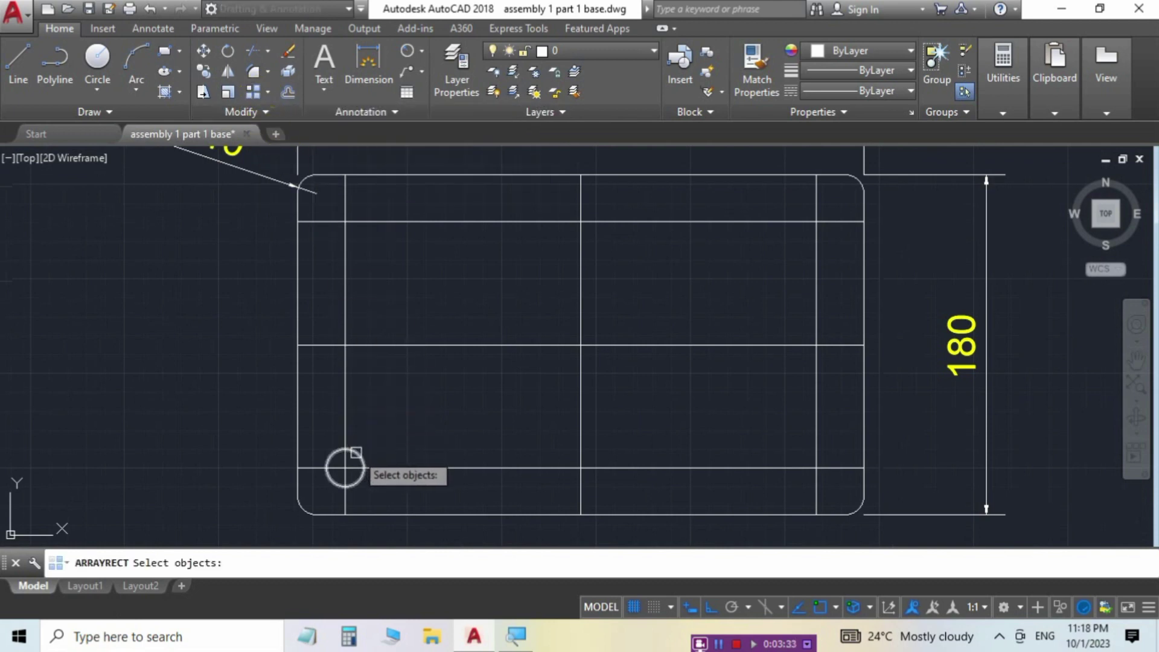
{"action": "left_click", "coordinate": [357, 452]}
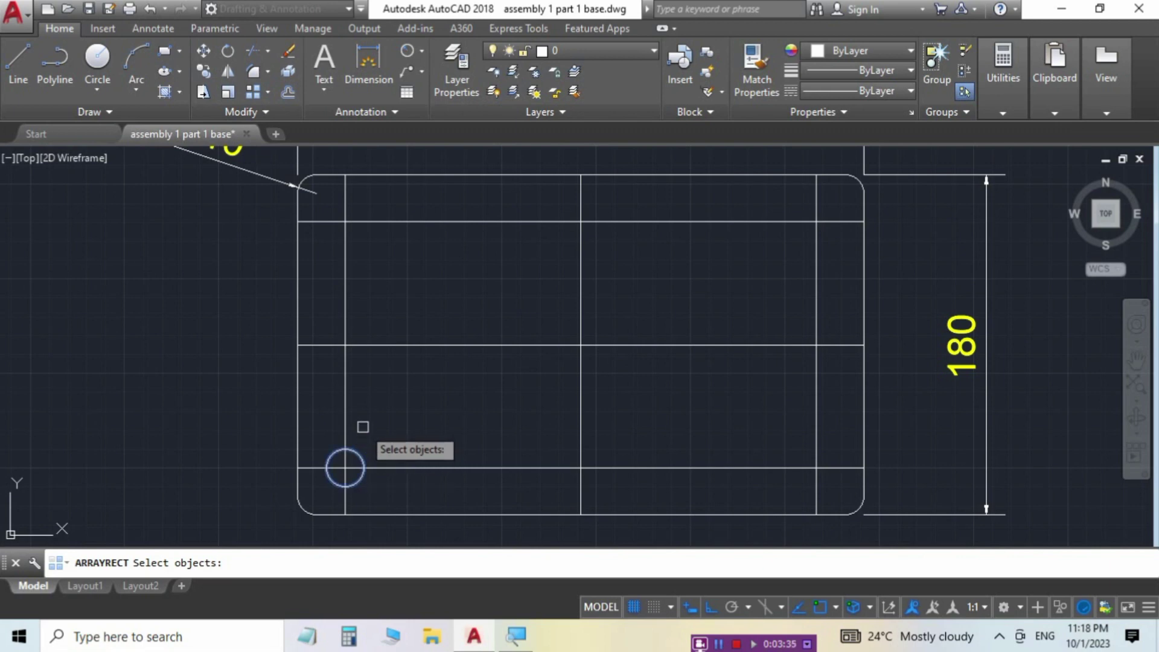
{"action": "key", "text": "Return"}
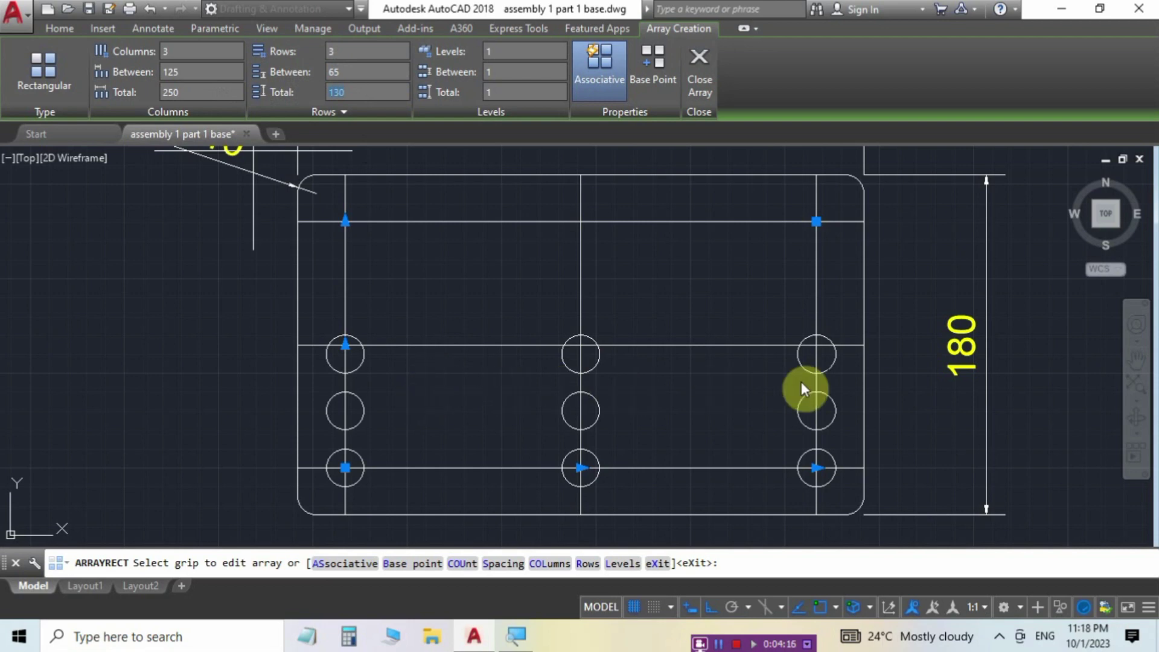
{"action": "left_click", "coordinate": [698, 61]}
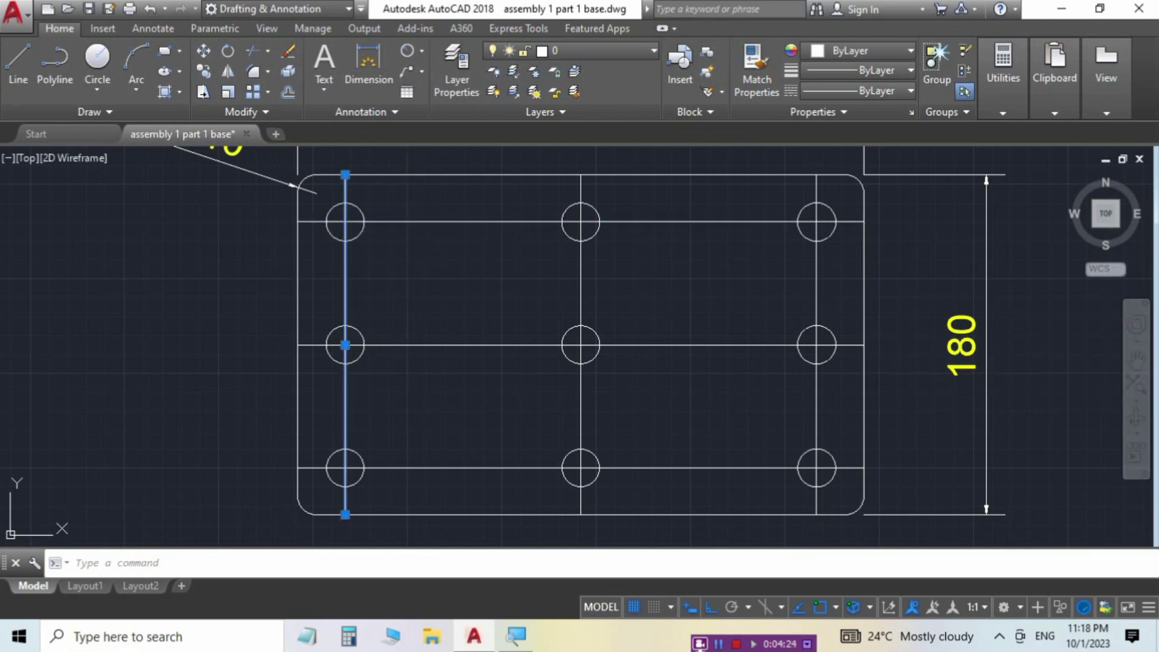
Step: Delete the three vertical and three horizontal construction lines running through the new plate's holes
{"action": "left_click", "coordinate": [416, 221]}
{"action": "left_click", "coordinate": [588, 264]}
{"action": "left_click", "coordinate": [576, 259]}
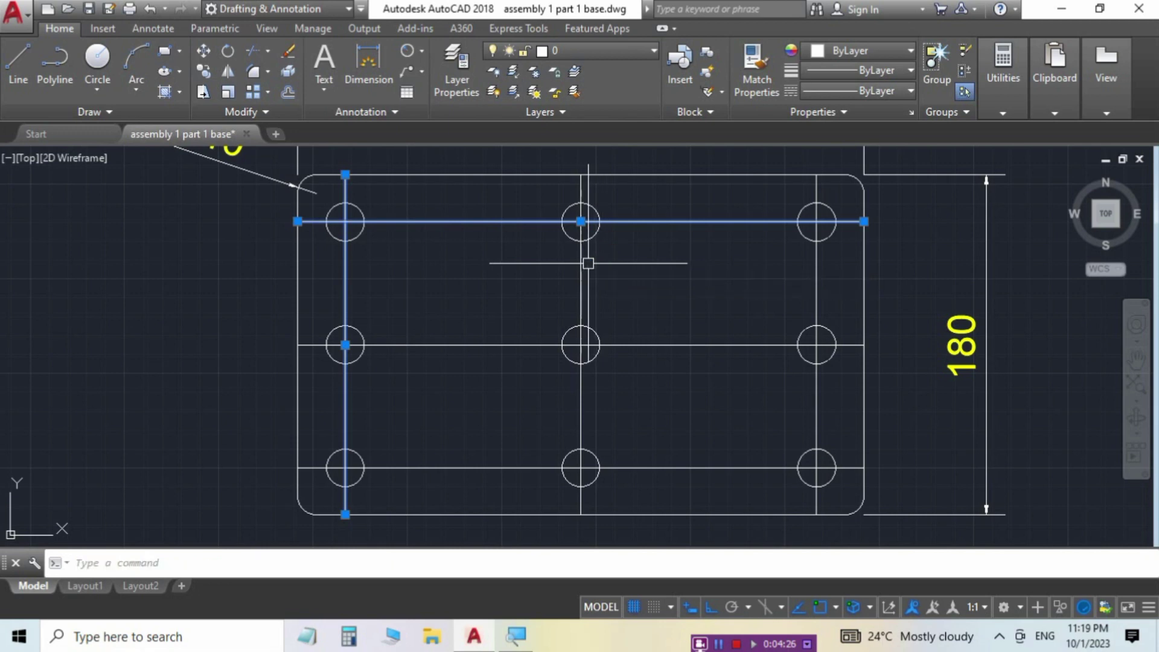
{"action": "left_click", "coordinate": [816, 261]}
{"action": "left_click", "coordinate": [740, 346]}
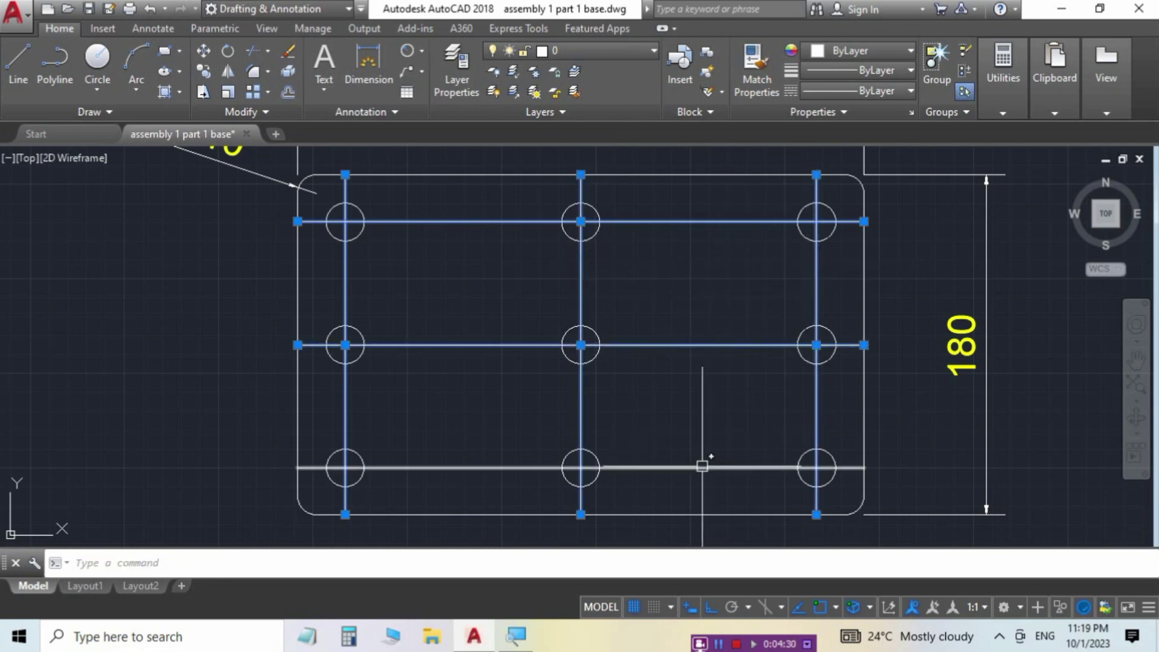
{"action": "left_click", "coordinate": [704, 467]}
{"action": "key", "text": "Delete"}
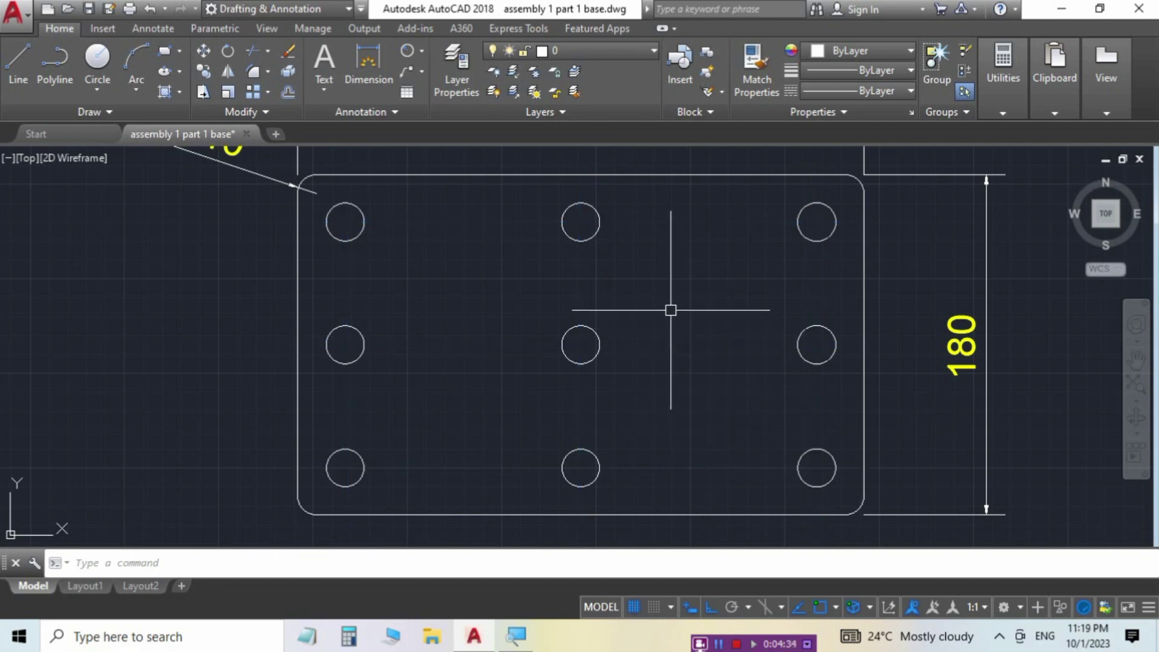
Step: Dimension the vertical centre distance between the new plate's upper-left and lower-left holes, placing it outside the plate's left edge
{"action": "scroll", "coordinate": [671, 311], "scroll_direction": "down", "scroll_amount": 5}
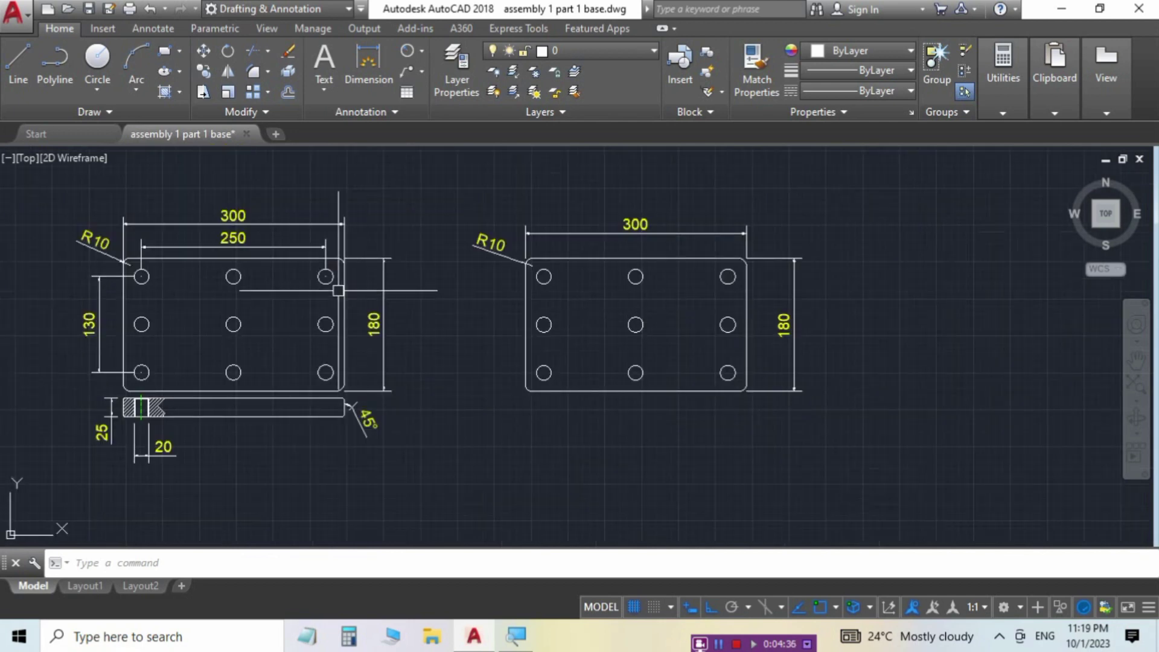
{"action": "mouse_move", "coordinate": [344, 277]}
{"action": "middle_mouse_down"}
{"action": "mouse_move", "coordinate": [370, 235]}
{"action": "mouse_move", "coordinate": [314, 240]}
{"action": "middle_mouse_up"}
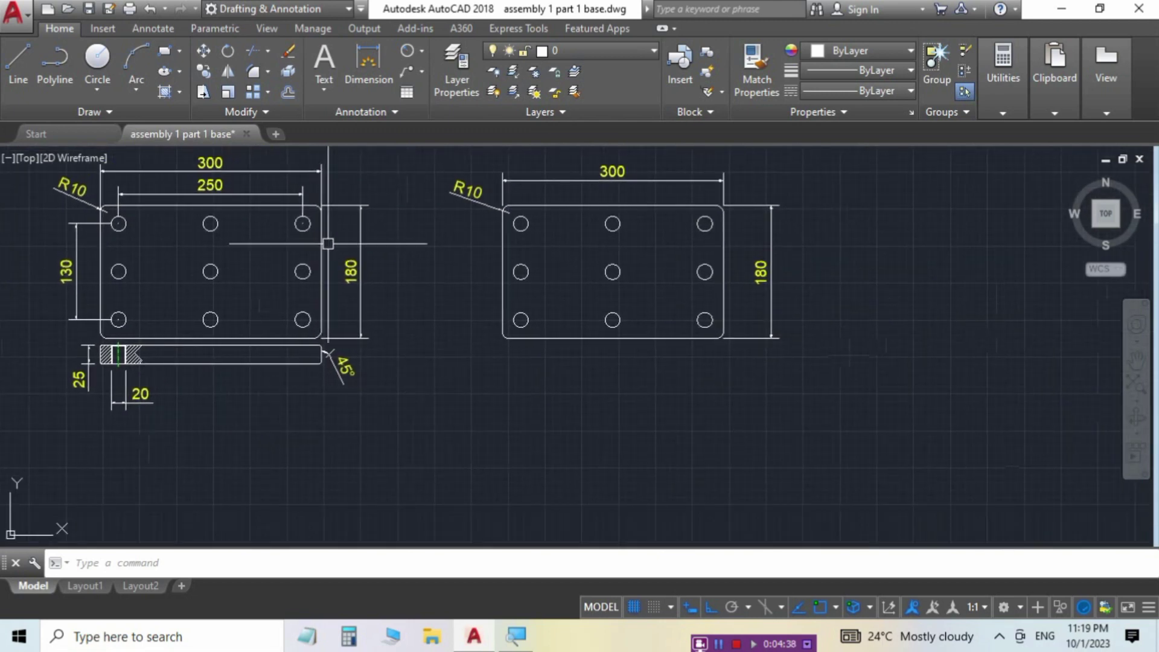
{"action": "scroll", "coordinate": [567, 235], "scroll_direction": "up", "scroll_amount": 5}
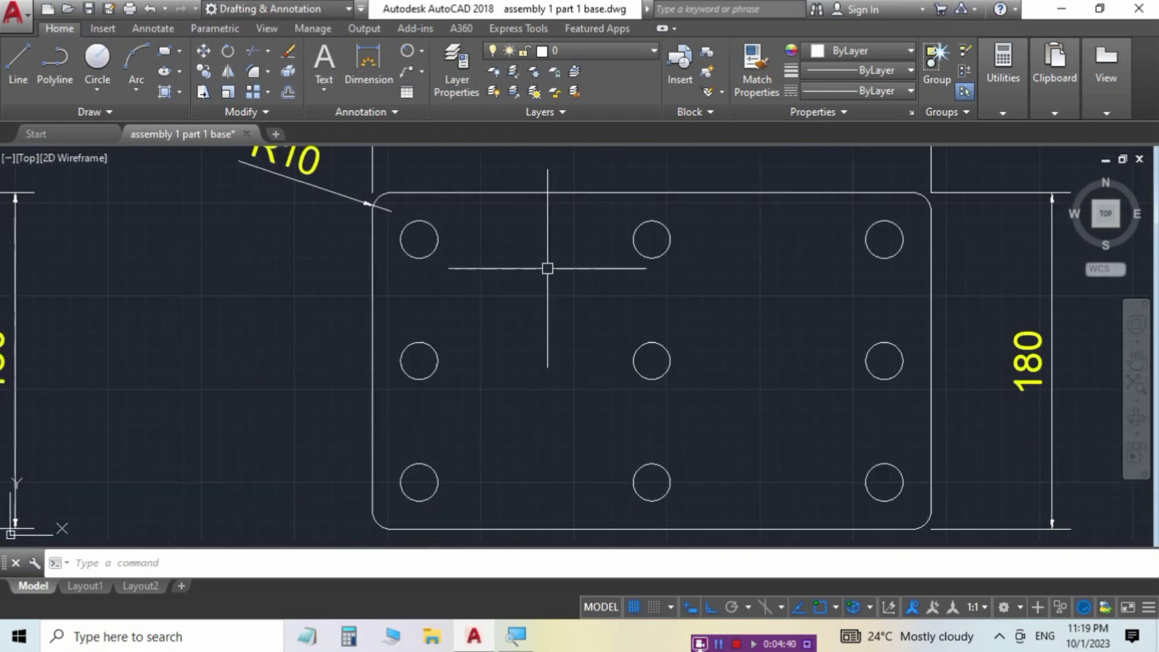
{"action": "left_click", "coordinate": [365, 66]}
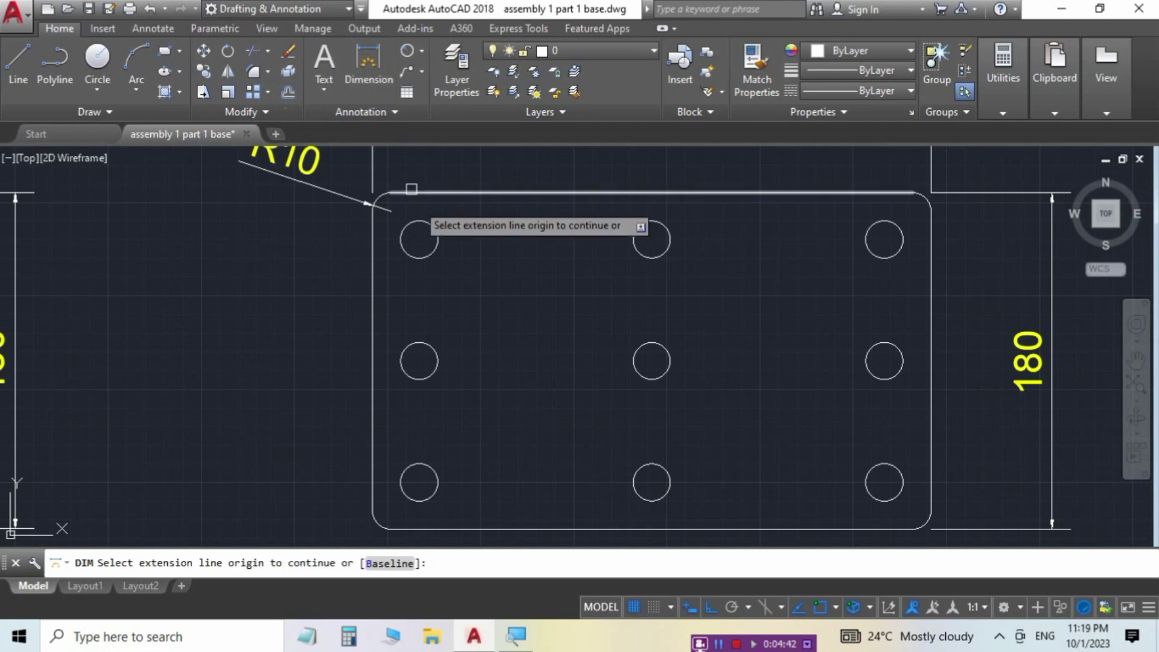
{"action": "key", "text": "Escape"}
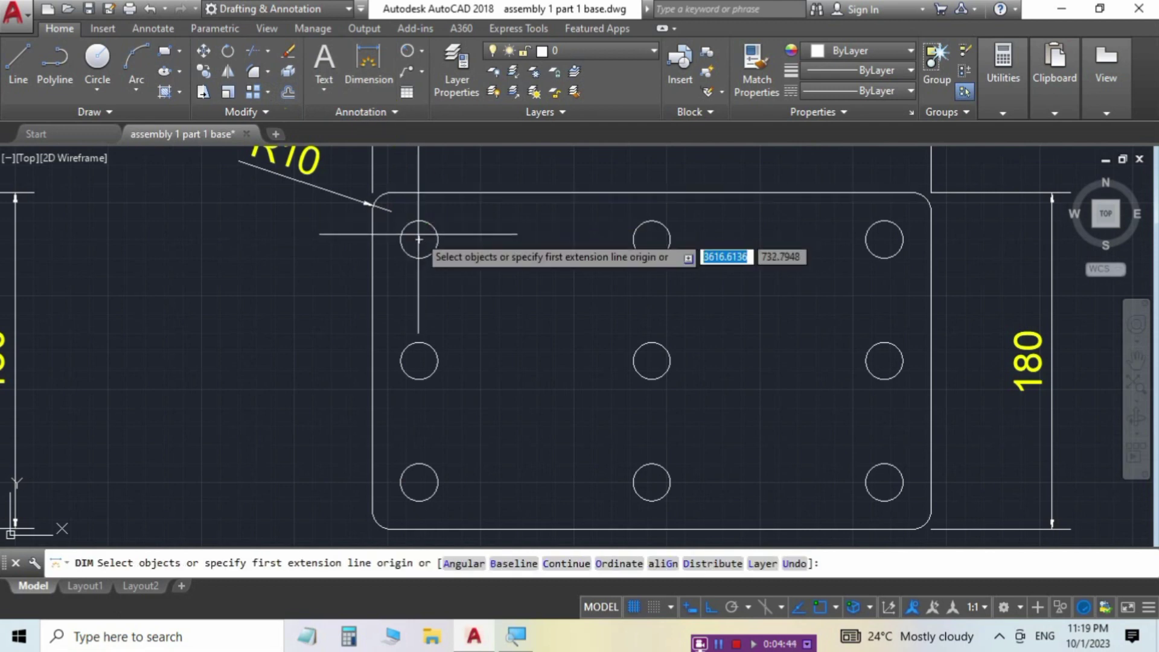
{"action": "left_click", "coordinate": [418, 239]}
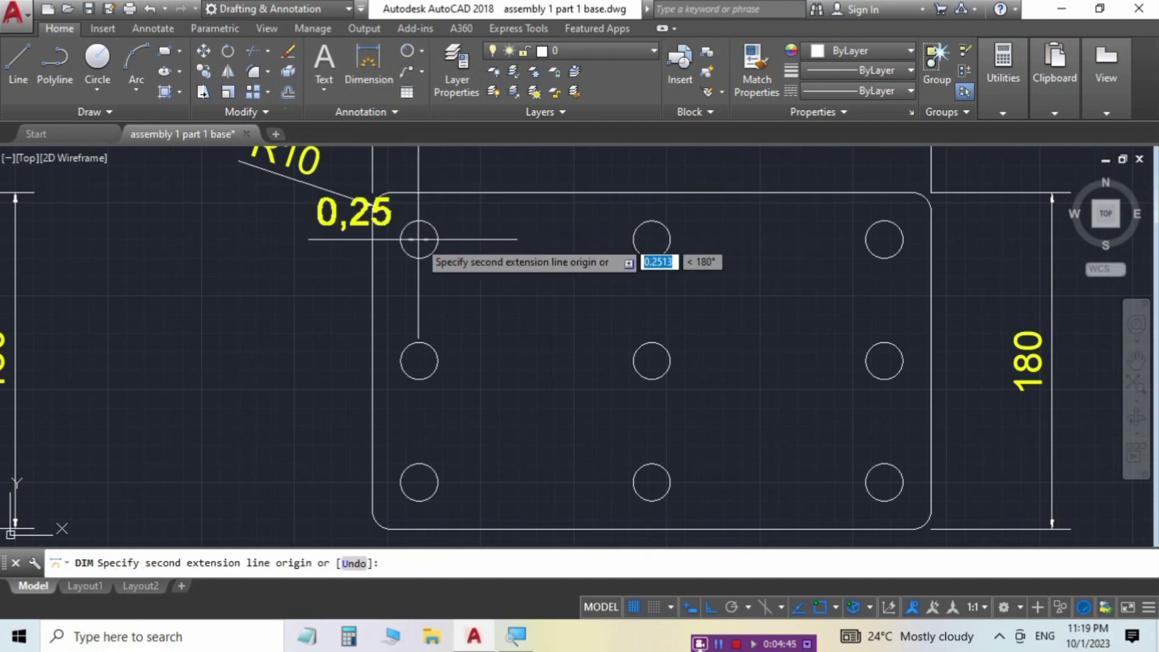
{"action": "left_click", "coordinate": [419, 482]}
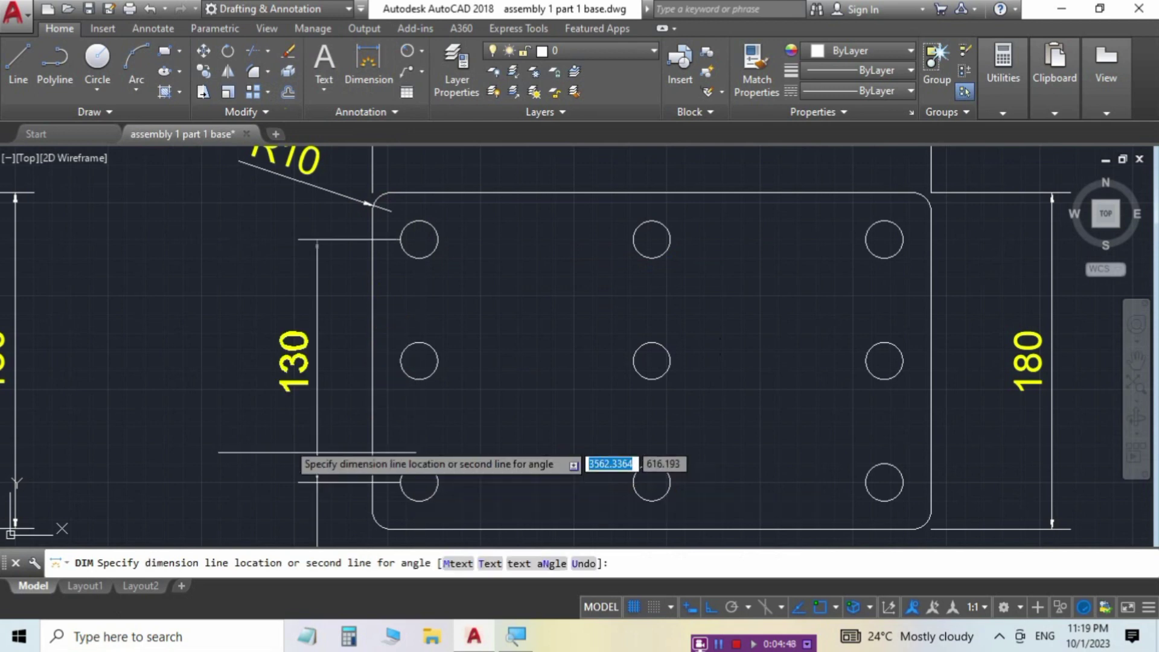
{"action": "left_click", "coordinate": [273, 453]}
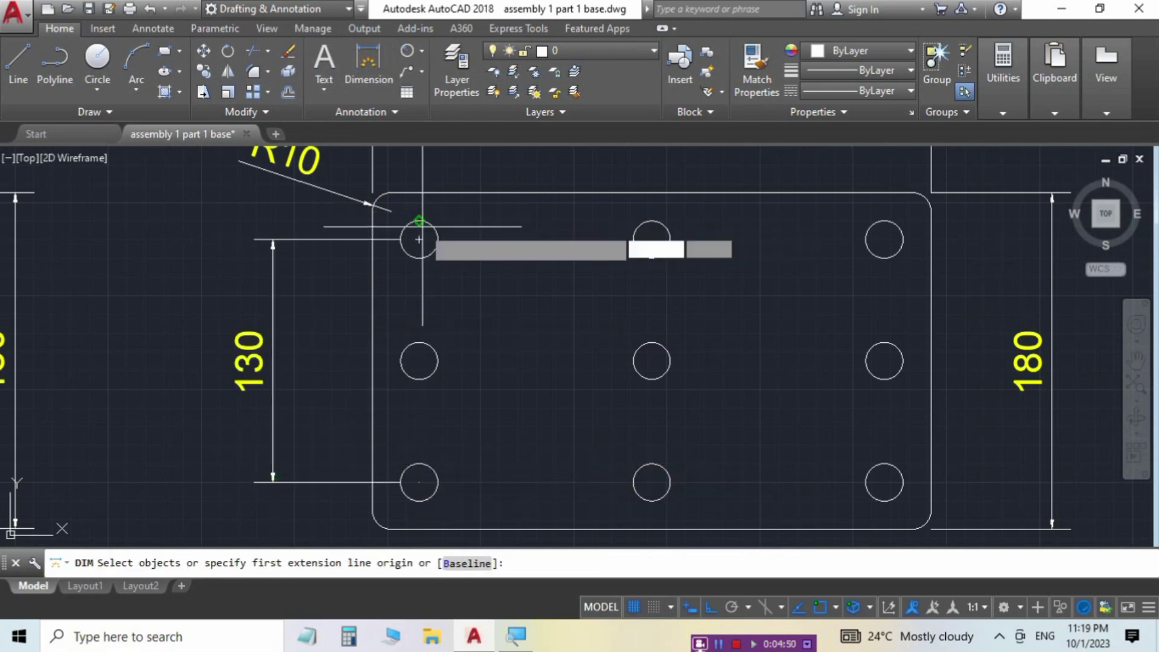
Step: Dimension the horizontal centre distance between the new plate's upper-left and upper-right holes, placing it just above the plate
{"action": "key", "text": "Return"}
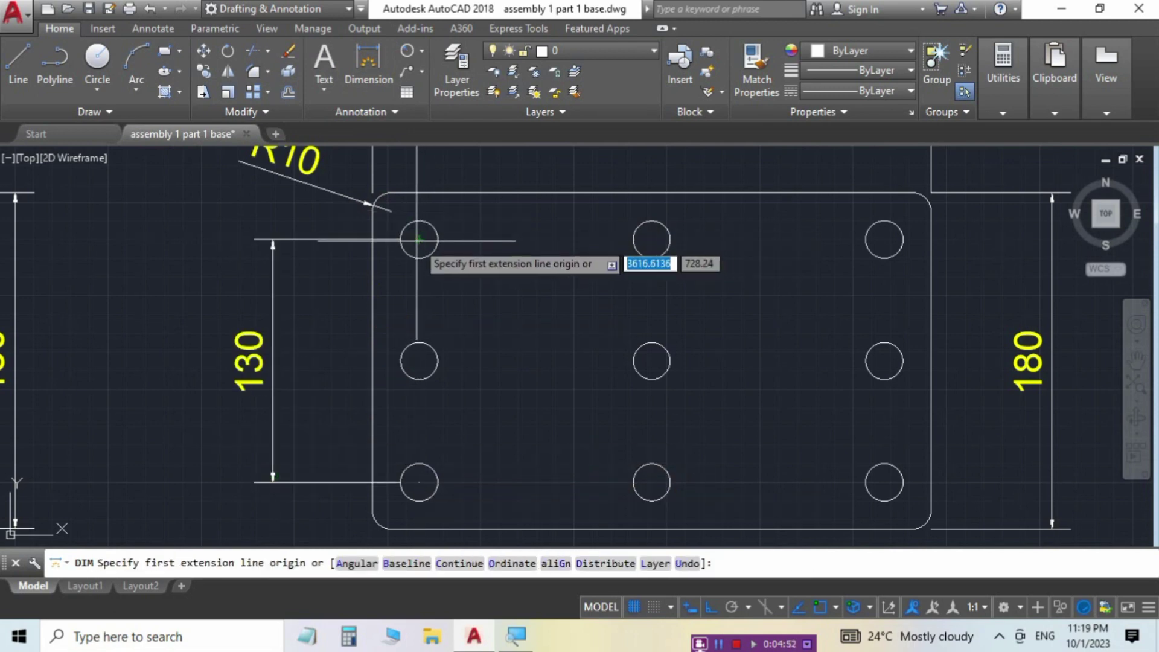
{"action": "left_click", "coordinate": [419, 240]}
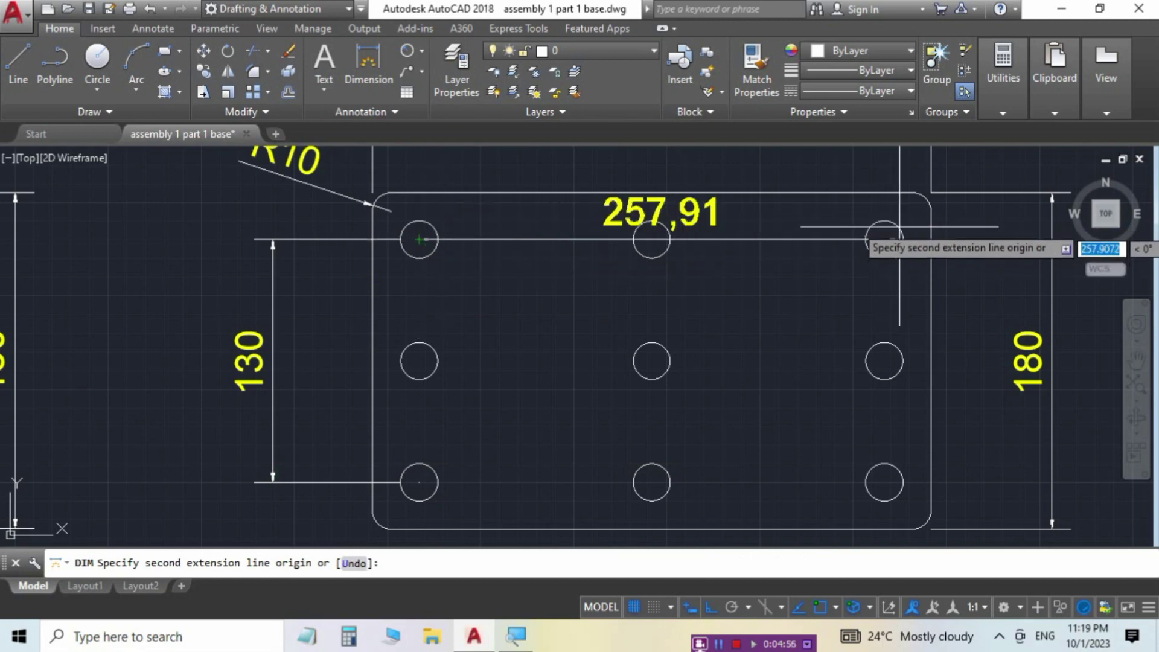
{"action": "left_click", "coordinate": [887, 240]}
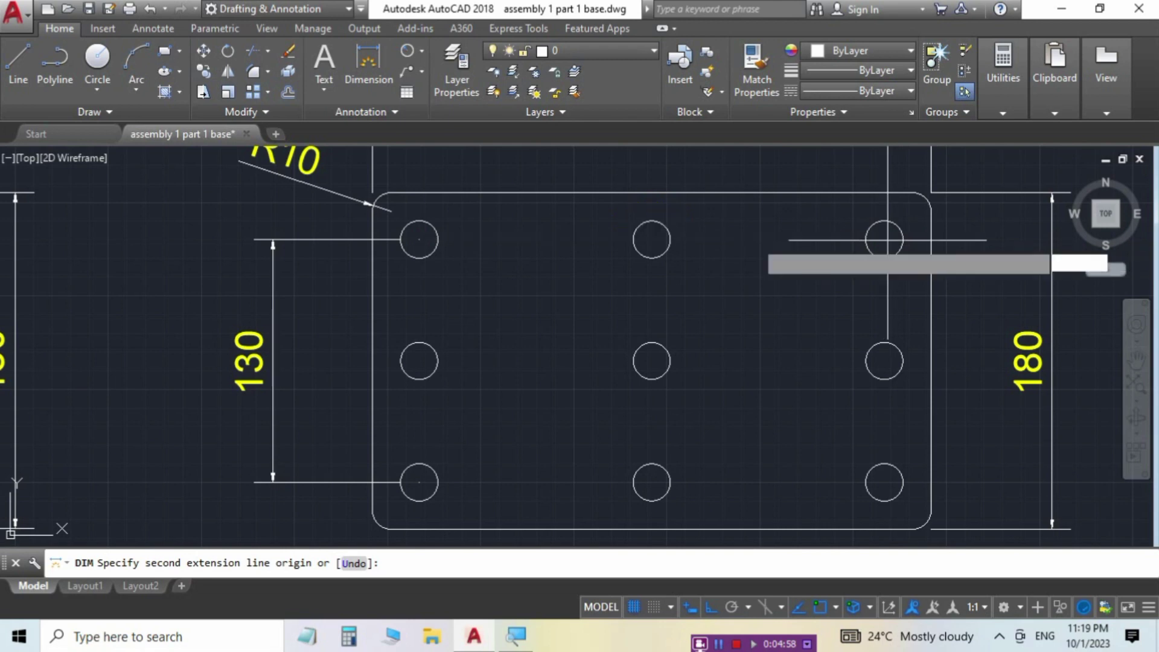
{"action": "scroll", "coordinate": [858, 241], "scroll_direction": "up", "scroll_amount": 2}
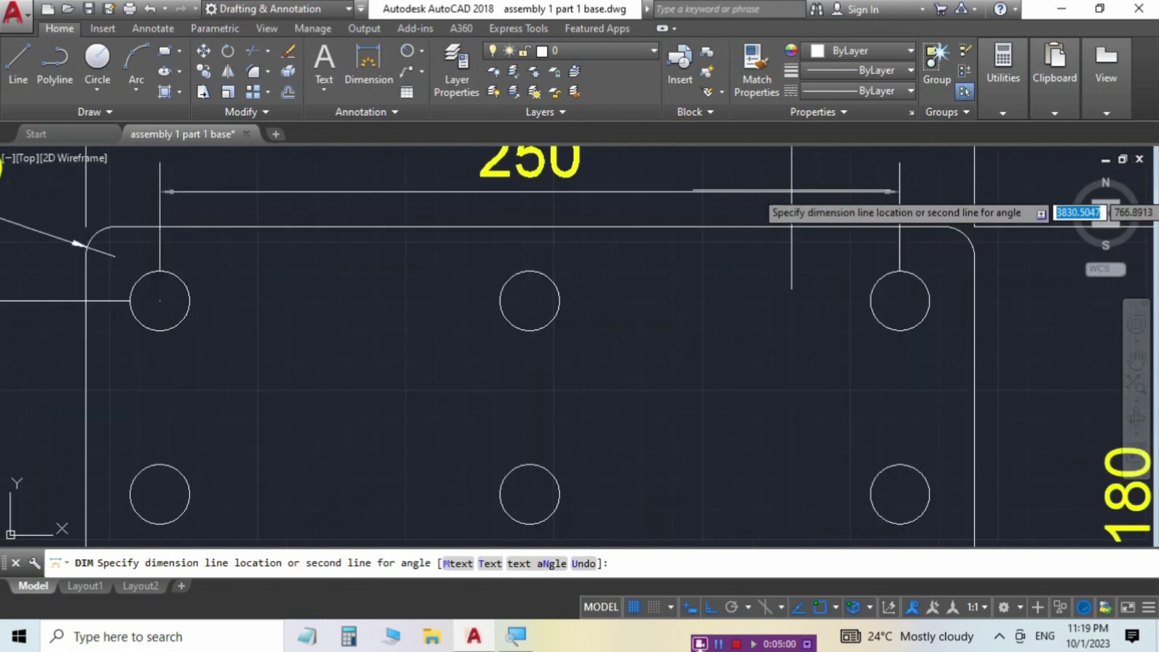
{"action": "left_click", "coordinate": [887, 188]}
{"action": "scroll", "coordinate": [773, 260], "scroll_direction": "down", "scroll_amount": 4}
{"action": "middle_click_drag", "start_coordinate": [763, 256], "coordinate": [671, 244]}
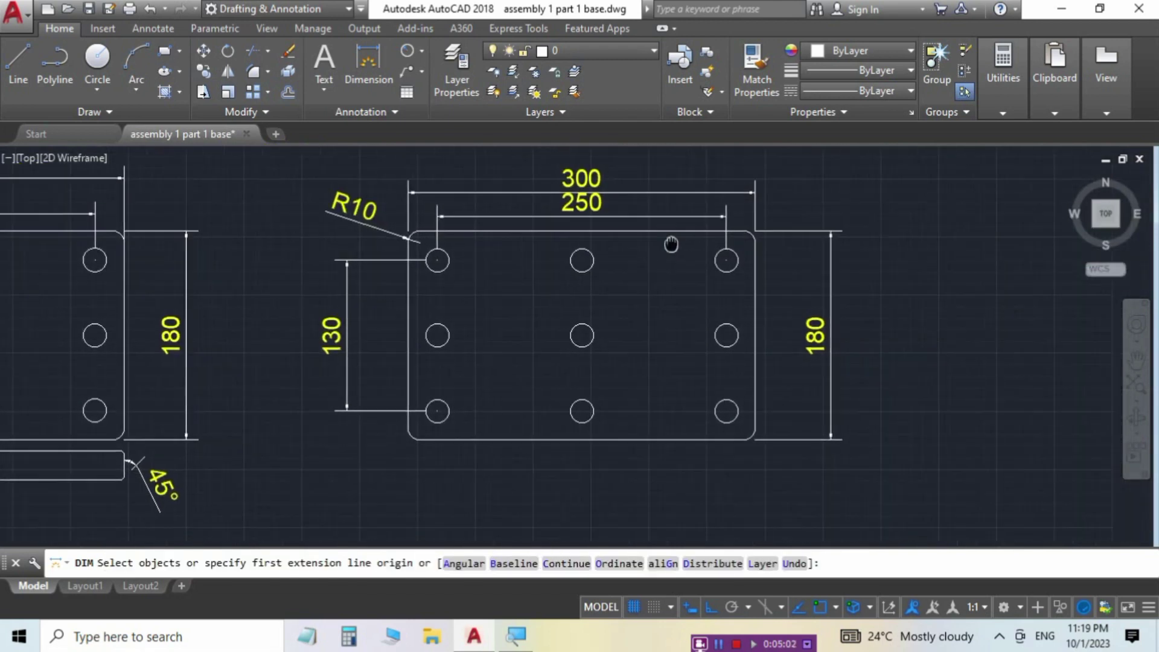
{"action": "key", "text": "Escape"}
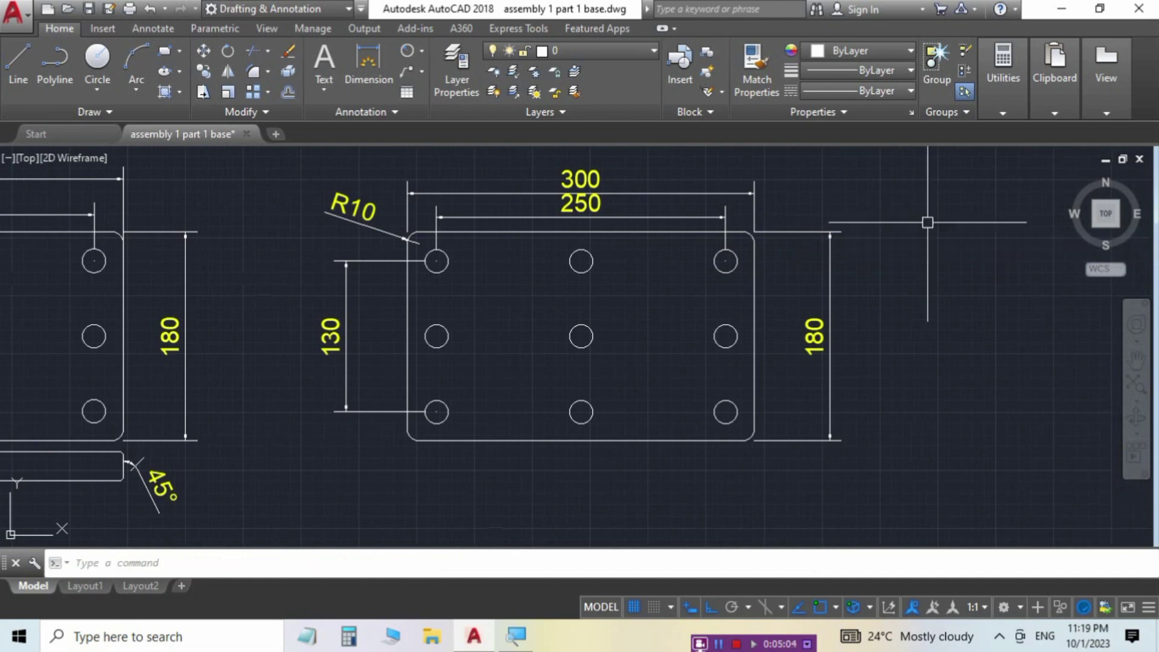
Step: Examine the reference plate's section view, including its hatched hole, edge chamfers and dimensions, and return to the new plate's lower edge
{"action": "mouse_move", "coordinate": [424, 429]}
{"action": "middle_mouse_down"}
{"action": "mouse_move", "coordinate": [727, 292]}
{"action": "mouse_move", "coordinate": [1007, 279]}
{"action": "middle_mouse_up"}
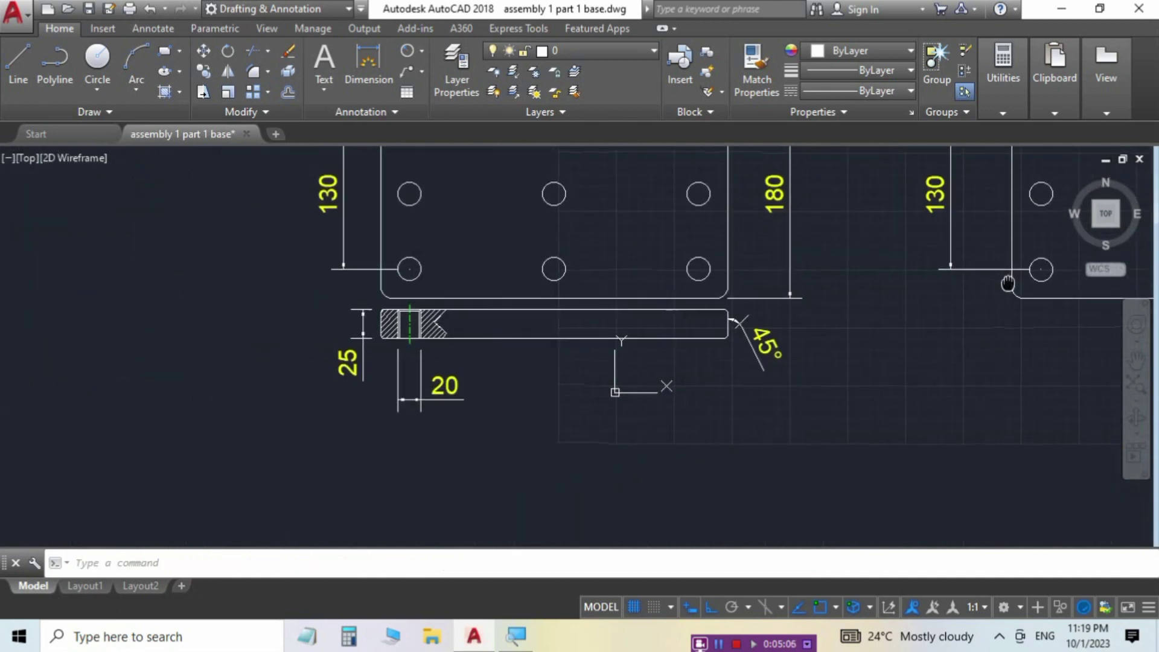
{"action": "scroll", "coordinate": [398, 313], "scroll_direction": "up", "scroll_amount": 10}
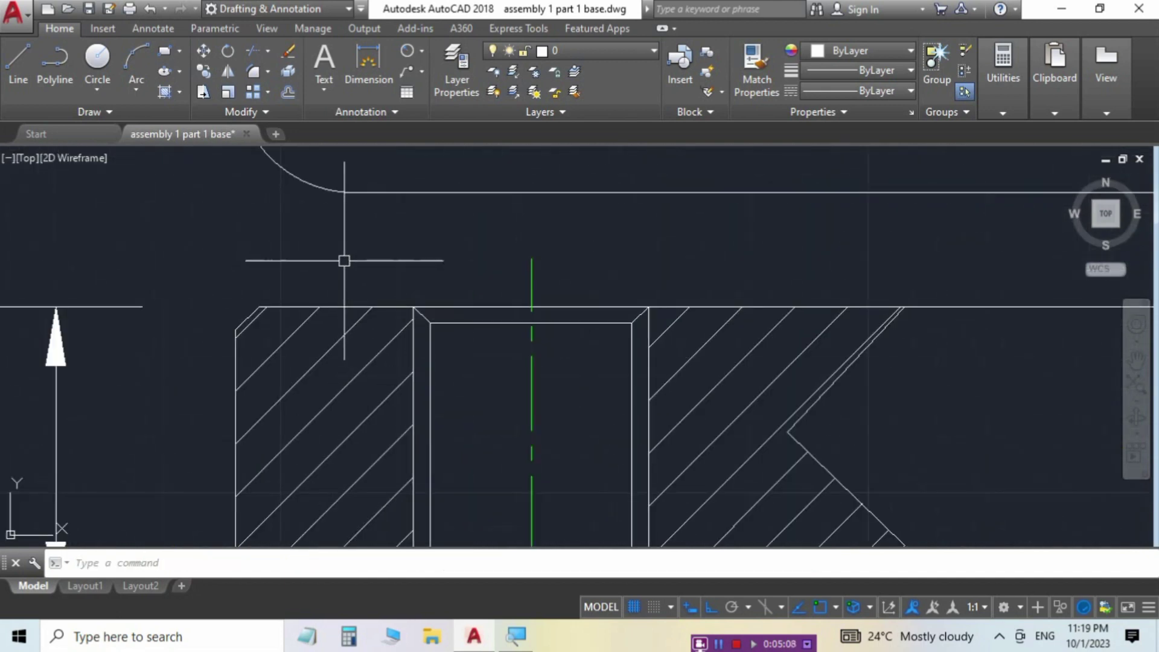
{"action": "middle_click_drag", "start_coordinate": [345, 260], "coordinate": [333, 163]}
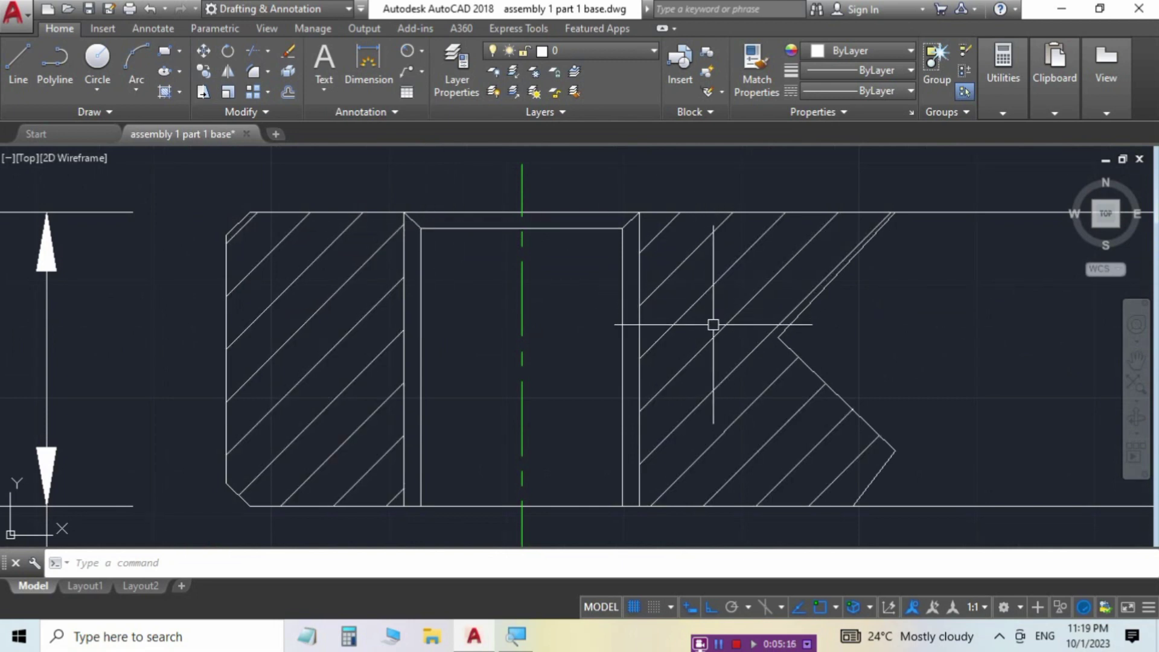
{"action": "scroll", "coordinate": [383, 253], "scroll_direction": "up", "scroll_amount": 6}
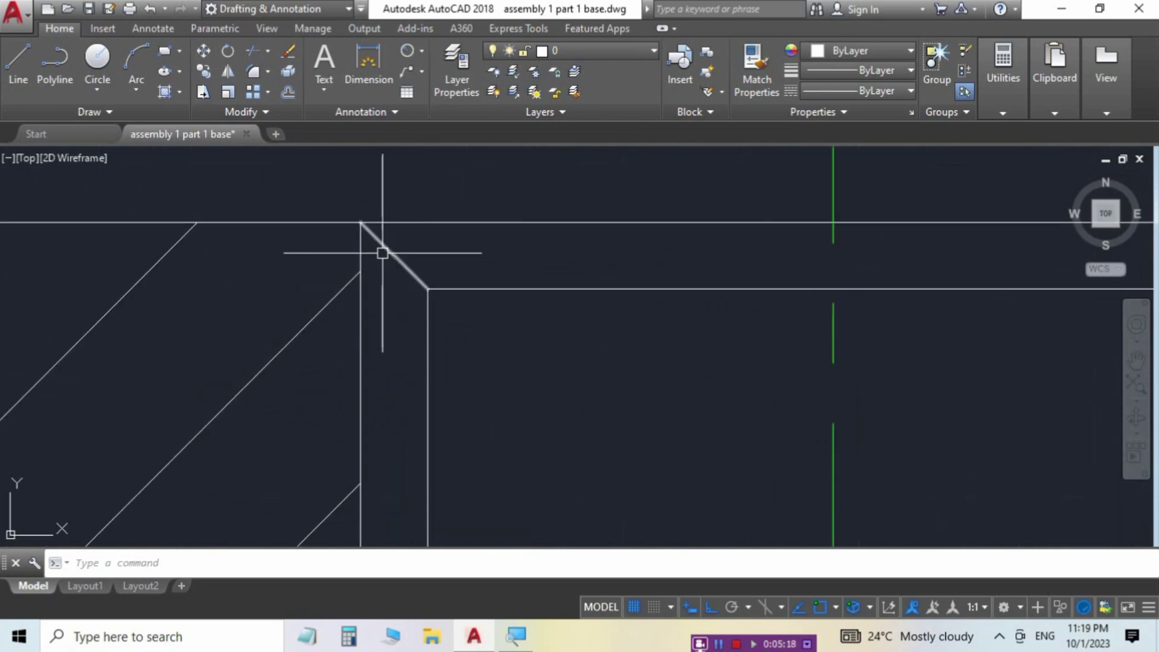
{"action": "scroll", "coordinate": [382, 253], "scroll_direction": "down", "scroll_amount": 6}
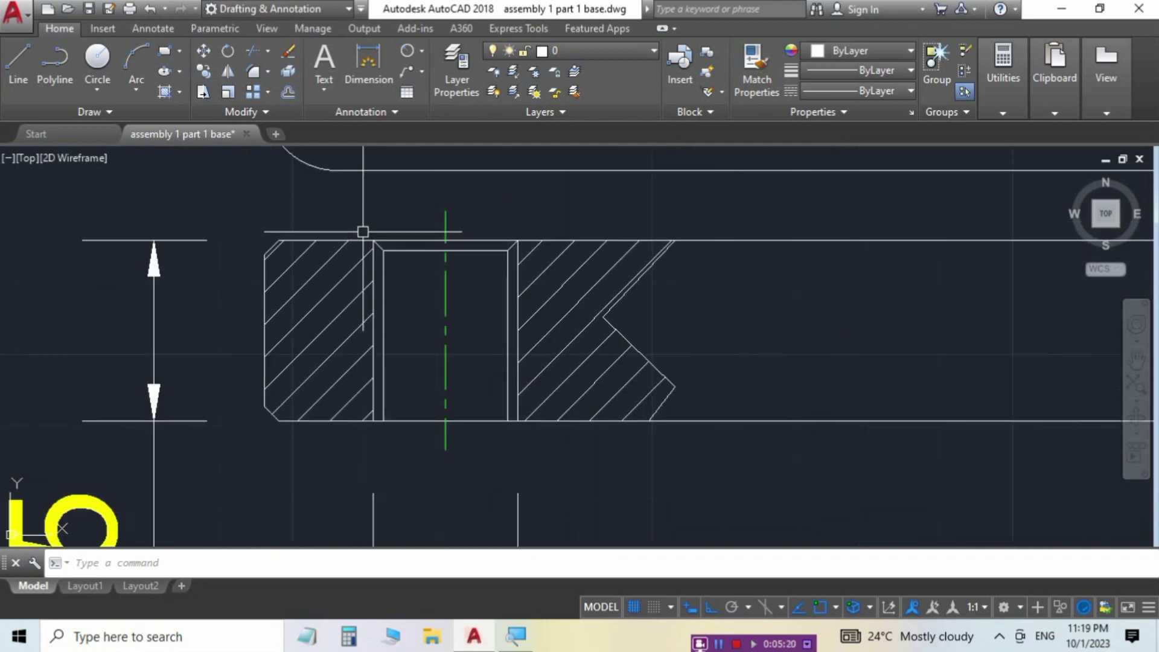
{"action": "mouse_move", "coordinate": [377, 286]}
{"action": "middle_mouse_down"}
{"action": "mouse_move", "coordinate": [311, 259]}
{"action": "mouse_move", "coordinate": [21, 228]}
{"action": "middle_mouse_up"}
{"action": "scroll", "coordinate": [440, 301], "scroll_direction": "down", "scroll_amount": 4}
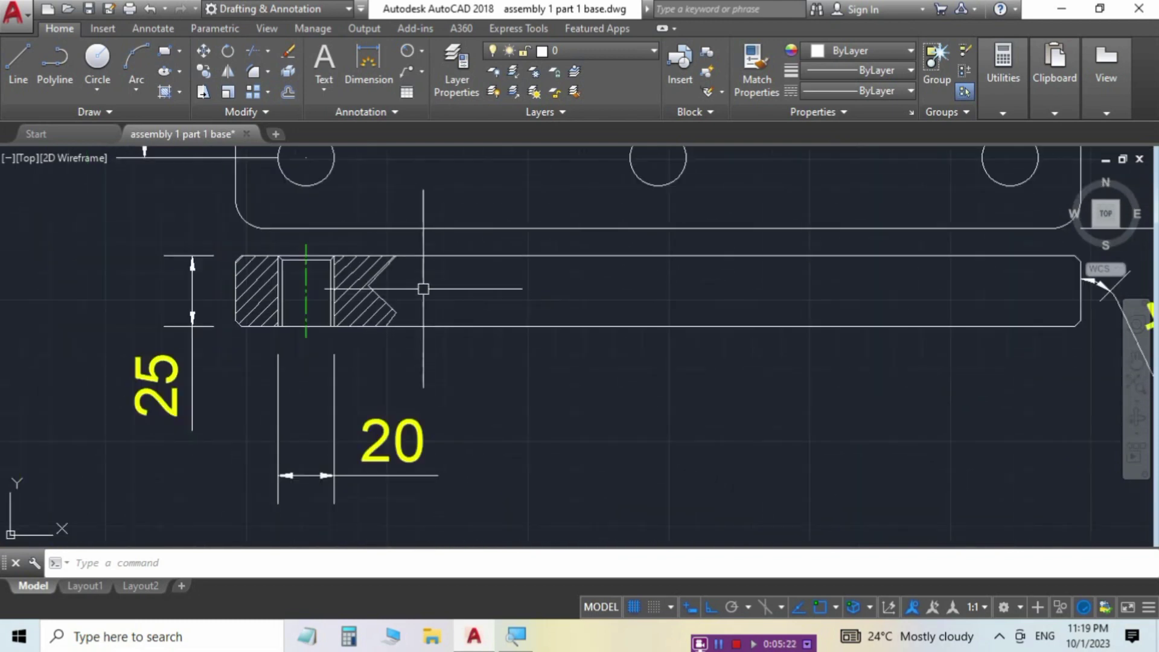
{"action": "middle_click_drag", "start_coordinate": [806, 345], "coordinate": [388, 332]}
{"action": "scroll", "coordinate": [631, 259], "scroll_direction": "up", "scroll_amount": 4}
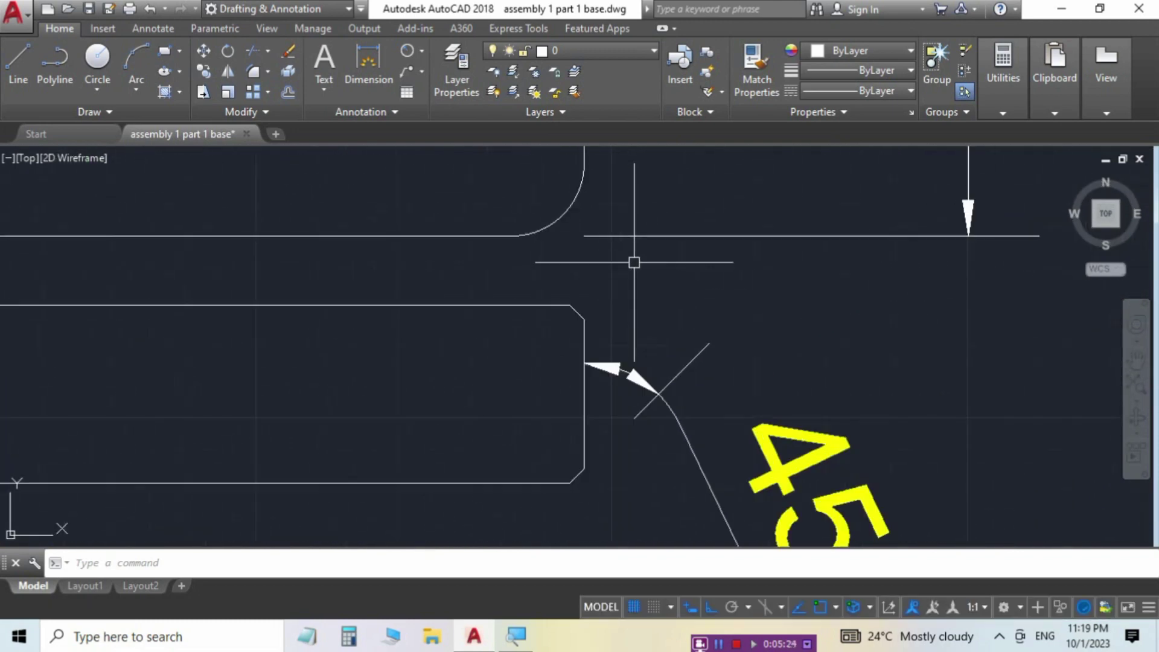
{"action": "scroll", "coordinate": [634, 262], "scroll_direction": "down", "scroll_amount": 5}
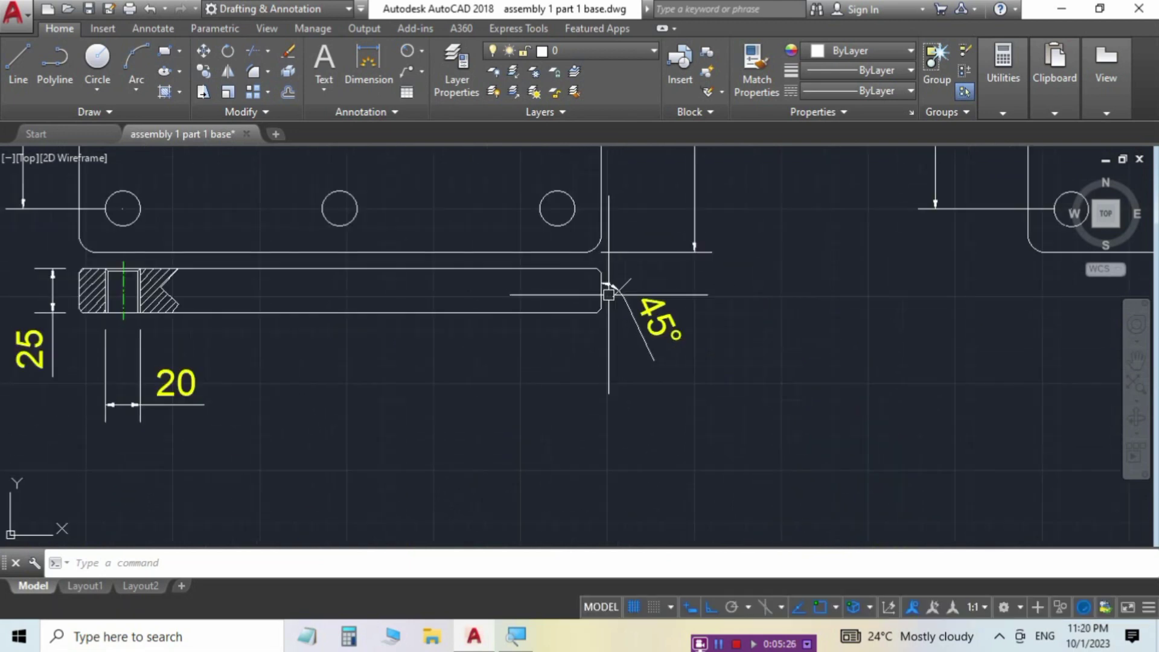
{"action": "middle_click_drag", "start_coordinate": [547, 373], "coordinate": [40, 510]}
{"action": "mouse_move", "coordinate": [834, 340]}
{"action": "middle_mouse_down"}
{"action": "mouse_move", "coordinate": [646, 367]}
{"action": "mouse_move", "coordinate": [531, 429]}
{"action": "mouse_move", "coordinate": [603, 417]}
{"action": "mouse_move", "coordinate": [614, 374]}
{"action": "middle_mouse_up"}
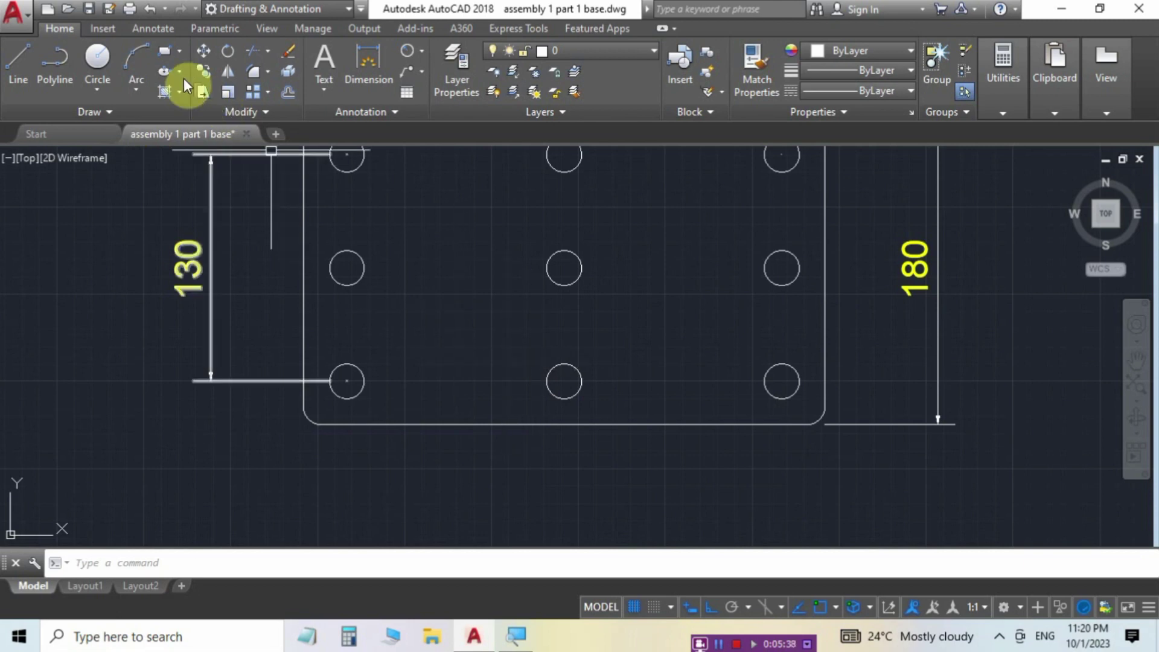
Step: Draw a 300-wide rectangle with 2 by 2 chamfered corners, starting just below the new plate and in line with its left edge
{"action": "left_click", "coordinate": [165, 51]}
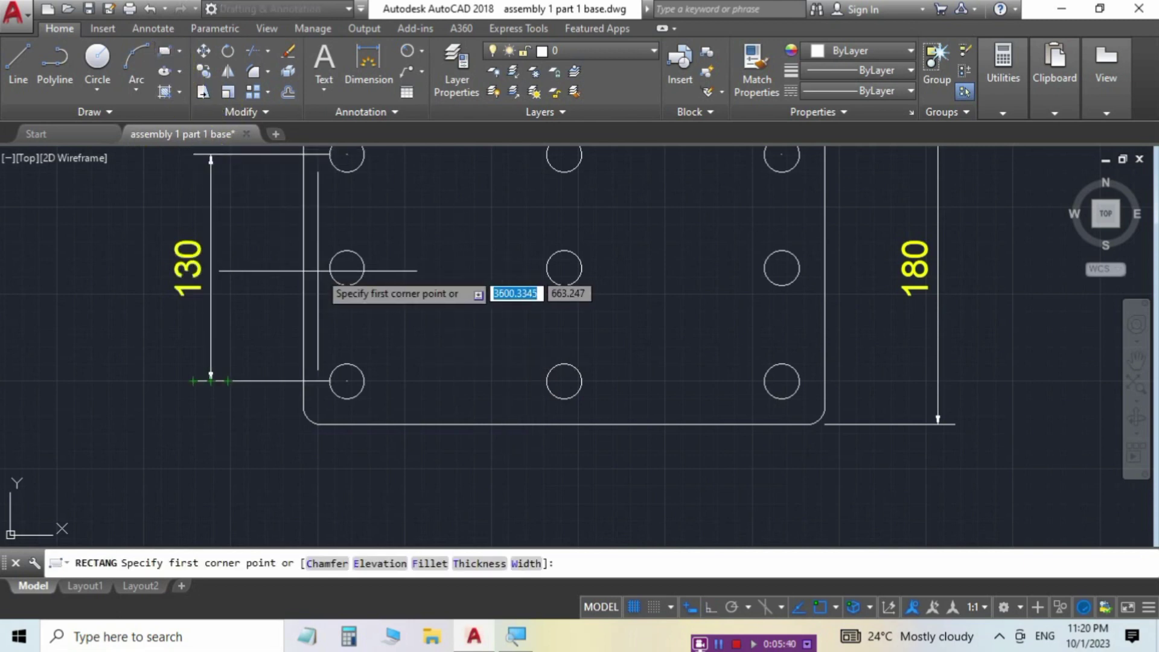
{"action": "key", "text": "Escape"}
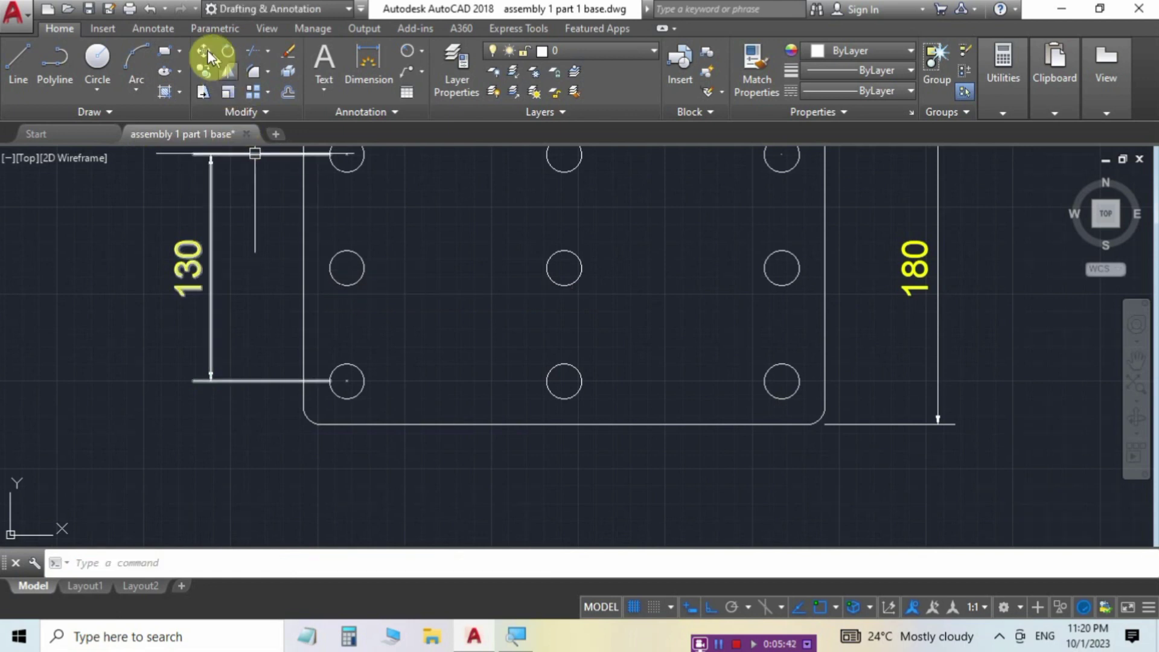
{"action": "left_click", "coordinate": [168, 49]}
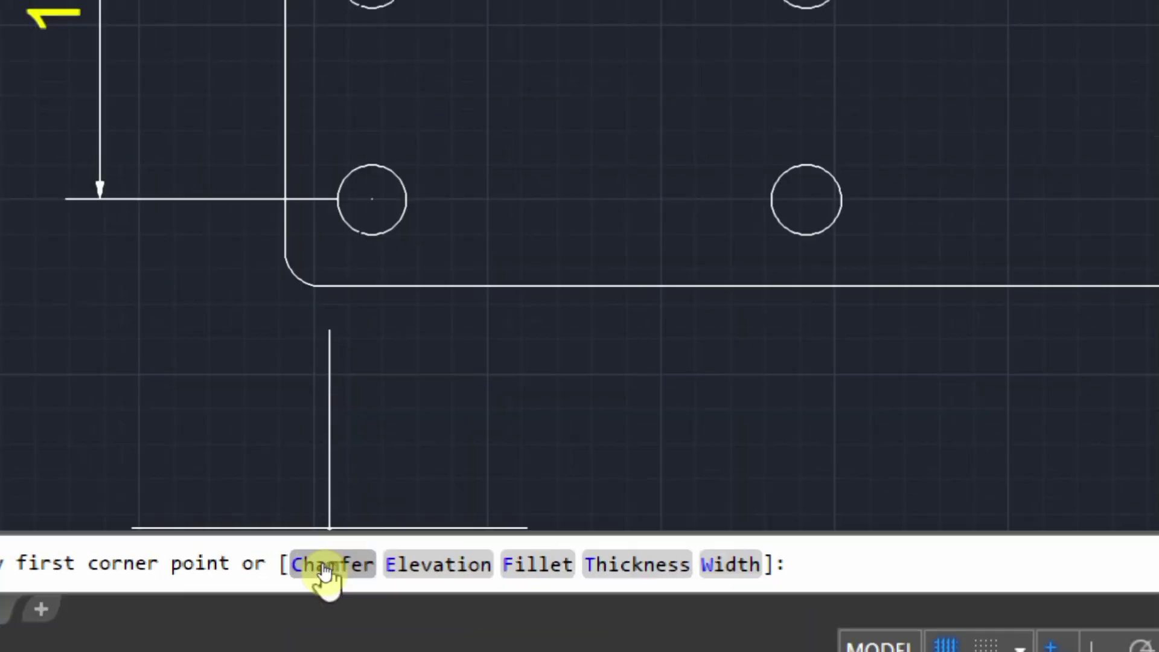
{"action": "left_click", "coordinate": [325, 567]}
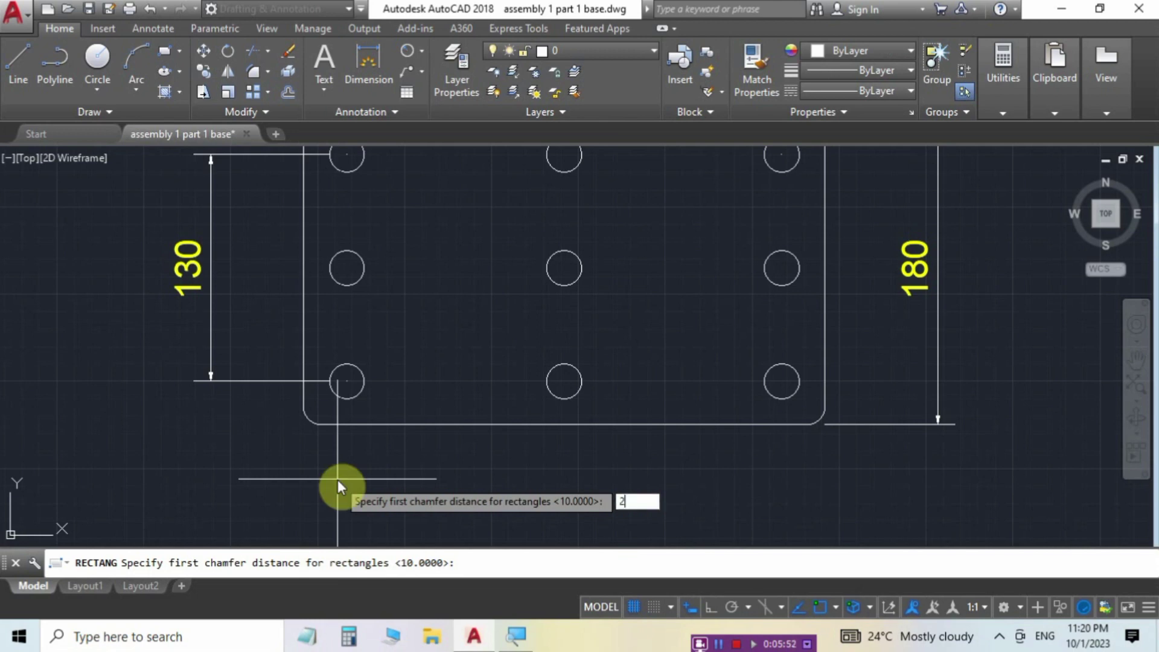
{"action": "type", "text": "2"}
{"action": "key", "text": "Return"}
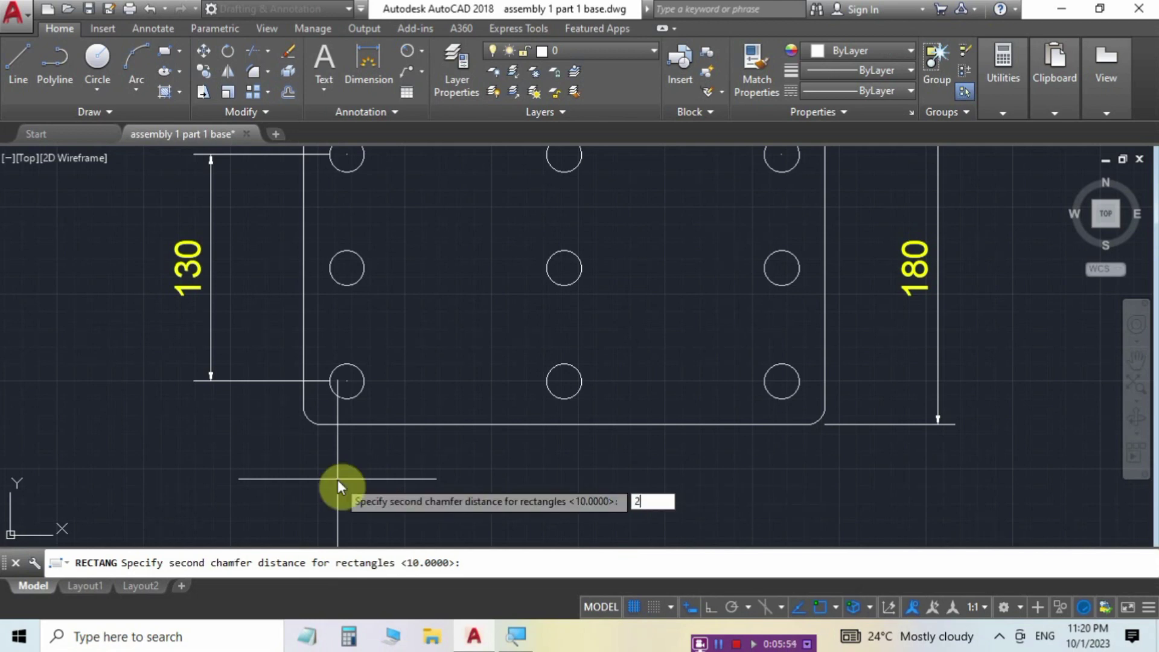
{"action": "type", "text": "2"}
{"action": "key", "text": "Return"}
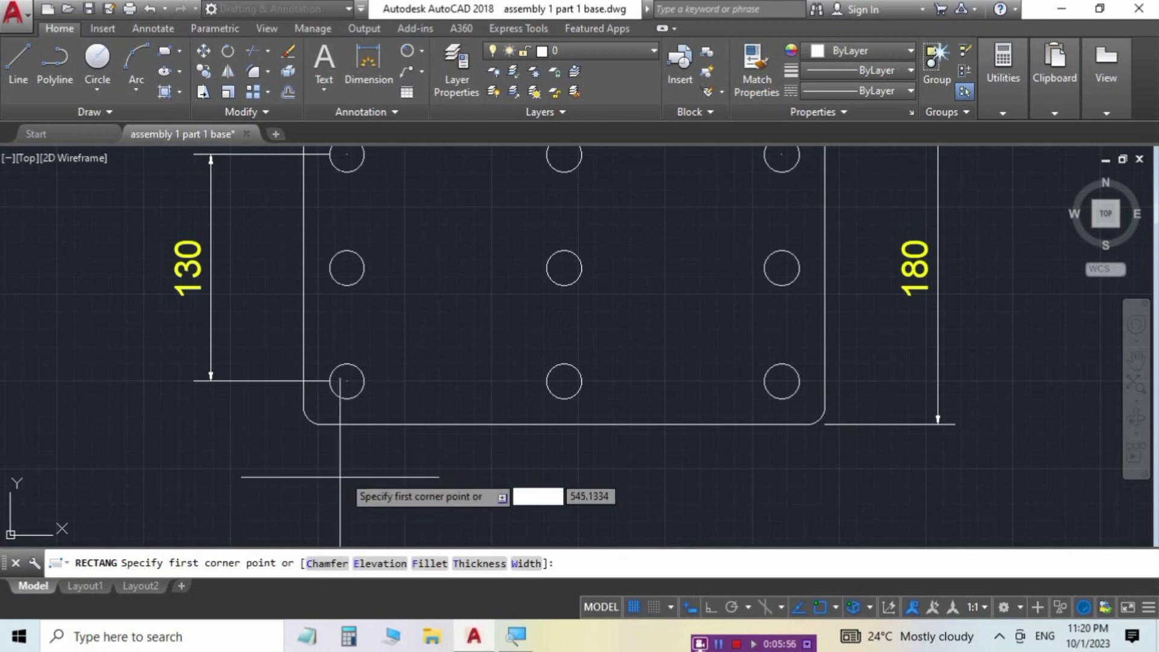
{"action": "left_click", "coordinate": [303, 461]}
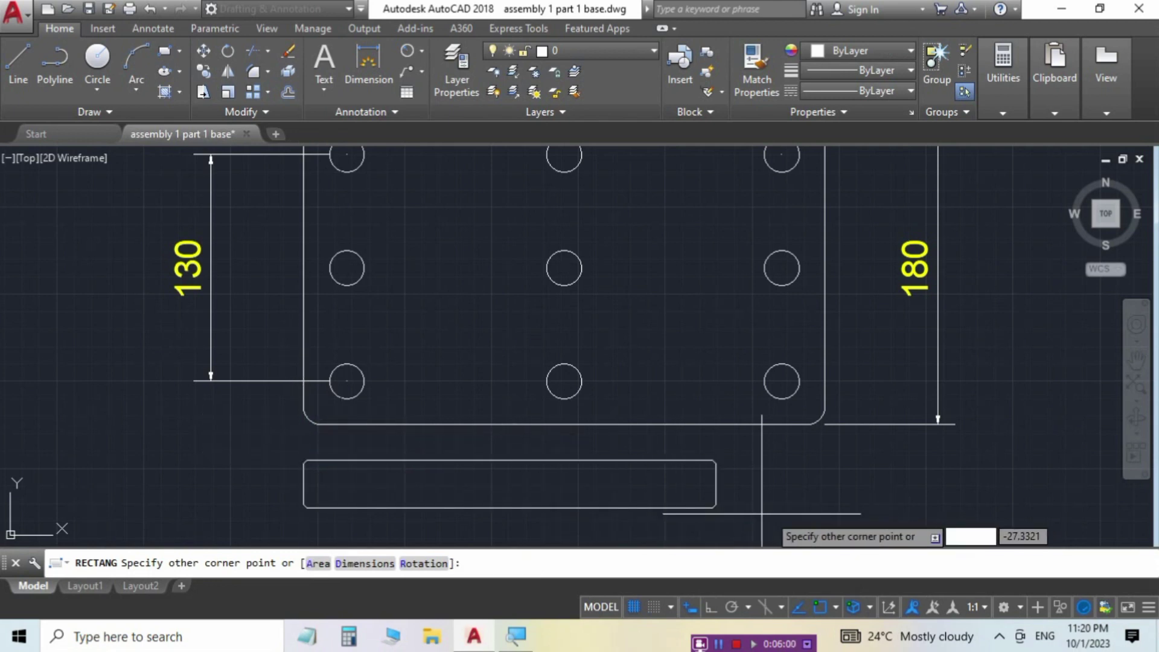
{"action": "type", "text": "300"}
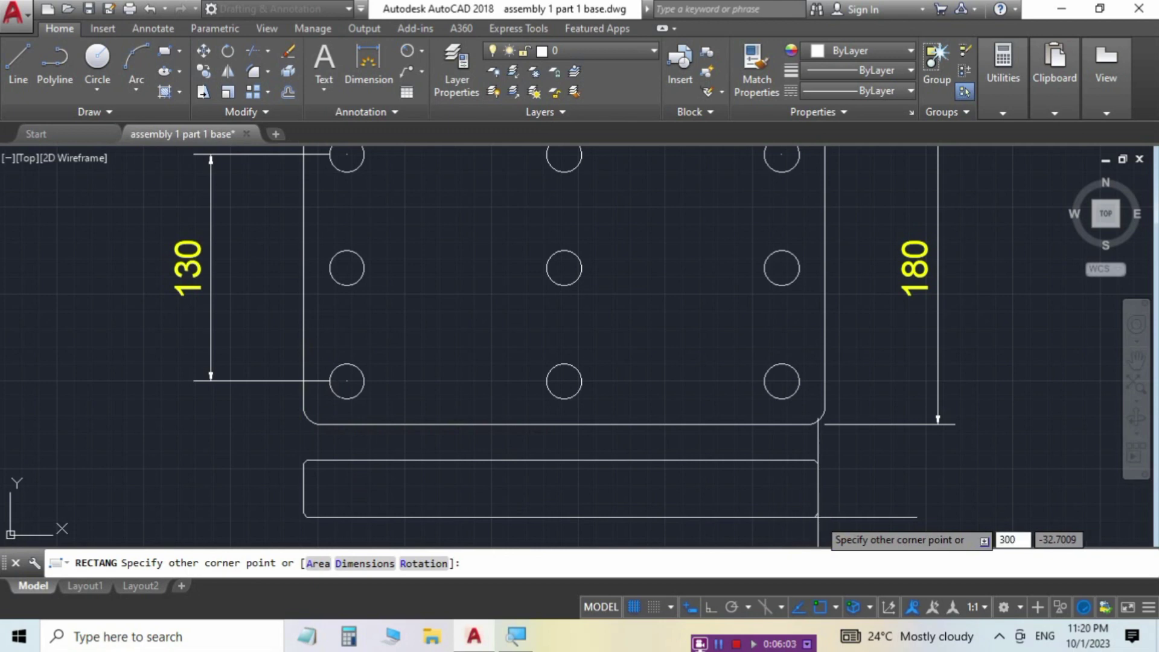
{"action": "key", "text": "Tab"}
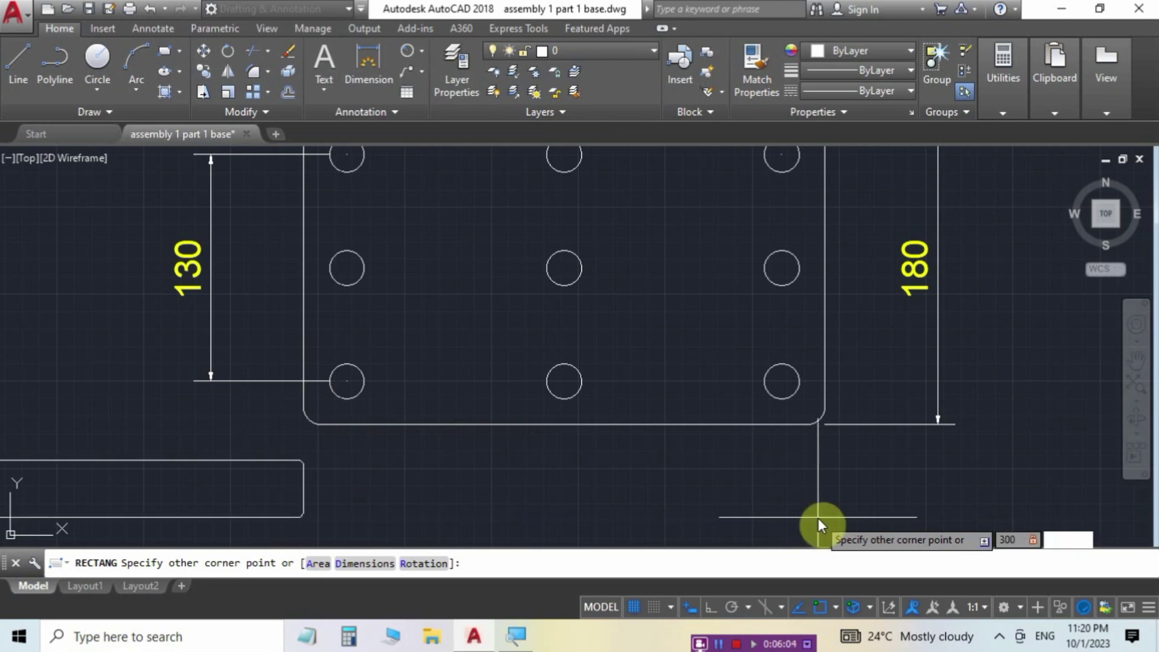
{"action": "key", "text": "Return"}
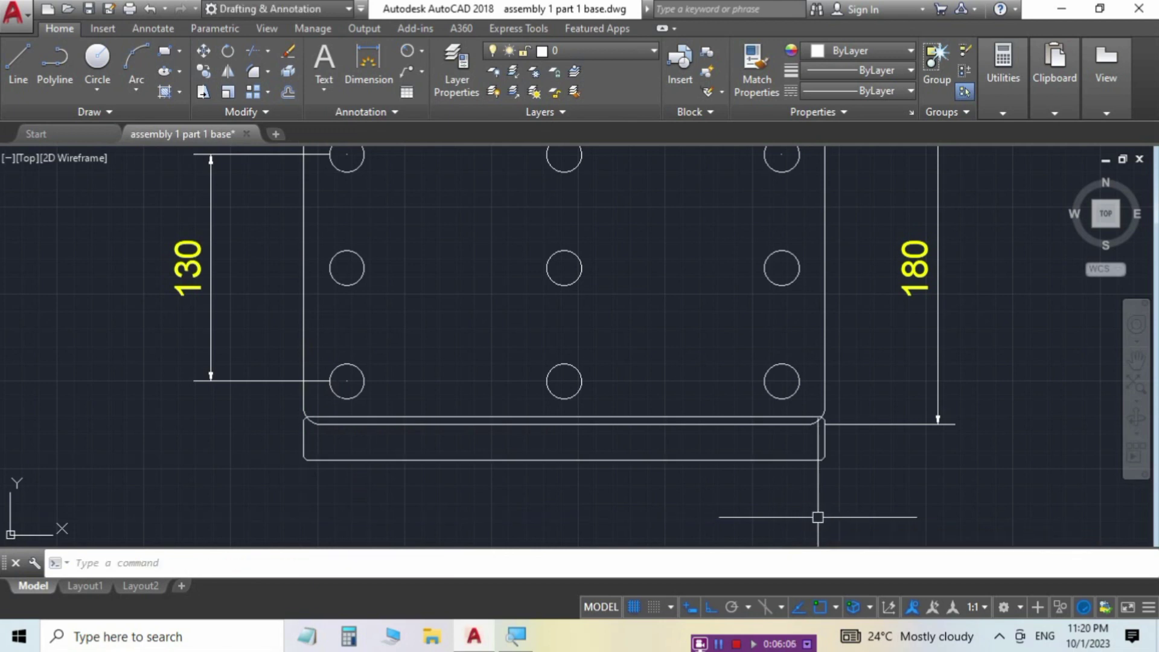
Step: Move the chamfered rectangle straight down by its own height so it sits clear below the new plate
{"action": "left_click", "coordinate": [698, 416]}
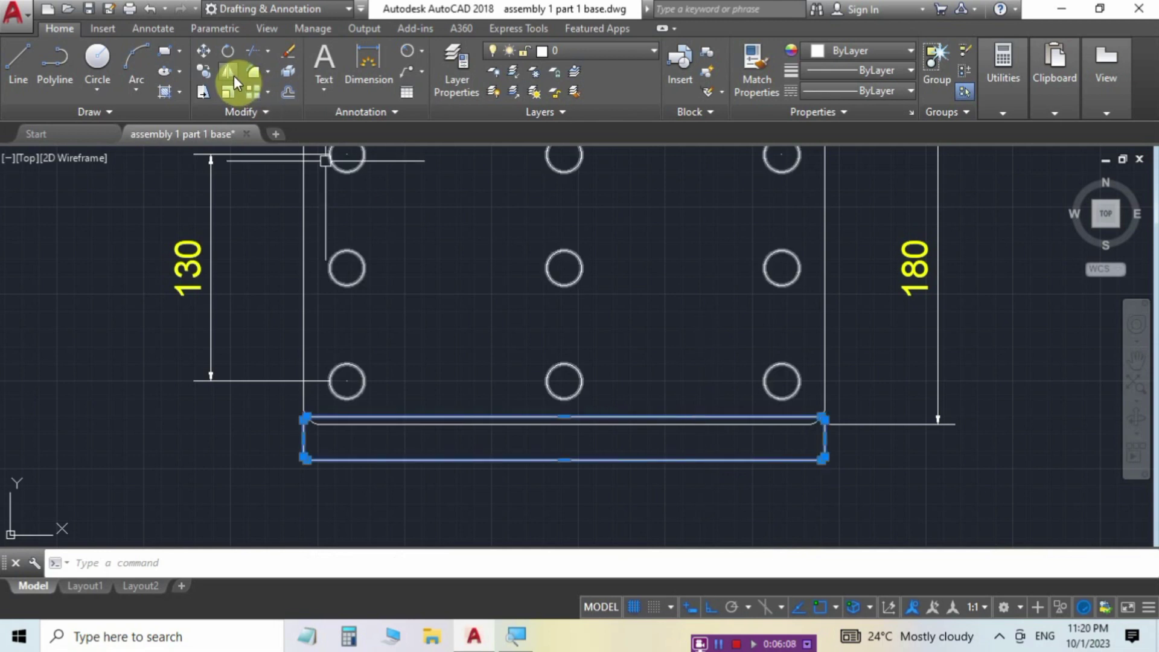
{"action": "left_click", "coordinate": [205, 51]}
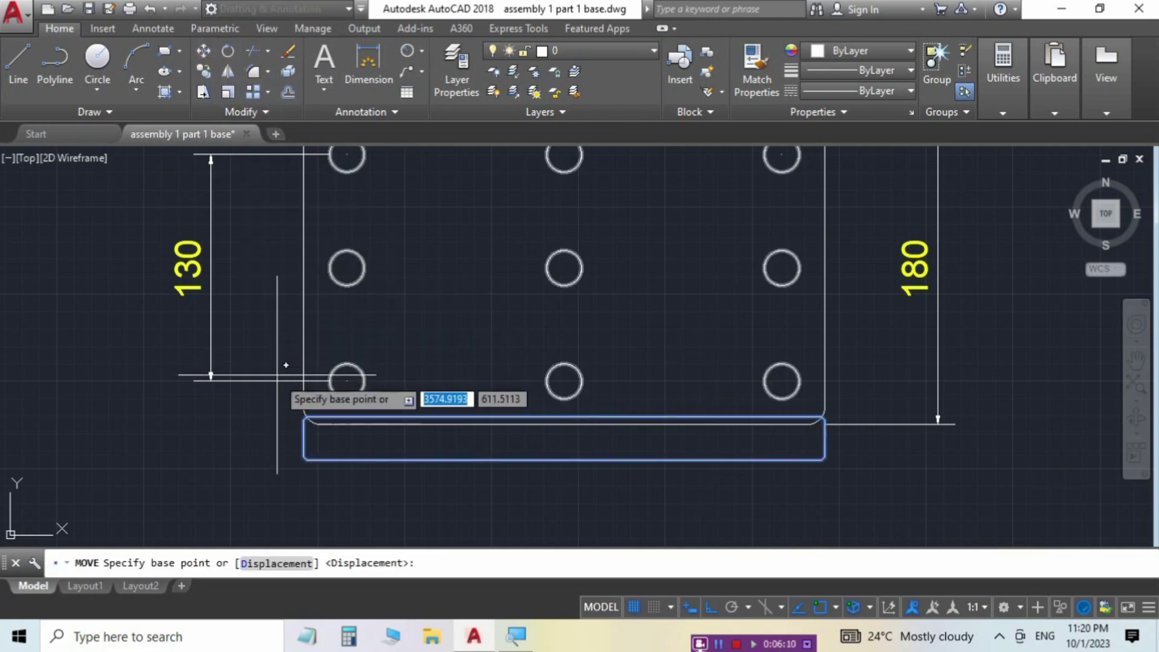
{"action": "left_click", "coordinate": [305, 415]}
{"action": "left_click", "coordinate": [305, 460]}
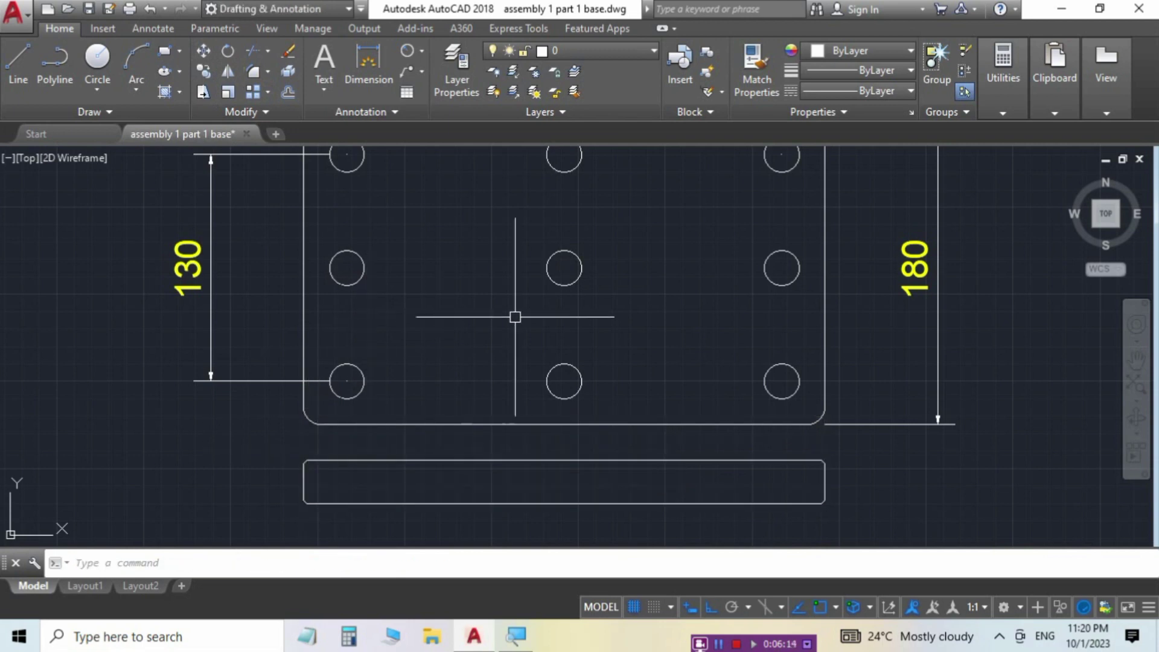
Step: Draw a vertical centre line across the chamfered rectangle, aligned with the plate's lower-left hole centre and extending past both long edges
{"action": "middle_click_drag", "start_coordinate": [871, 419], "coordinate": [854, 368]}
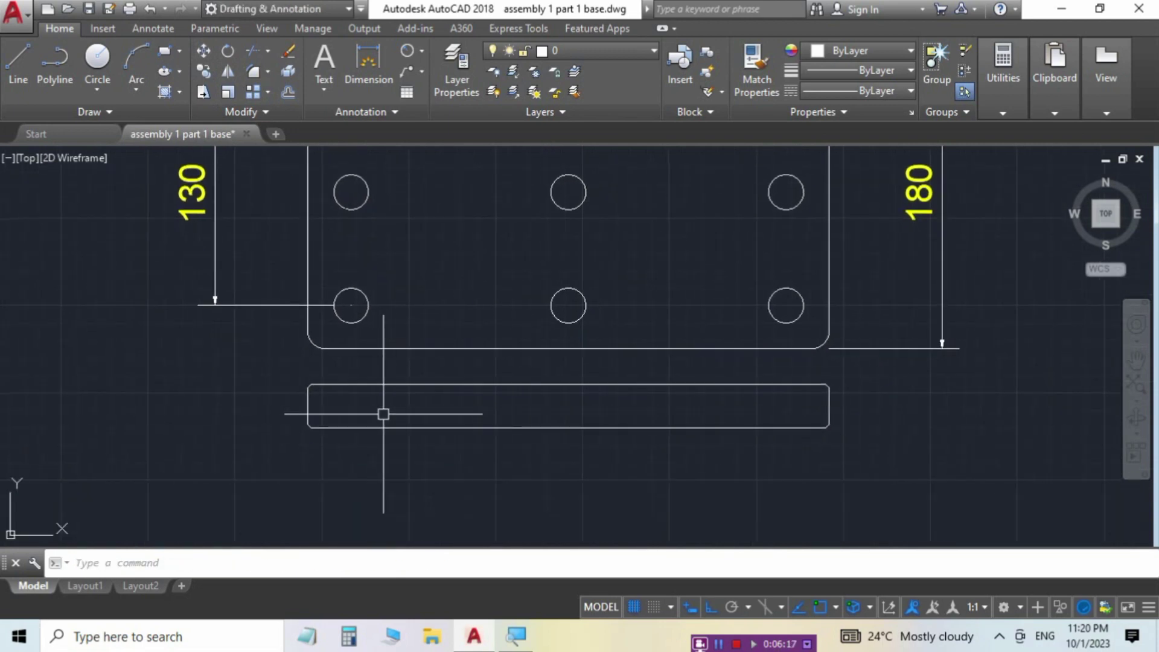
{"action": "scroll", "coordinate": [274, 447], "scroll_direction": "up", "scroll_amount": 5}
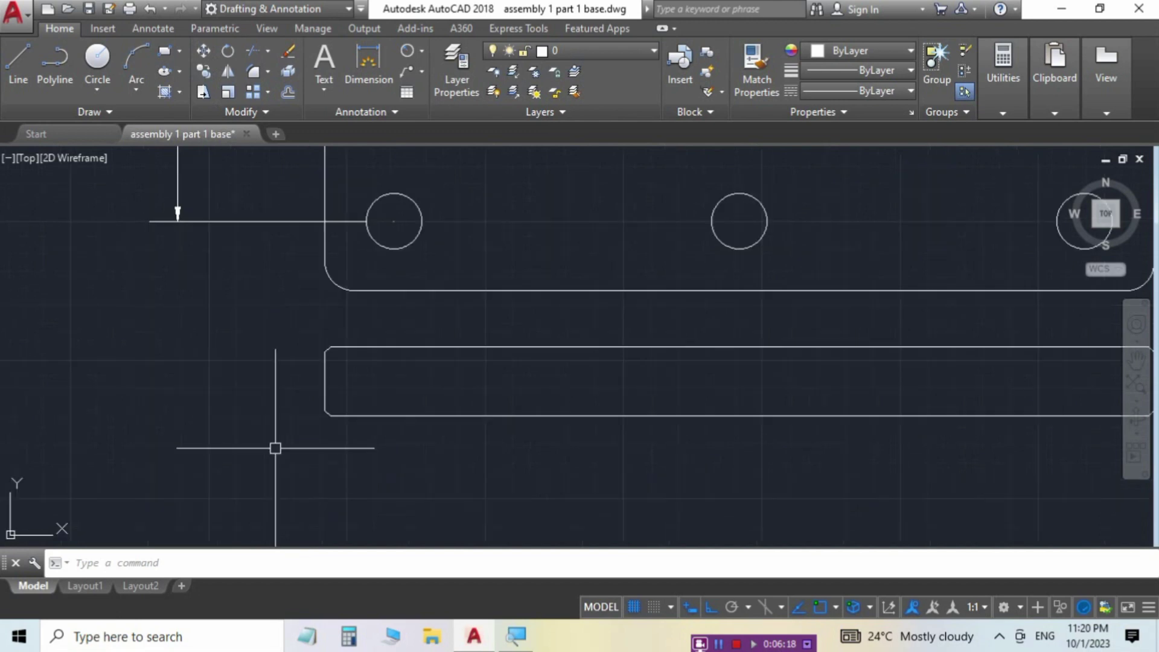
{"action": "middle_click_drag", "start_coordinate": [326, 450], "coordinate": [104, 481]}
{"action": "scroll", "coordinate": [94, 344], "scroll_direction": "up", "scroll_amount": 5}
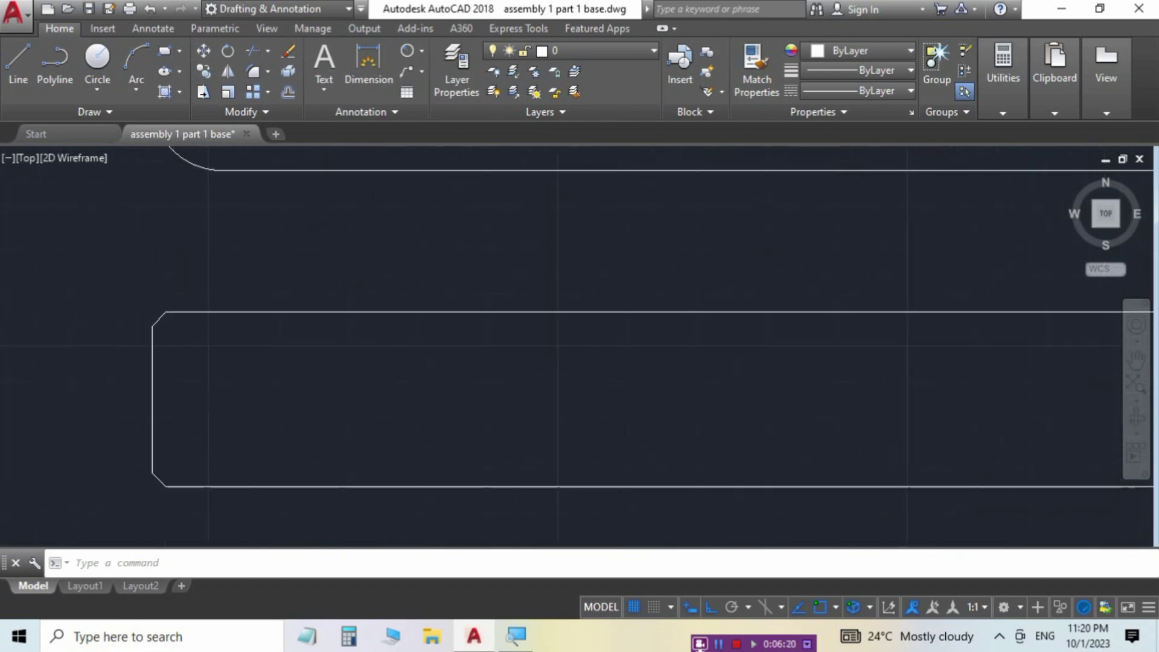
{"action": "scroll", "coordinate": [217, 311], "scroll_direction": "down", "scroll_amount": 6}
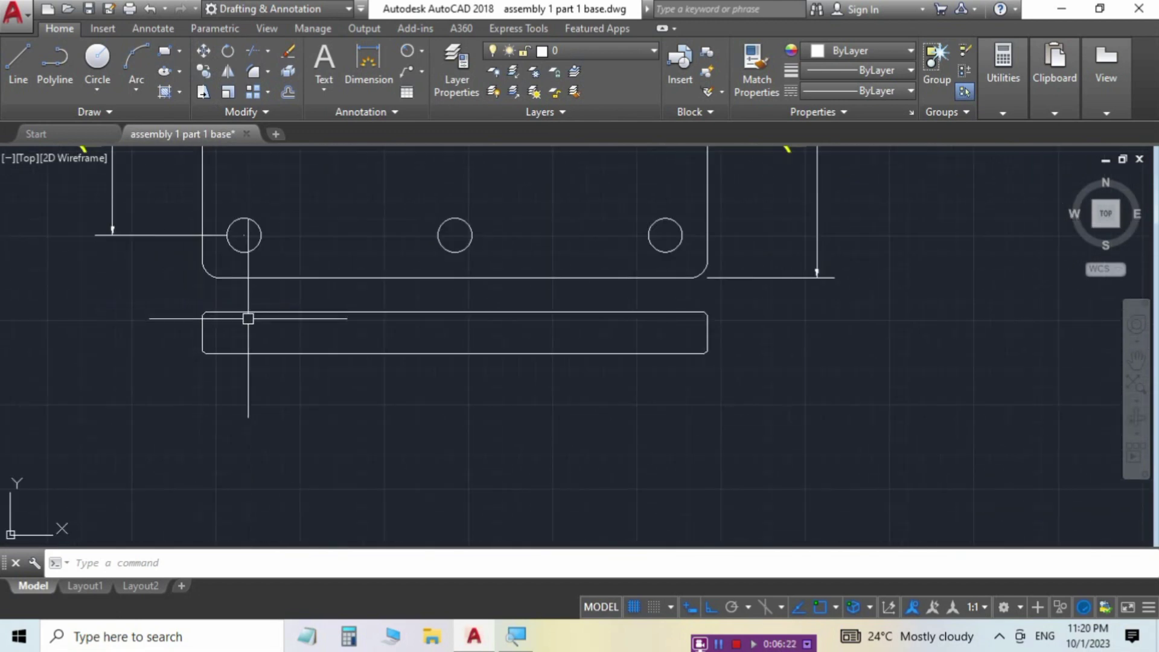
{"action": "middle_click_drag", "start_coordinate": [246, 318], "coordinate": [356, 382]}
{"action": "scroll", "coordinate": [324, 332], "scroll_direction": "up", "scroll_amount": 2}
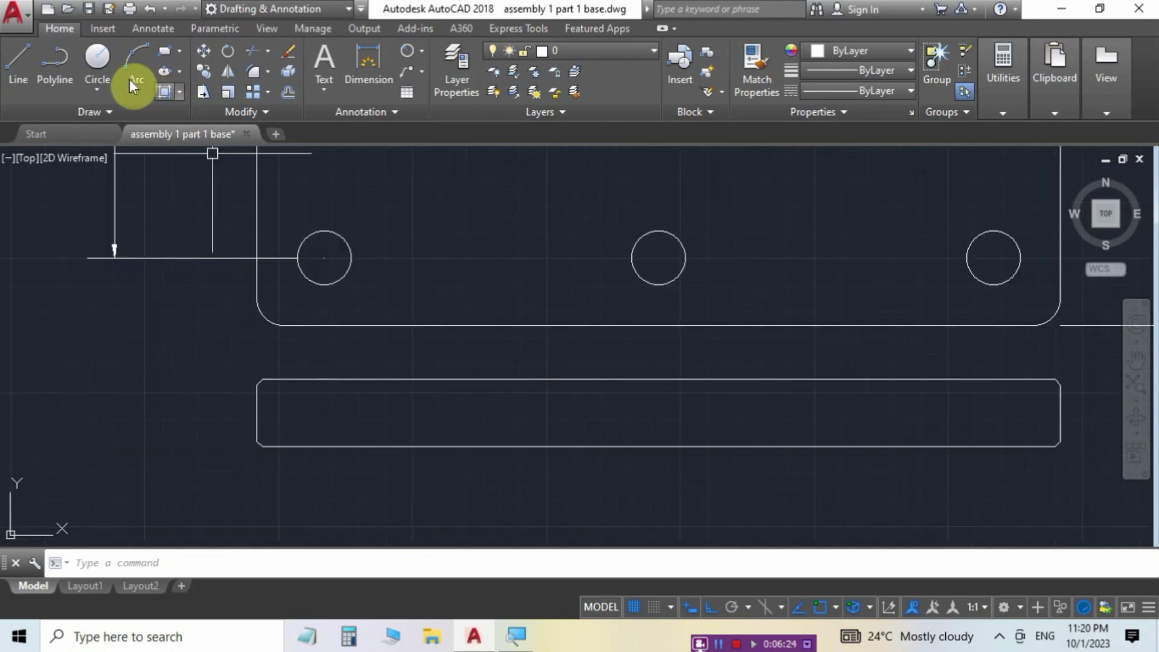
{"action": "left_click", "coordinate": [22, 60]}
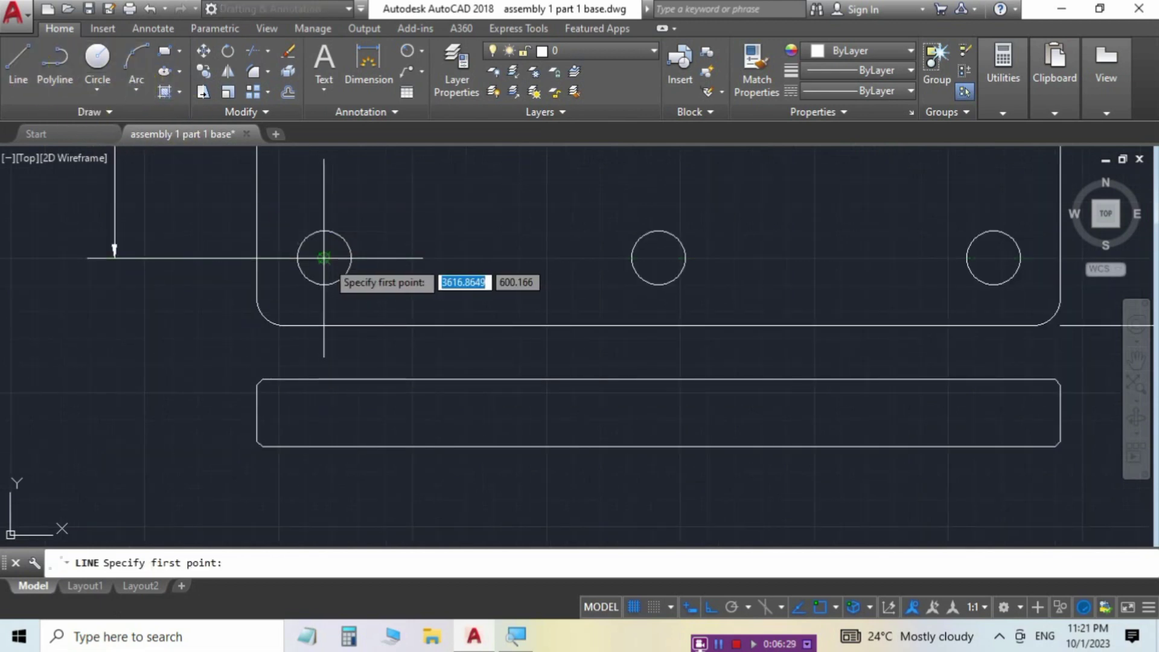
{"action": "left_click", "coordinate": [327, 355]}
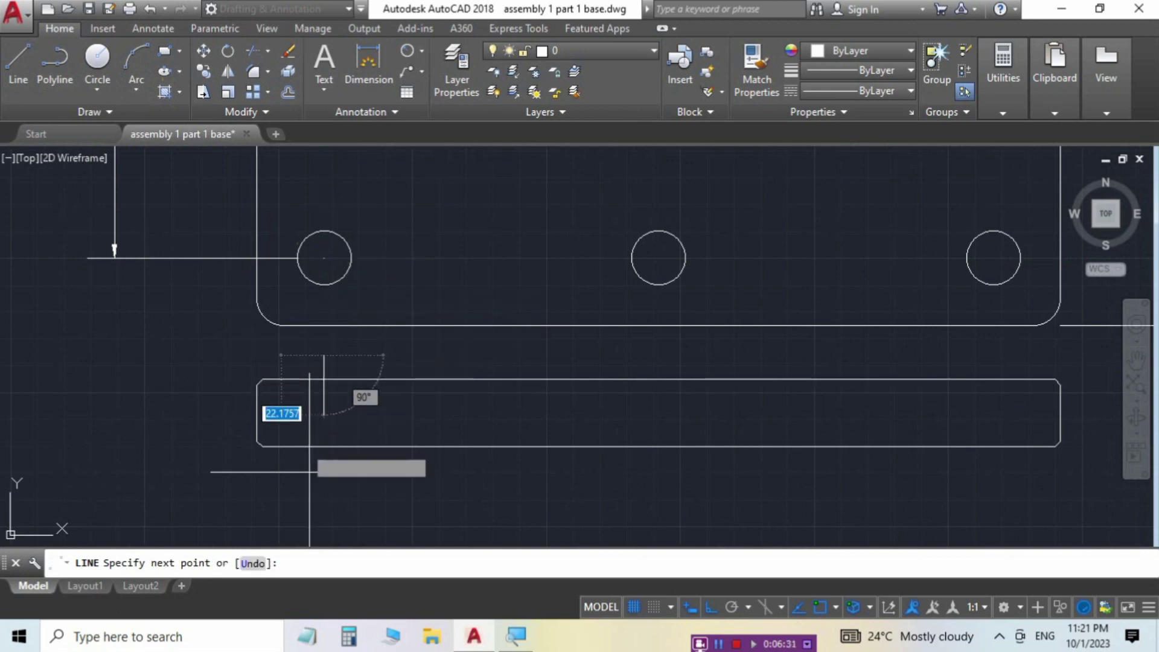
{"action": "left_click", "coordinate": [324, 481]}
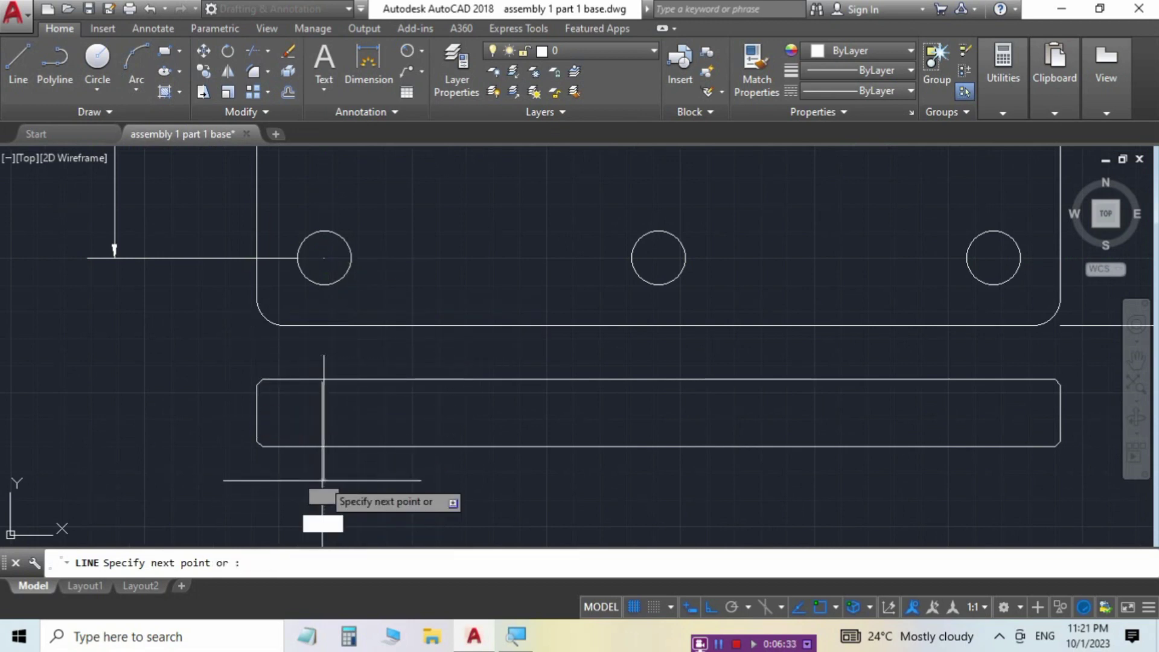
{"action": "key", "text": "Return"}
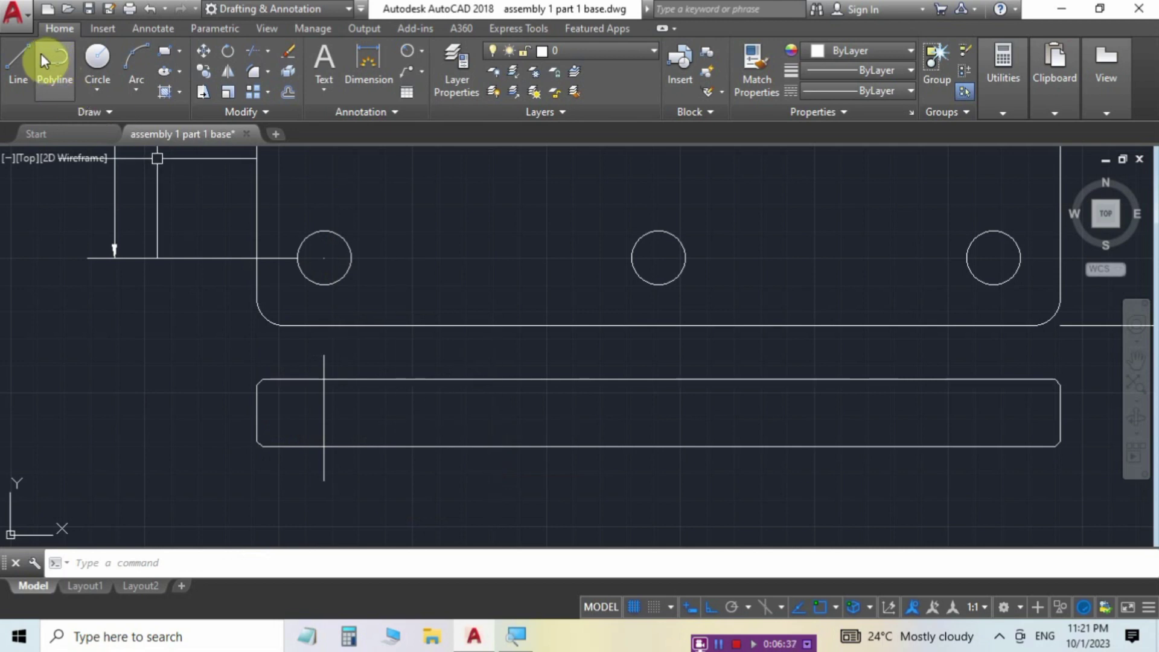
Step: Offset the vertical centre line by 10 to both sides to form the hole's edges in the side view
{"action": "left_click", "coordinate": [287, 93]}
{"action": "type", "text": "10"}
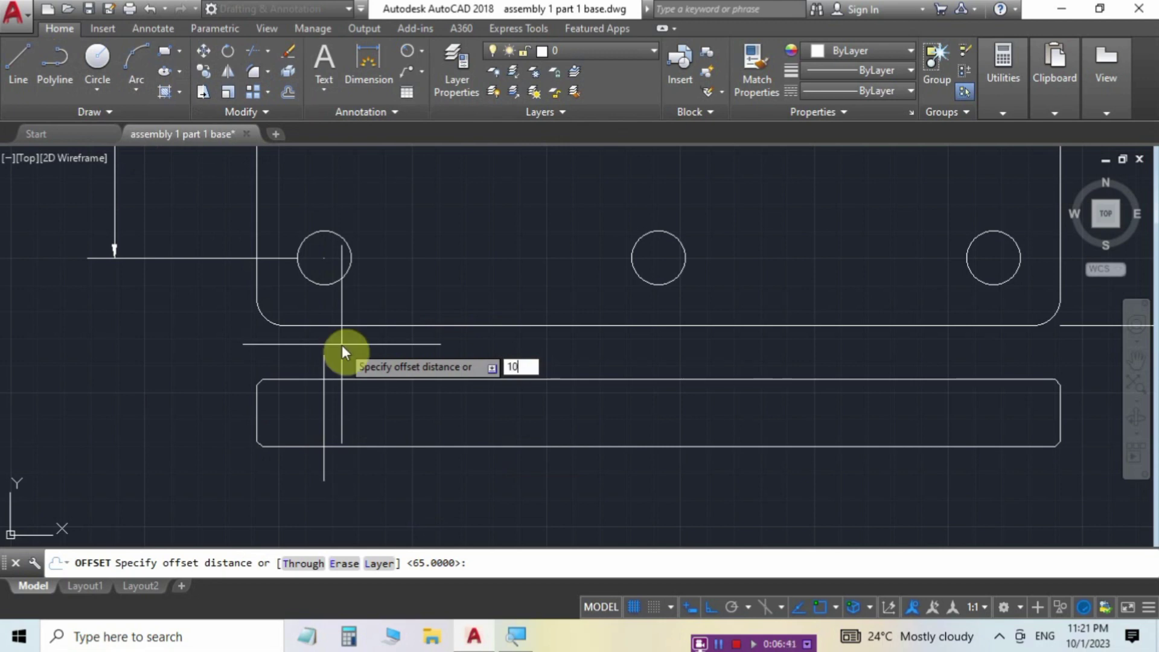
{"action": "key", "text": "Return"}
{"action": "left_click", "coordinate": [325, 411]}
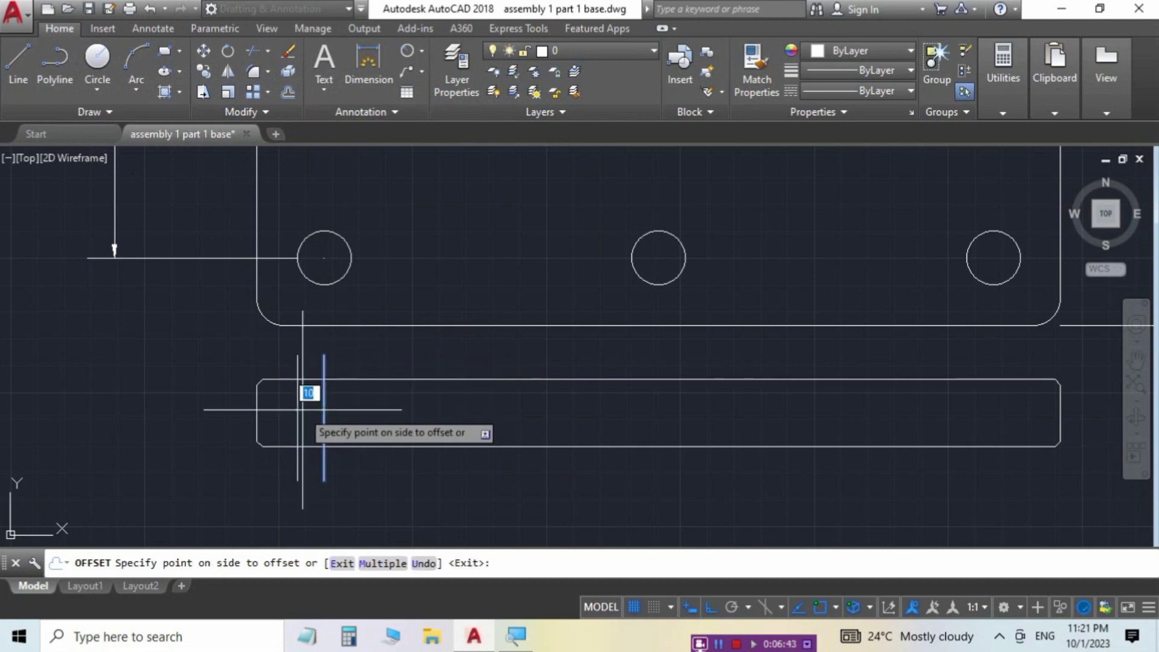
{"action": "left_click", "coordinate": [303, 402]}
{"action": "key", "text": "Return"}
{"action": "key", "text": "Return"}
{"action": "key", "text": "Return"}
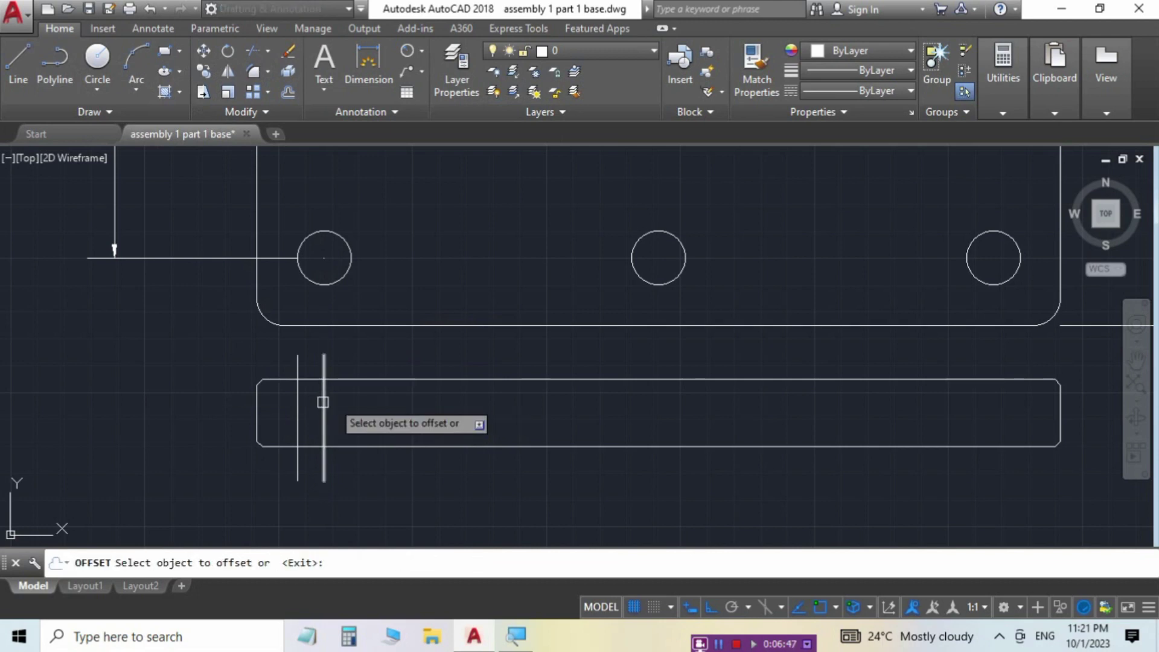
{"action": "left_click", "coordinate": [324, 402]}
{"action": "left_click", "coordinate": [362, 399]}
{"action": "key", "text": "Return"}
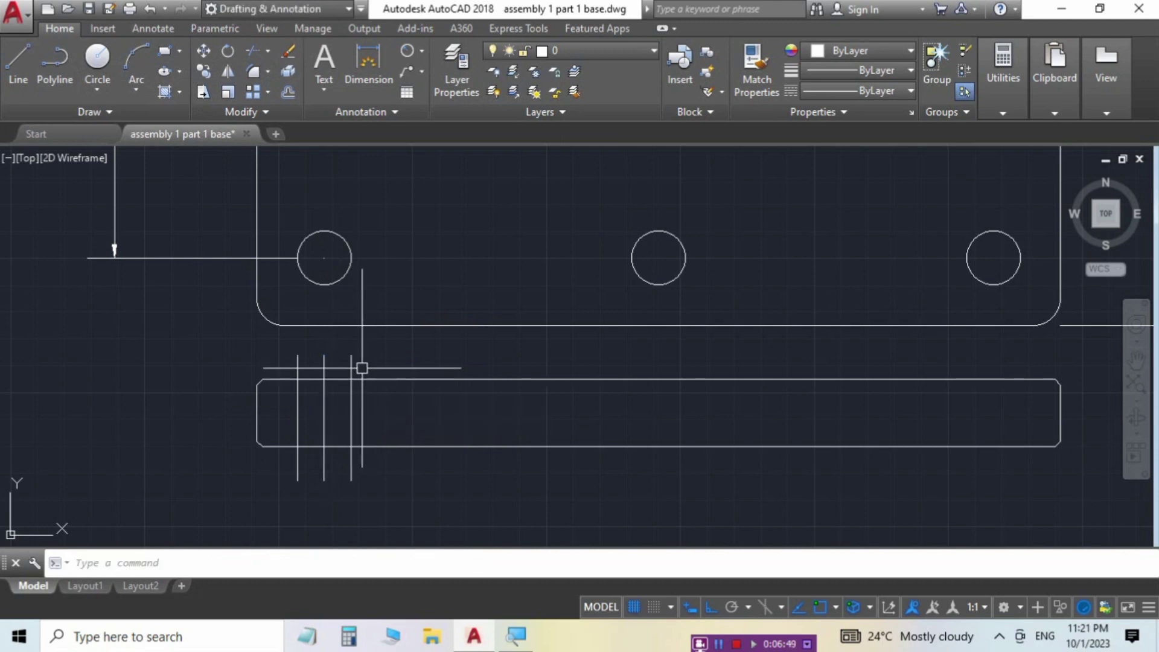
Step: Trim the two offset hole lines so they end at the chamfered rectangle's upper and lower edges
{"action": "type", "text": "r"}
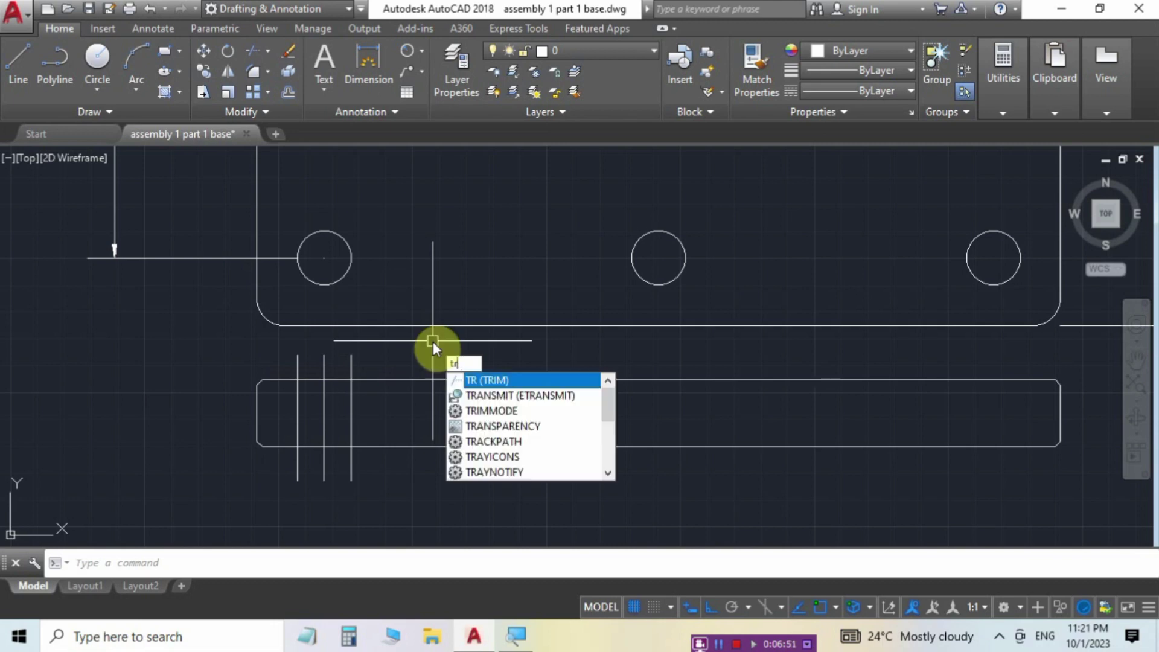
{"action": "key", "text": "Return"}
{"action": "key", "text": "Return"}
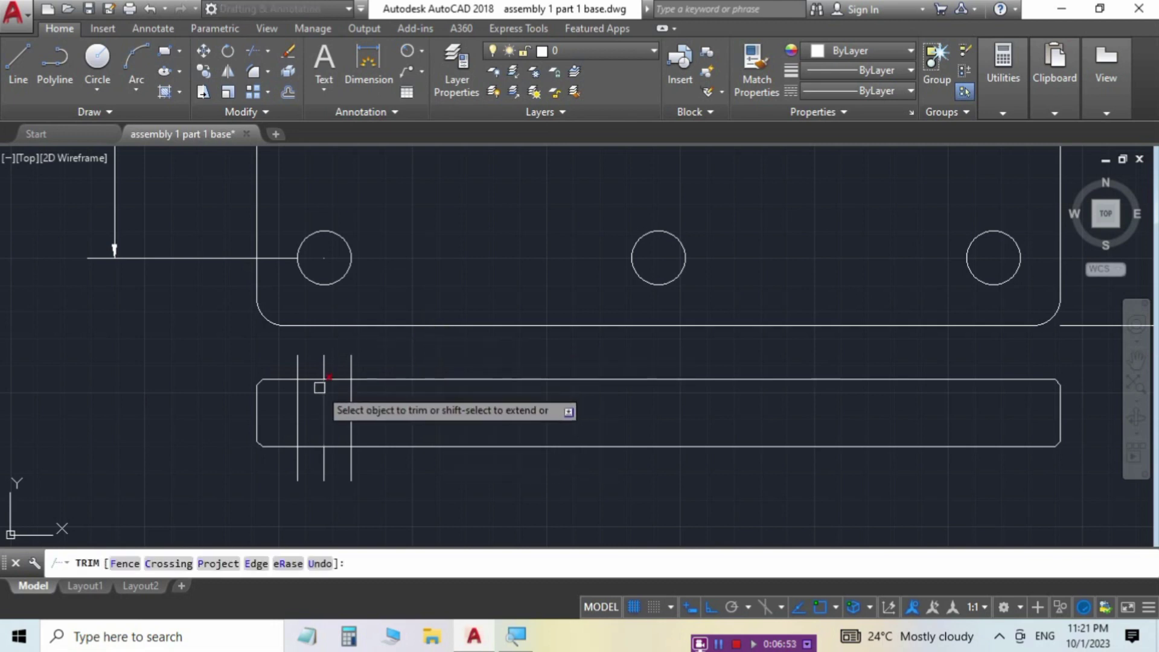
{"action": "left_click", "coordinate": [350, 365]}
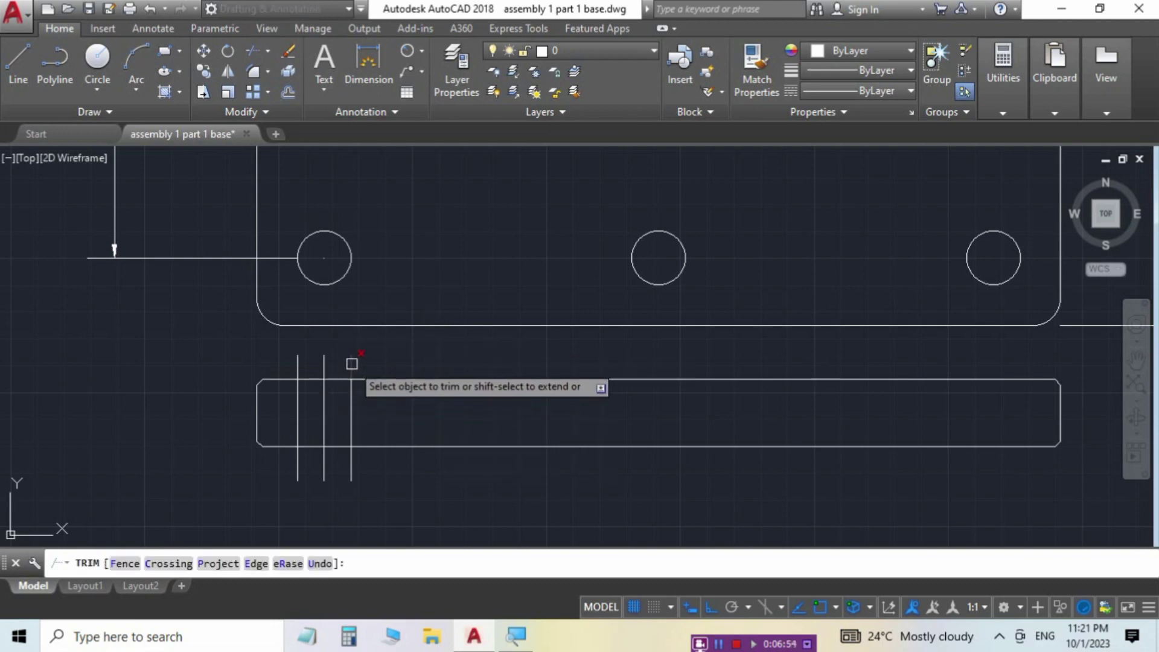
{"action": "left_click", "coordinate": [298, 364]}
{"action": "left_click", "coordinate": [298, 465]}
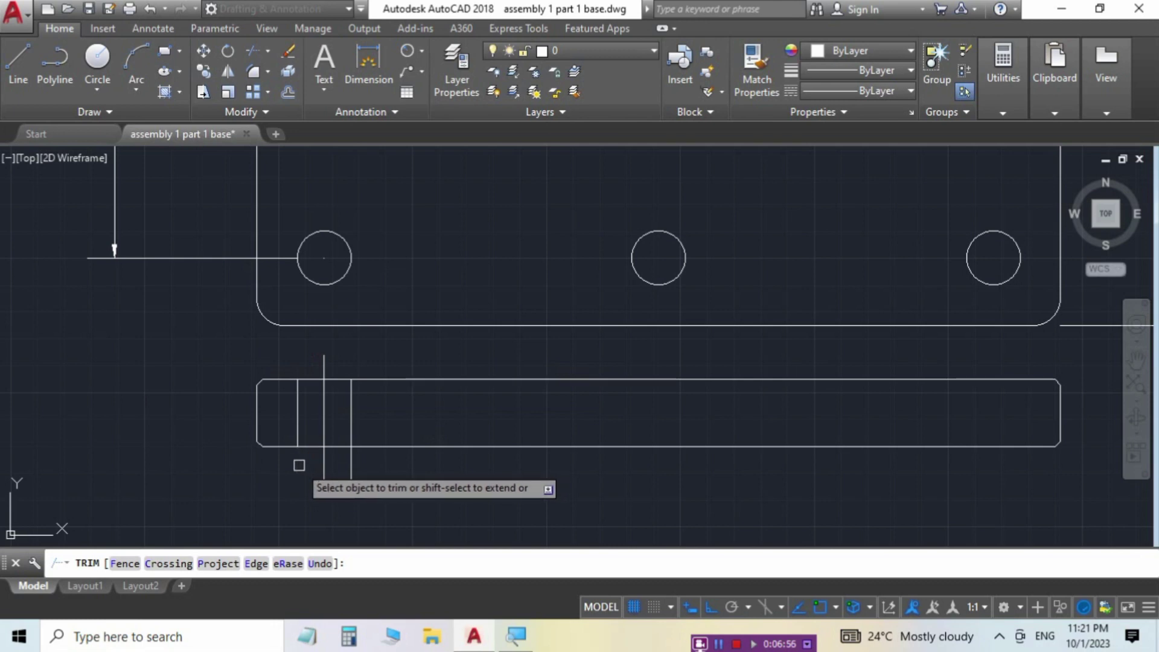
{"action": "left_click", "coordinate": [351, 465]}
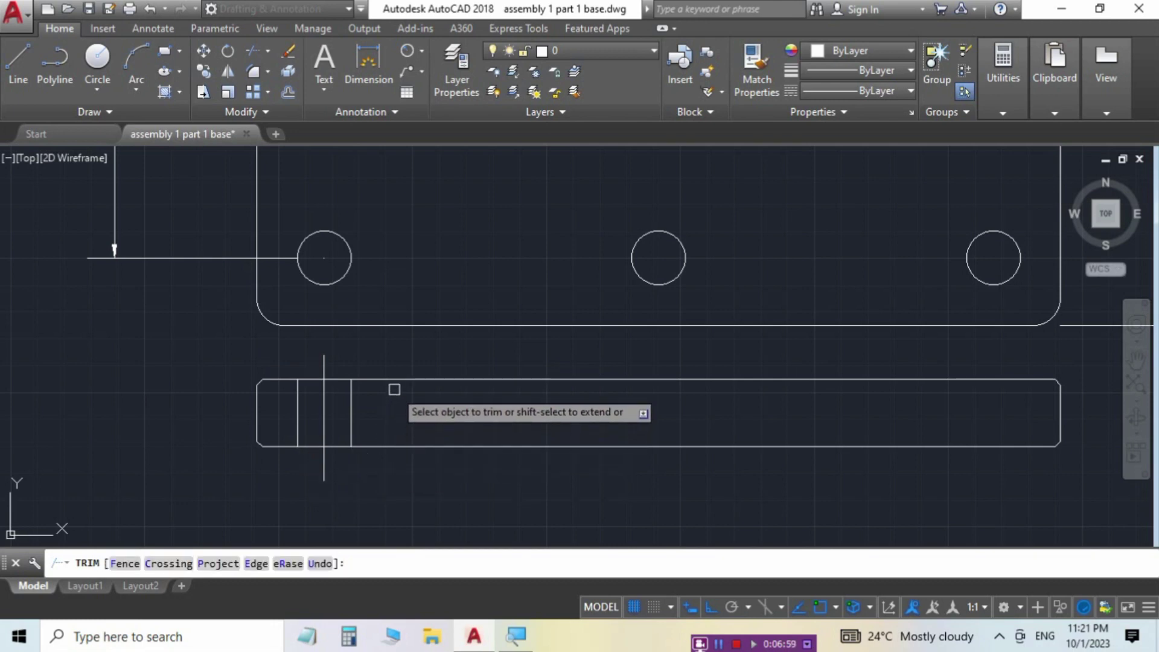
{"action": "key", "text": "Return"}
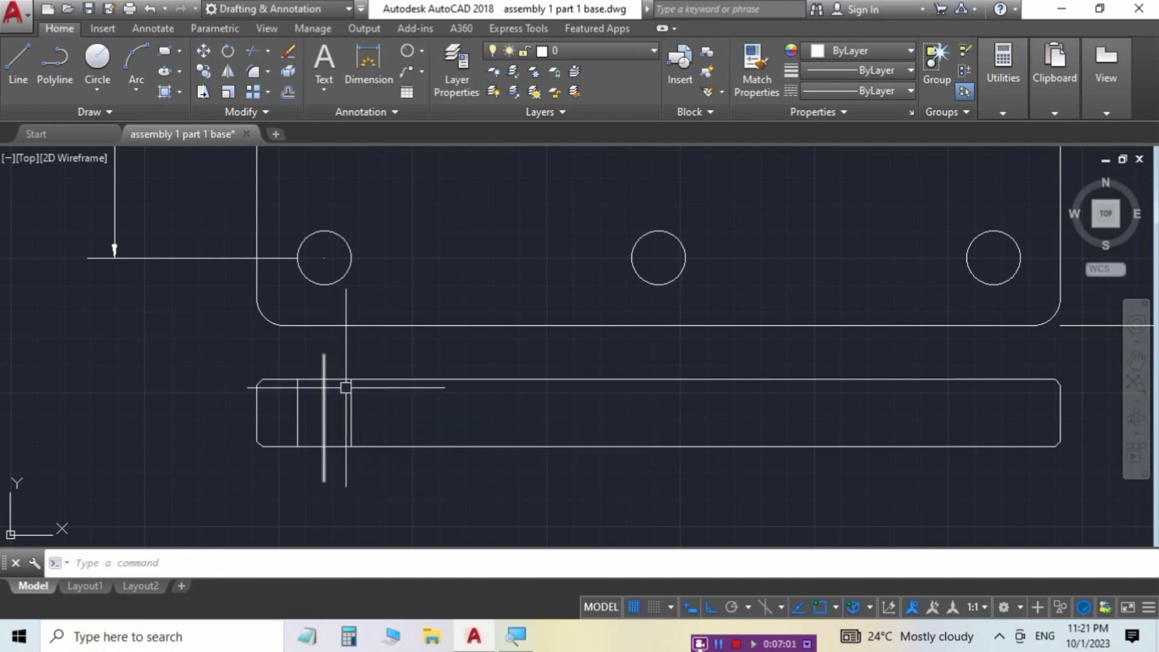
Step: With Ortho off, draw a 2-long line at 45° downward into the hole from the upper end of its left edge
{"action": "scroll", "coordinate": [313, 375], "scroll_direction": "up", "scroll_amount": 4}
{"action": "scroll", "coordinate": [315, 378], "scroll_direction": "down", "scroll_amount": 6}
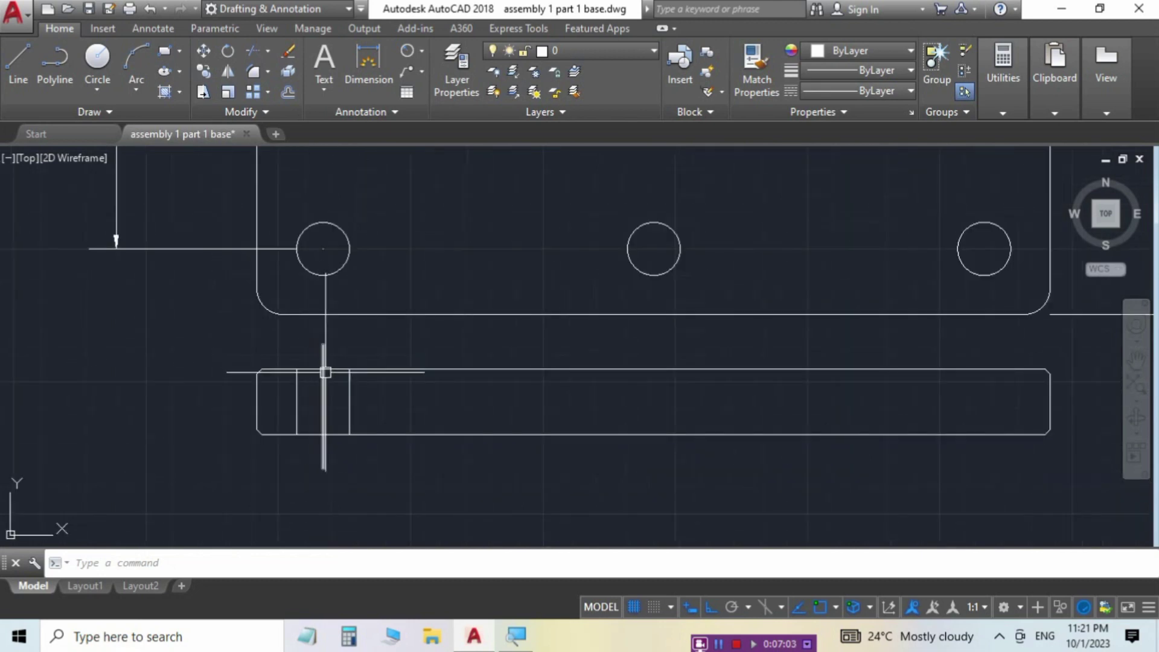
{"action": "scroll", "coordinate": [323, 375], "scroll_direction": "up", "scroll_amount": 8}
{"action": "middle_click_drag", "start_coordinate": [326, 370], "coordinate": [334, 233]}
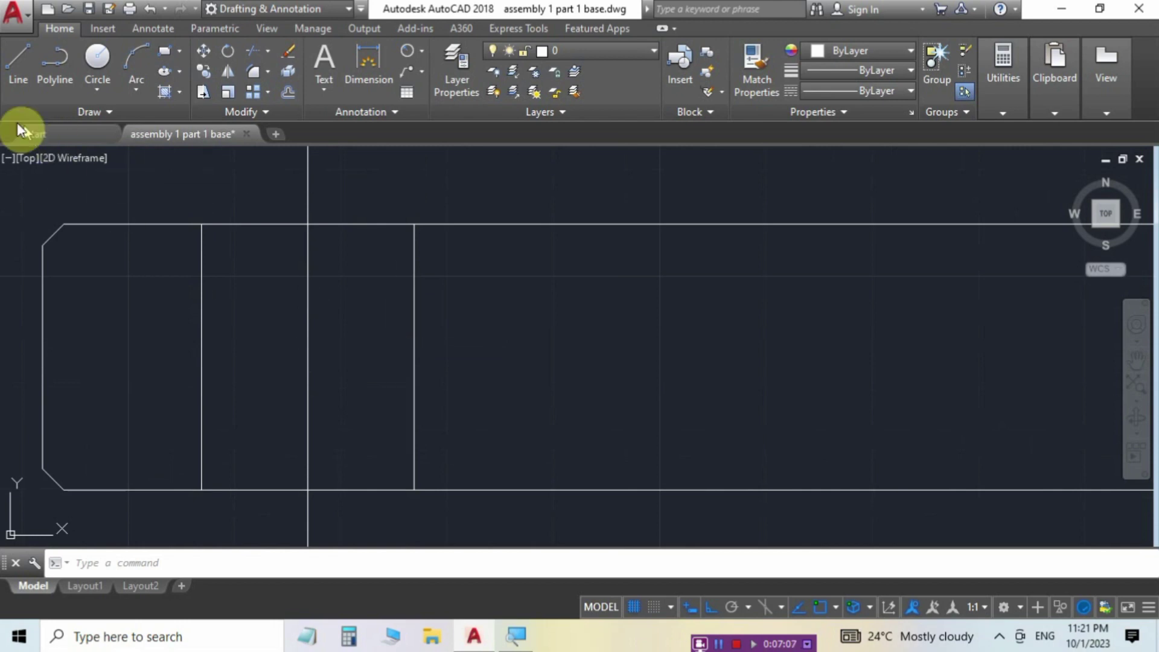
{"action": "left_click", "coordinate": [11, 60]}
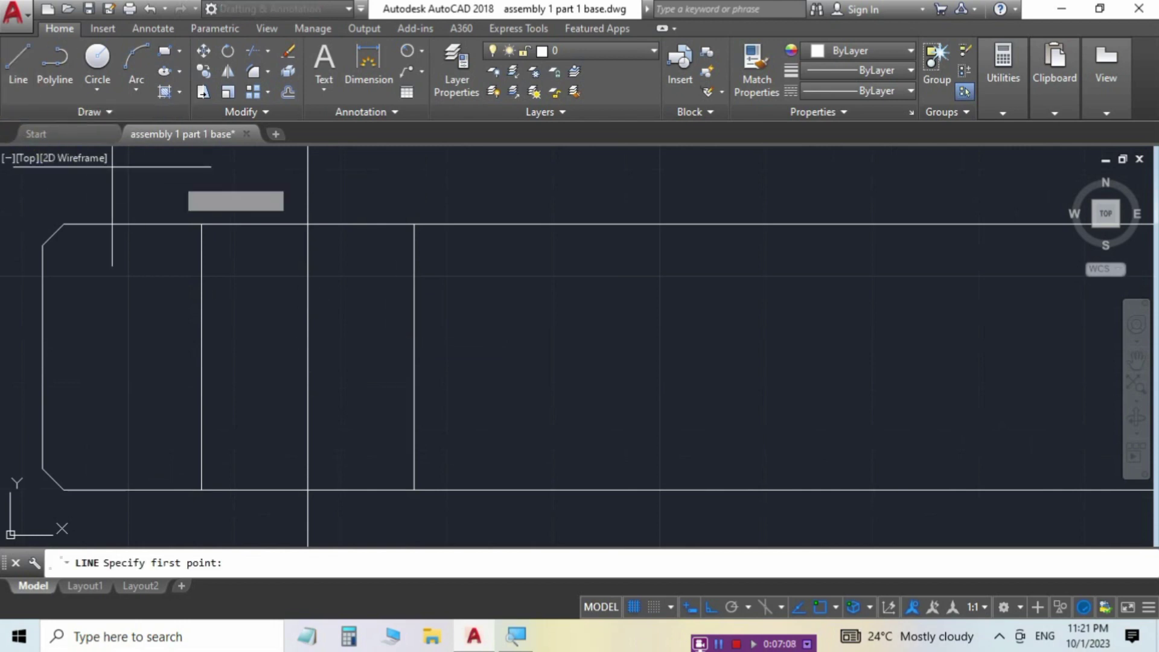
{"action": "left_click", "coordinate": [202, 223]}
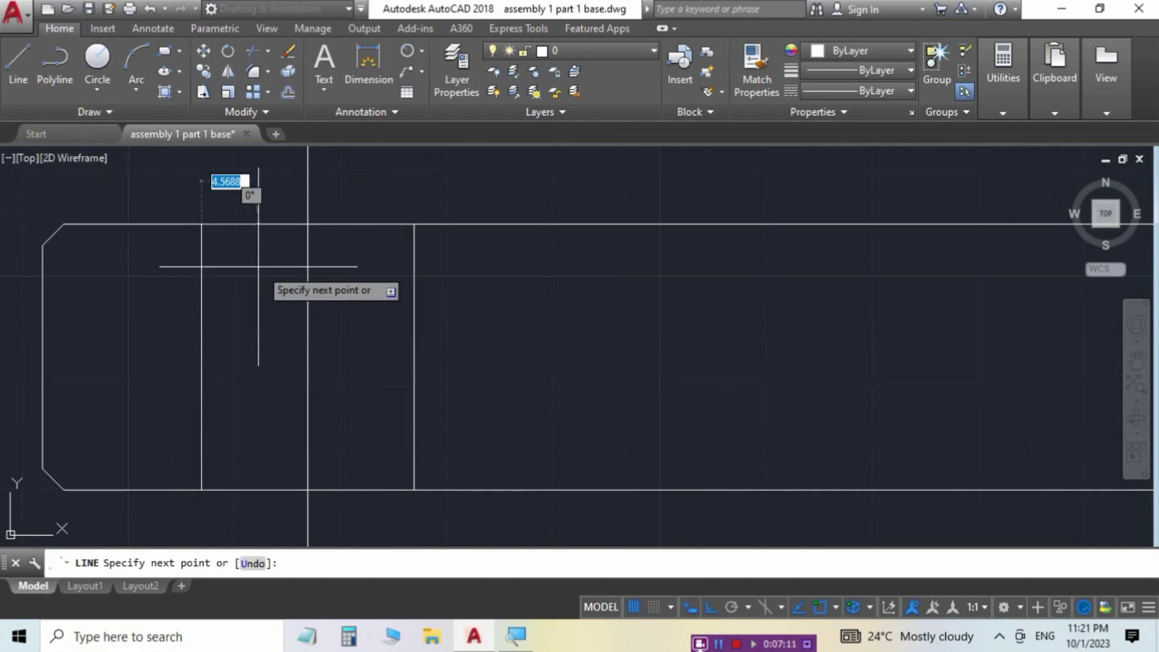
{"action": "left_click", "coordinate": [712, 605]}
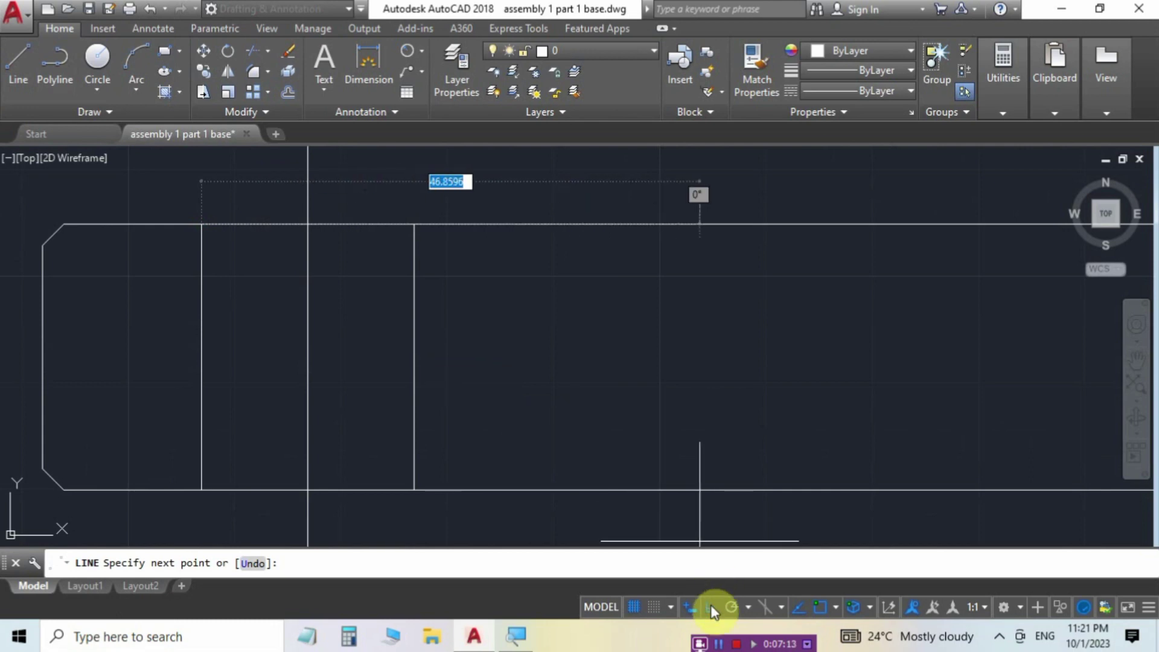
{"action": "left_click", "coordinate": [711, 607]}
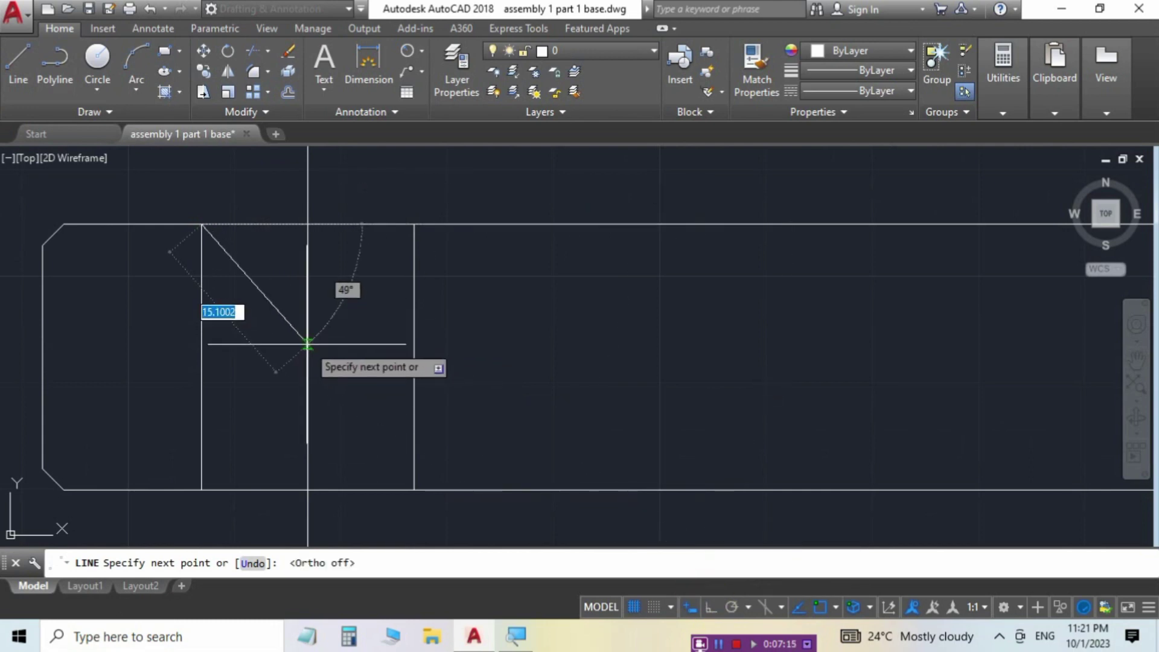
{"action": "key", "text": "BackSpace"}
{"action": "type", "text": "2"}
{"action": "key", "text": "Tab"}
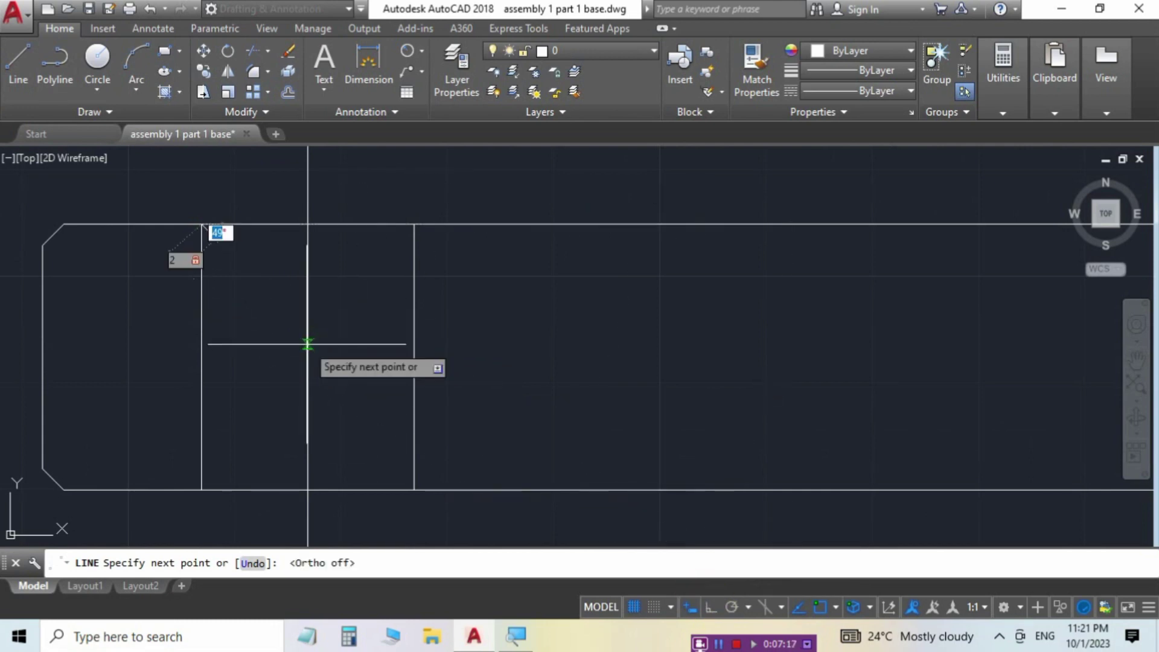
{"action": "type", "text": "45"}
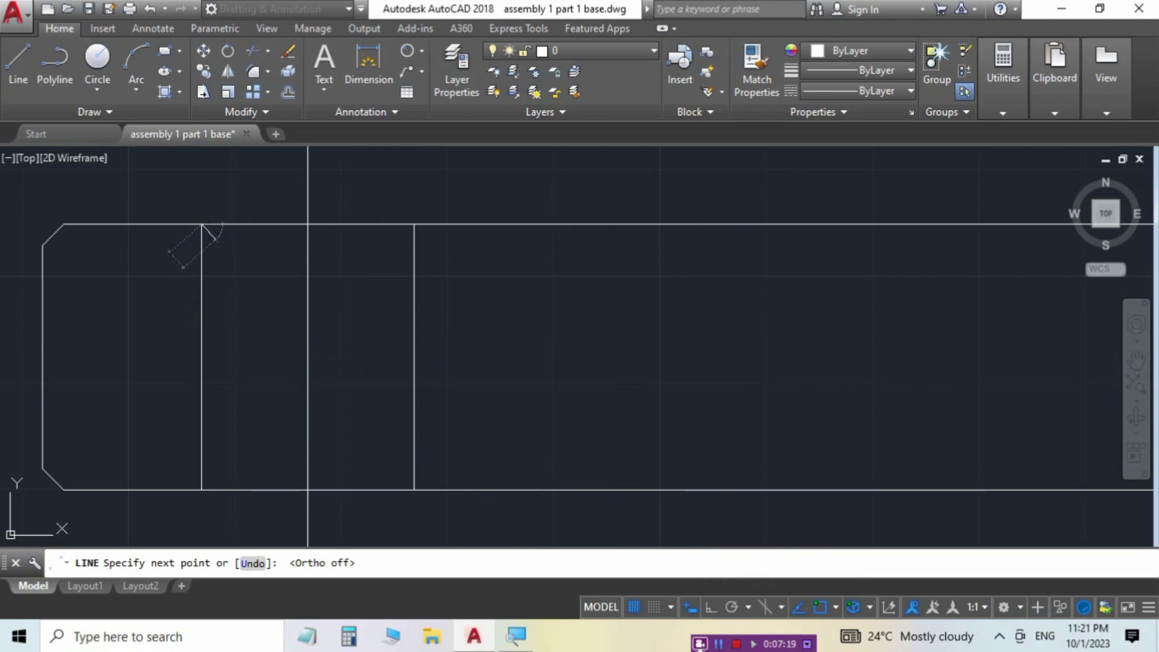
{"action": "key", "text": "Return"}
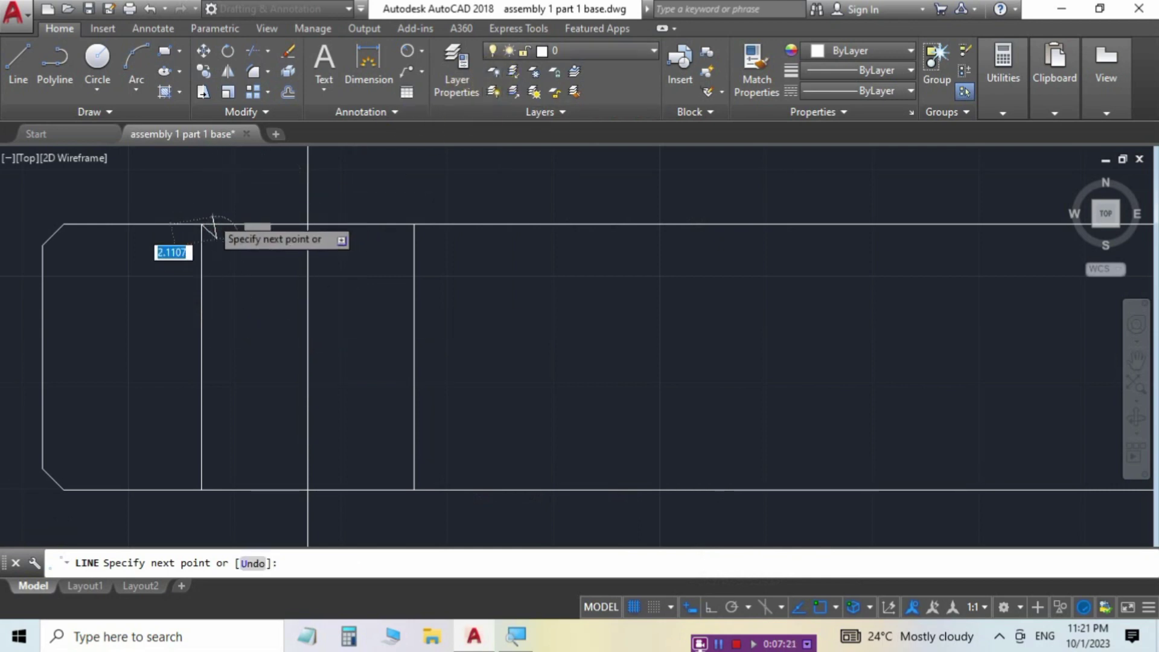
{"action": "scroll", "coordinate": [211, 231], "scroll_direction": "up", "scroll_amount": 3}
{"action": "key", "text": "Escape"}
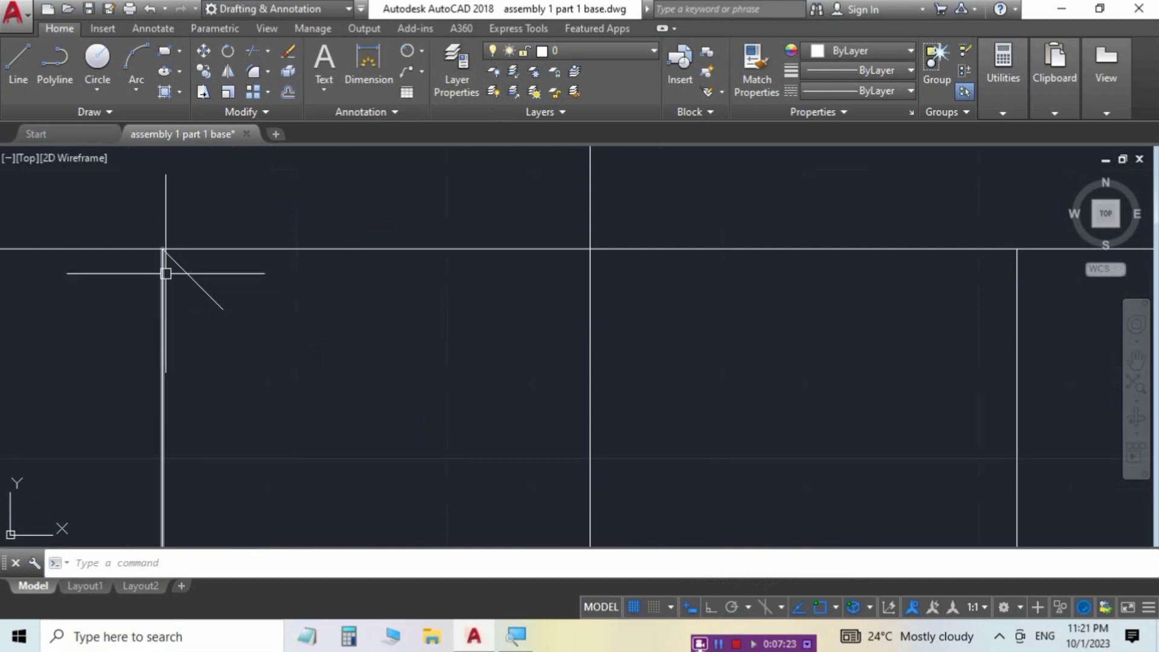
{"action": "left_click", "coordinate": [19, 57]}
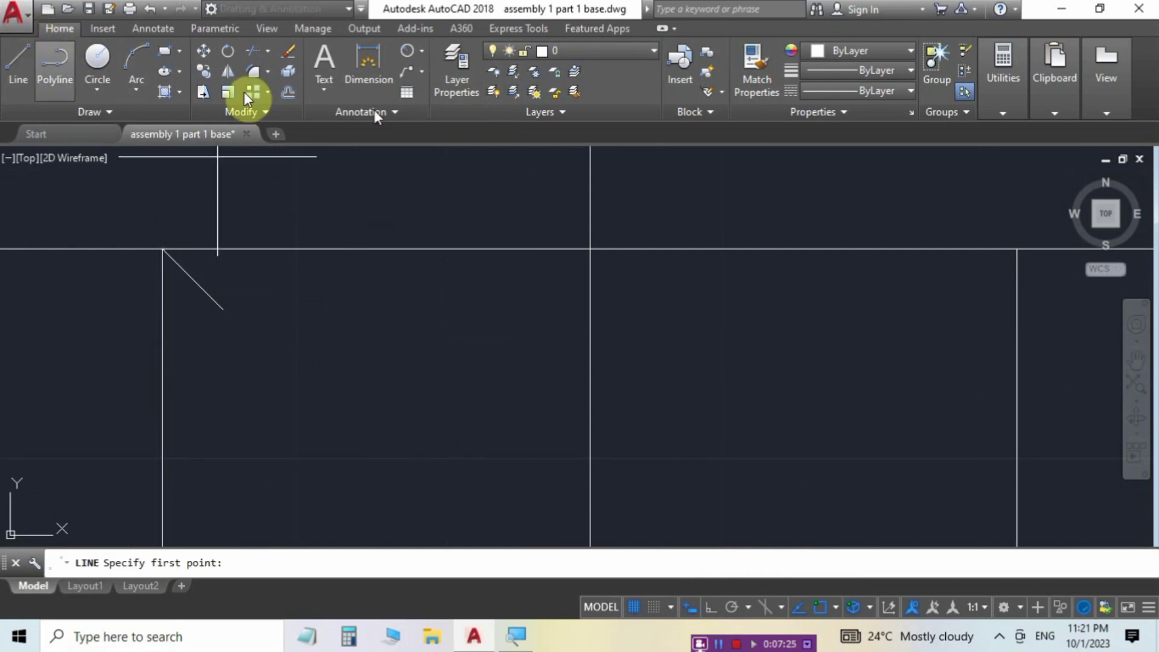
{"action": "left_click", "coordinate": [1017, 248]}
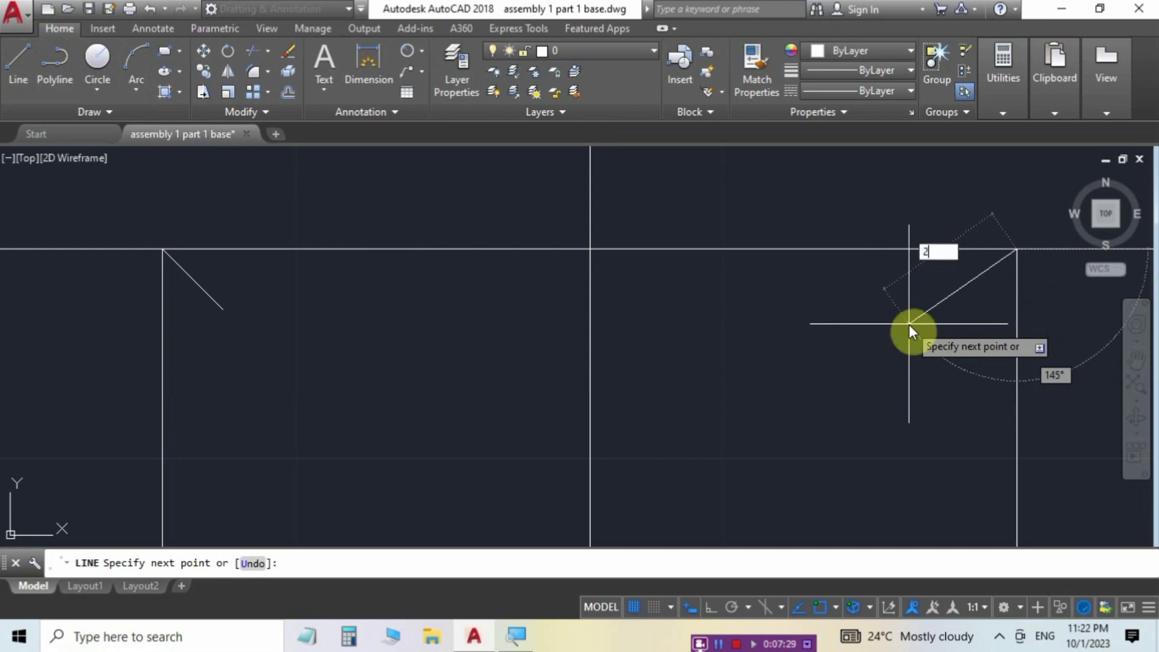
{"action": "key", "text": "Tab"}
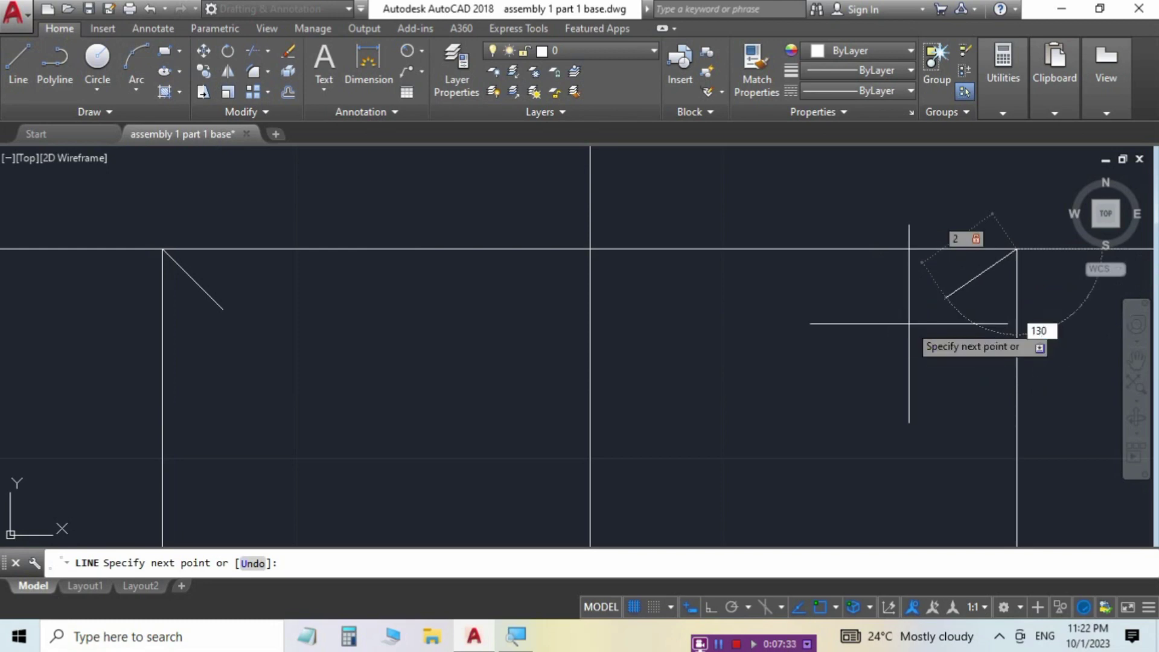
{"action": "key", "text": "Return"}
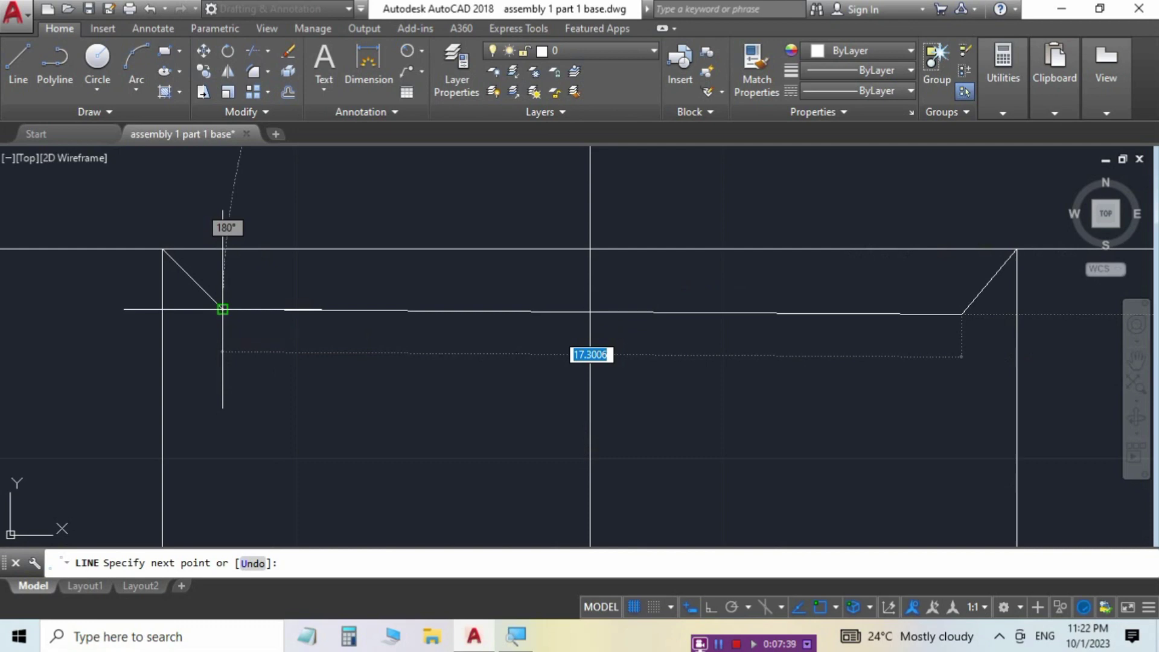
{"action": "key", "text": "Escape"}
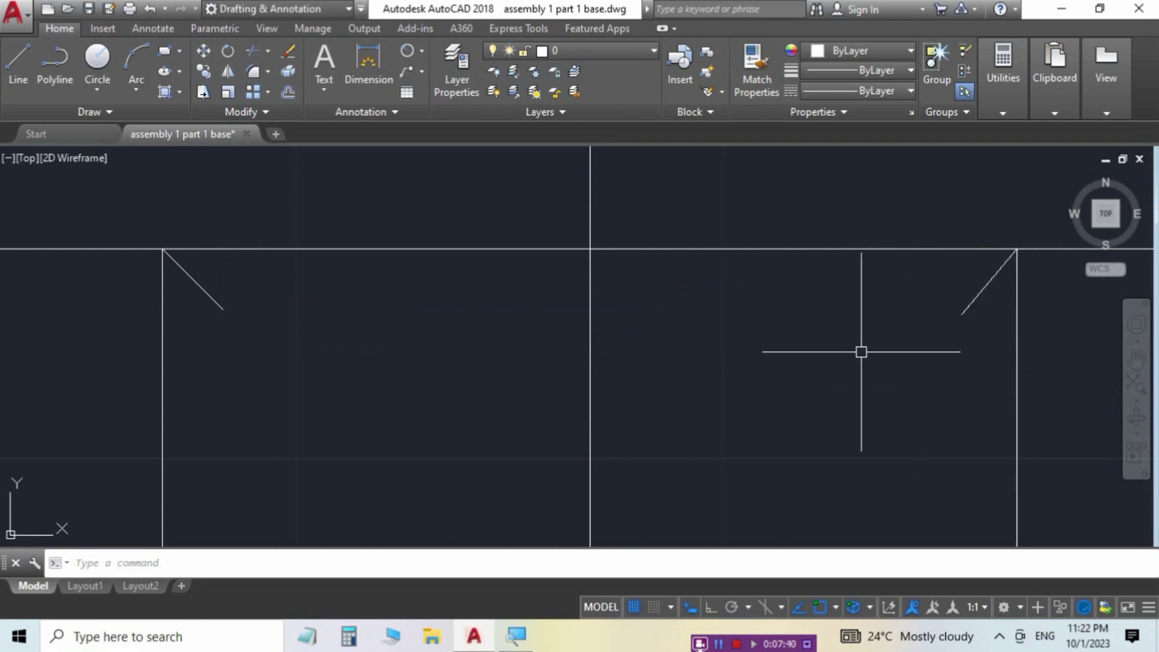
{"action": "left_click", "coordinate": [973, 295]}
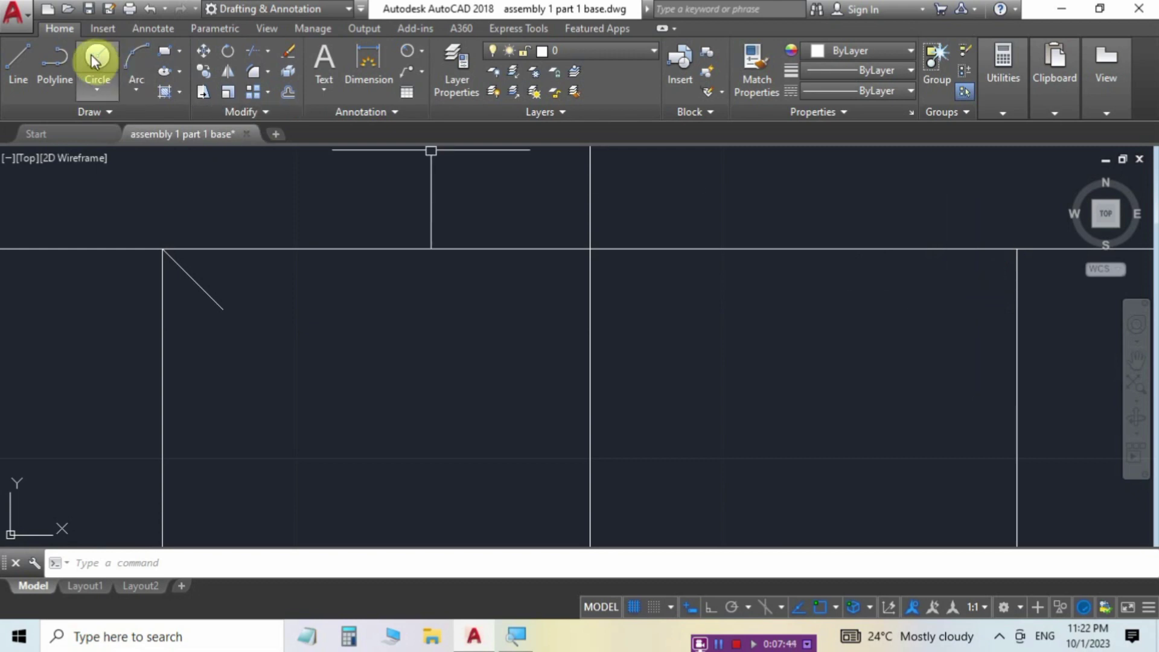
Step: Draw a 2-long line at 135° downward from the right hole edge's upper end and continue it to the left chamfer line's lower end
{"action": "left_click", "coordinate": [27, 56]}
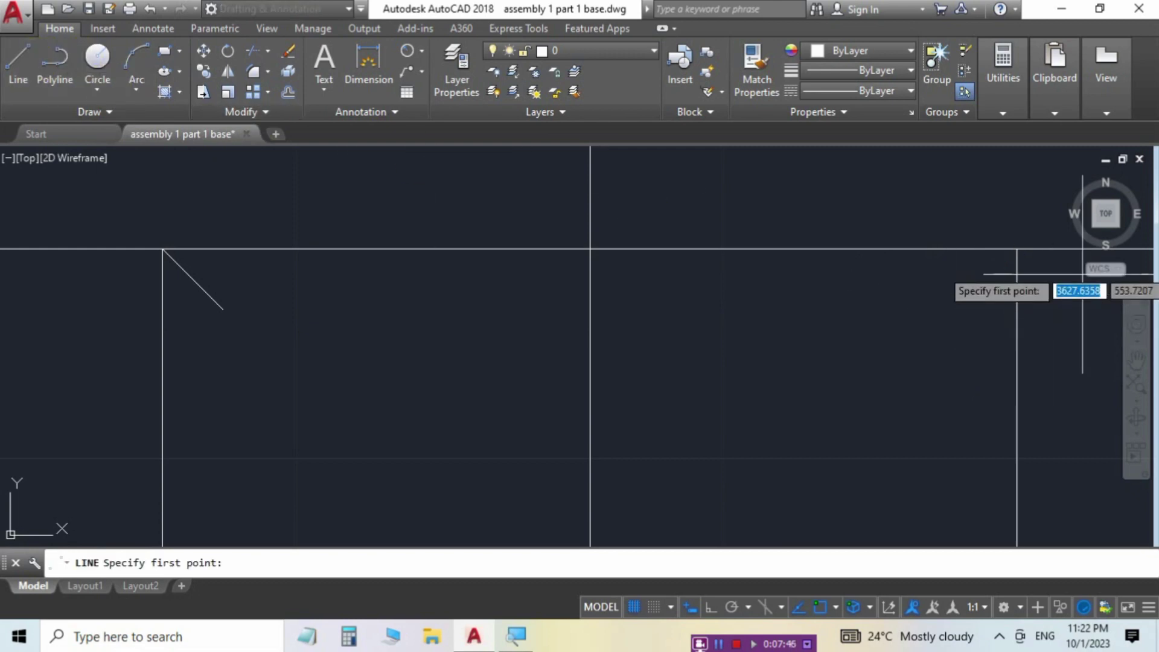
{"action": "left_click", "coordinate": [1016, 248]}
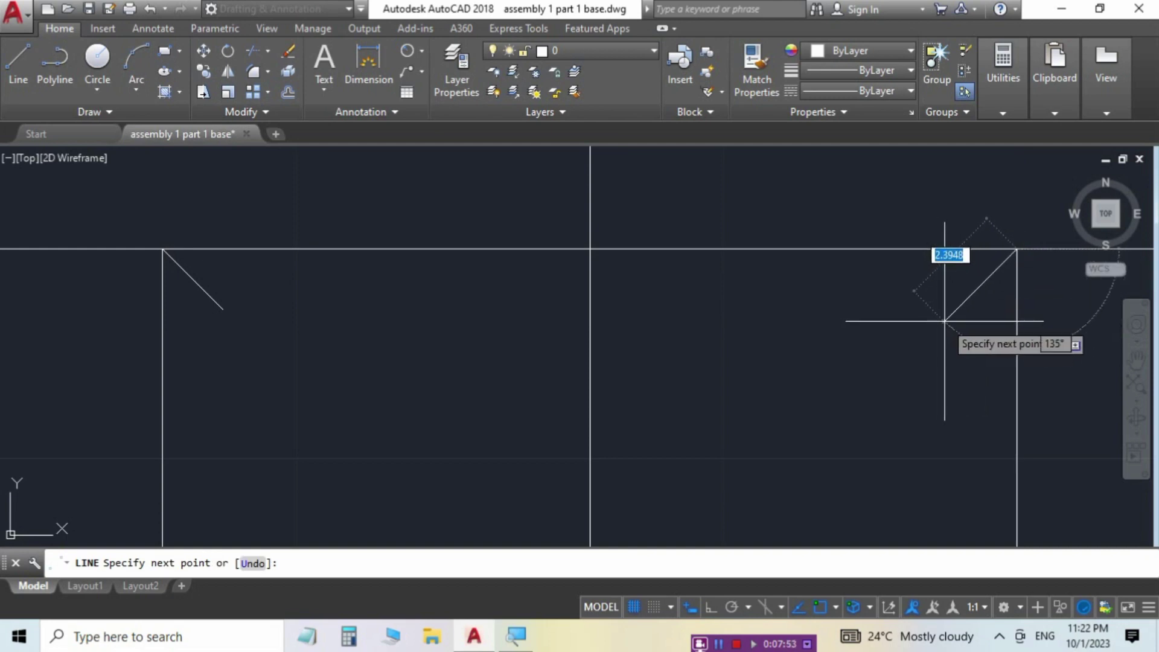
{"action": "key", "text": "Tab"}
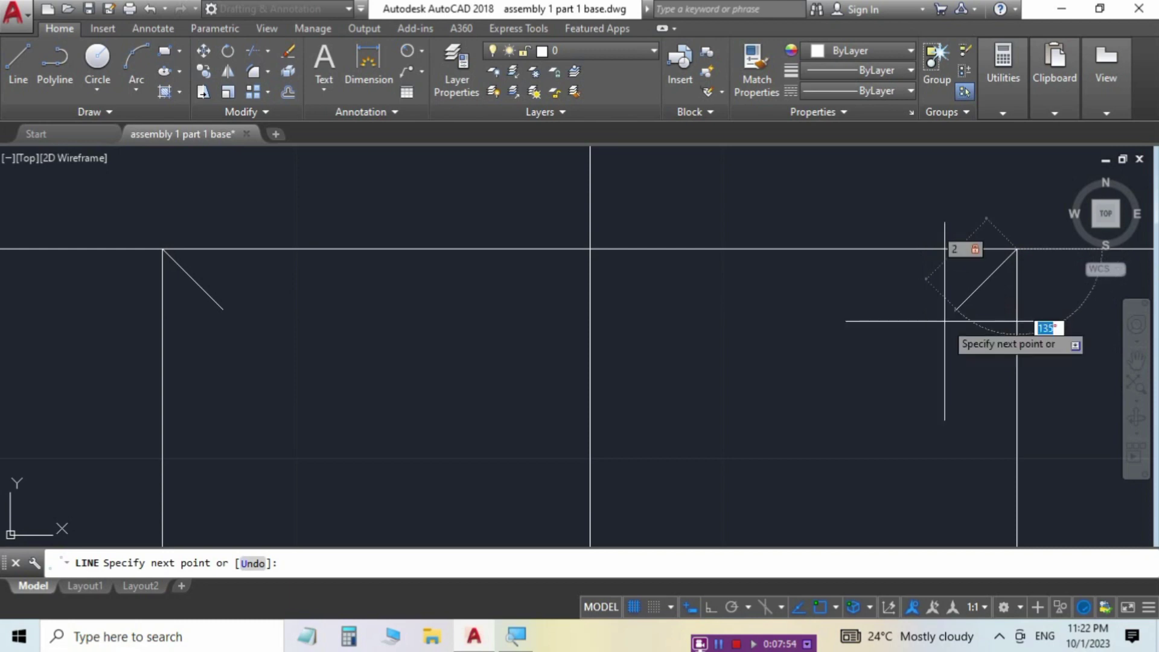
{"action": "key", "text": "Return"}
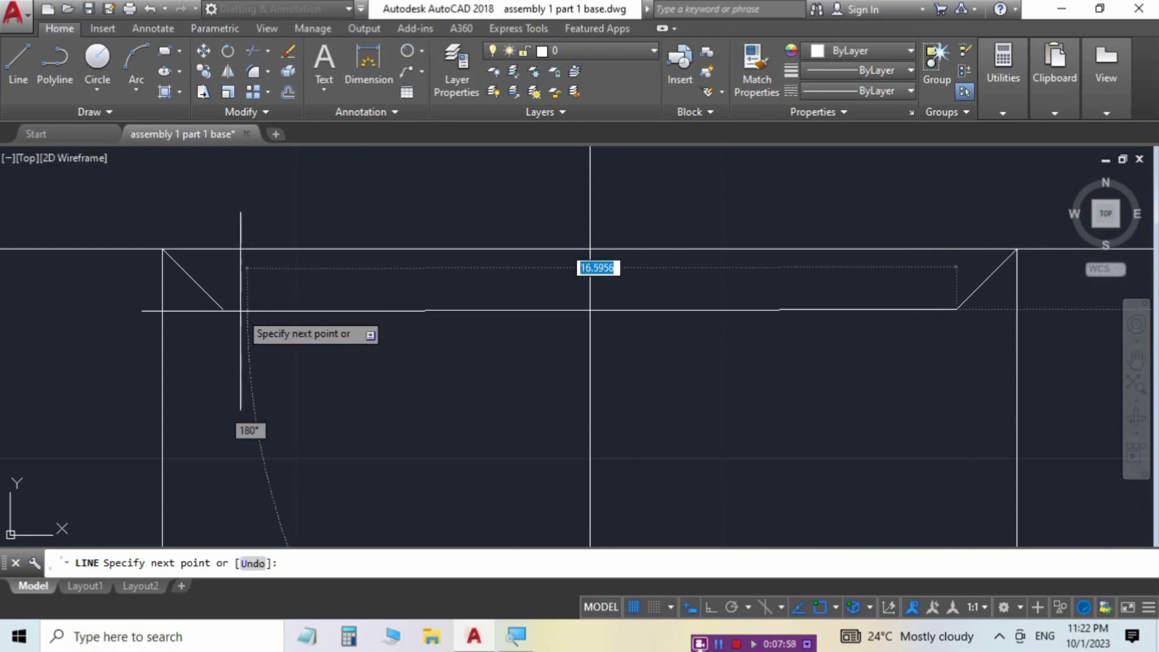
{"action": "left_click", "coordinate": [222, 309]}
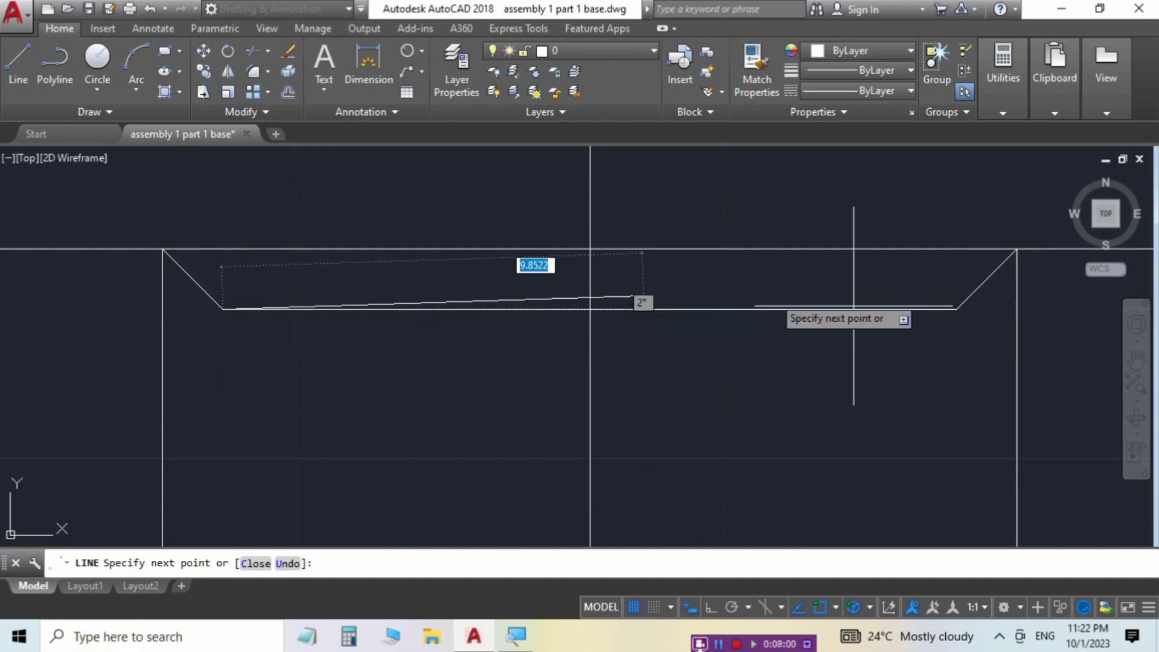
{"action": "key", "text": "Escape"}
Step: Draw a three-segment zigzag break line right of the hole, extending past both long edges of the chamfered rectangle
{"action": "scroll", "coordinate": [682, 228], "scroll_direction": "down", "scroll_amount": 4}
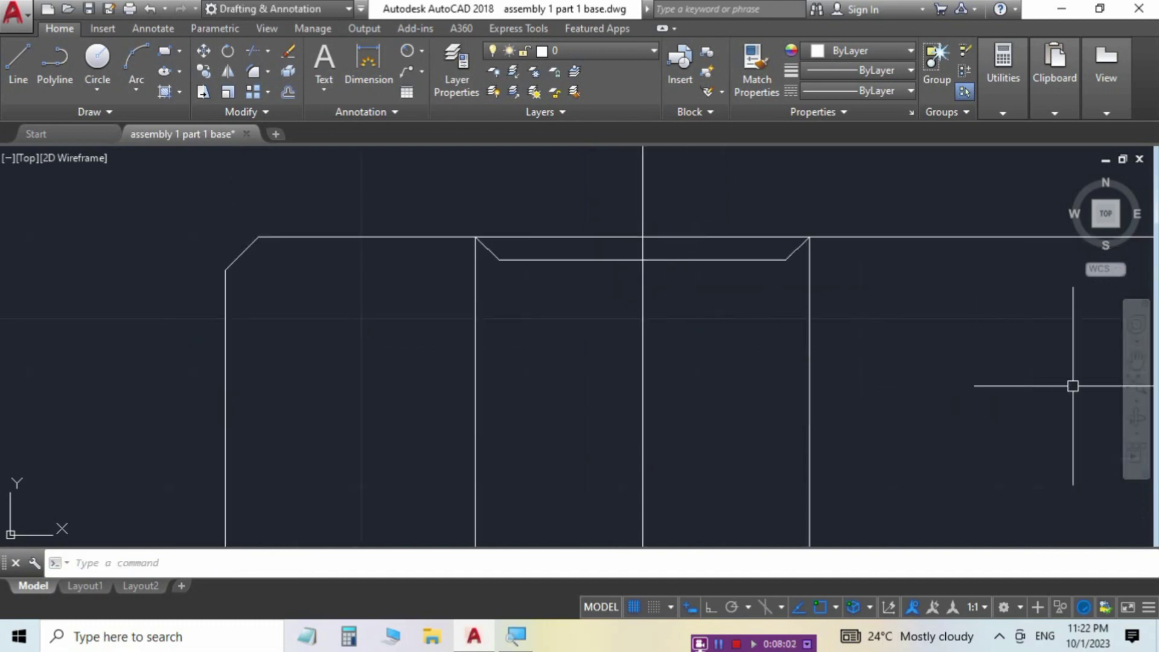
{"action": "mouse_move", "coordinate": [999, 363]}
{"action": "middle_mouse_down"}
{"action": "mouse_move", "coordinate": [842, 359]}
{"action": "mouse_move", "coordinate": [745, 311]}
{"action": "mouse_move", "coordinate": [671, 295]}
{"action": "middle_mouse_up"}
{"action": "scroll", "coordinate": [845, 349], "scroll_direction": "down", "scroll_amount": 2}
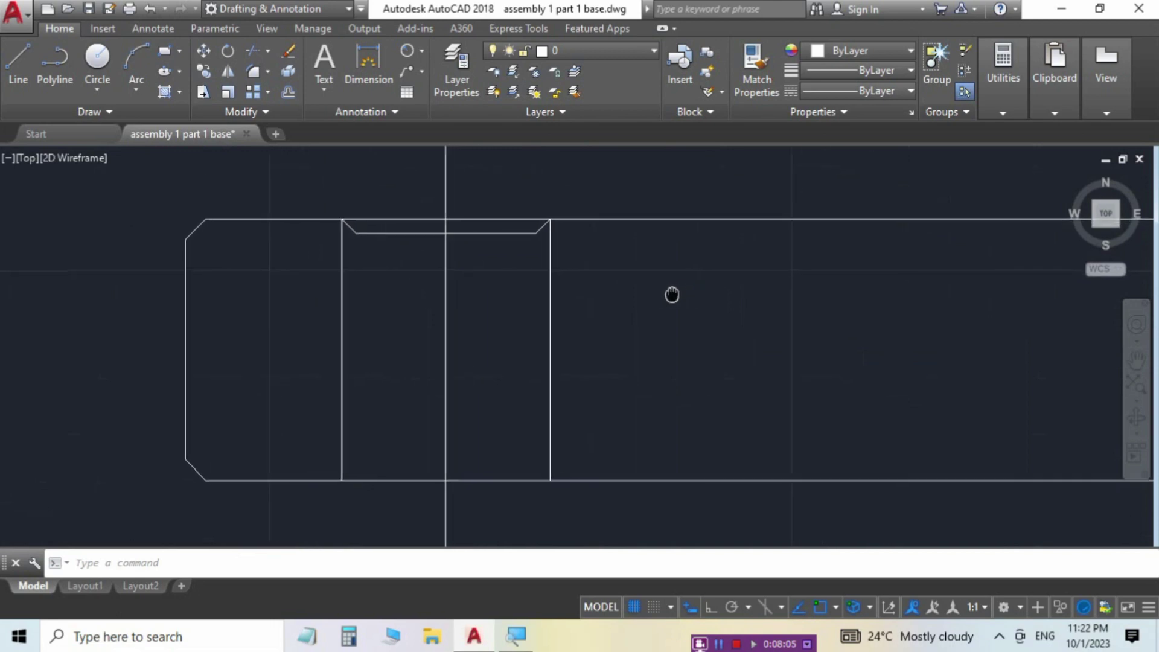
{"action": "left_click", "coordinate": [12, 63]}
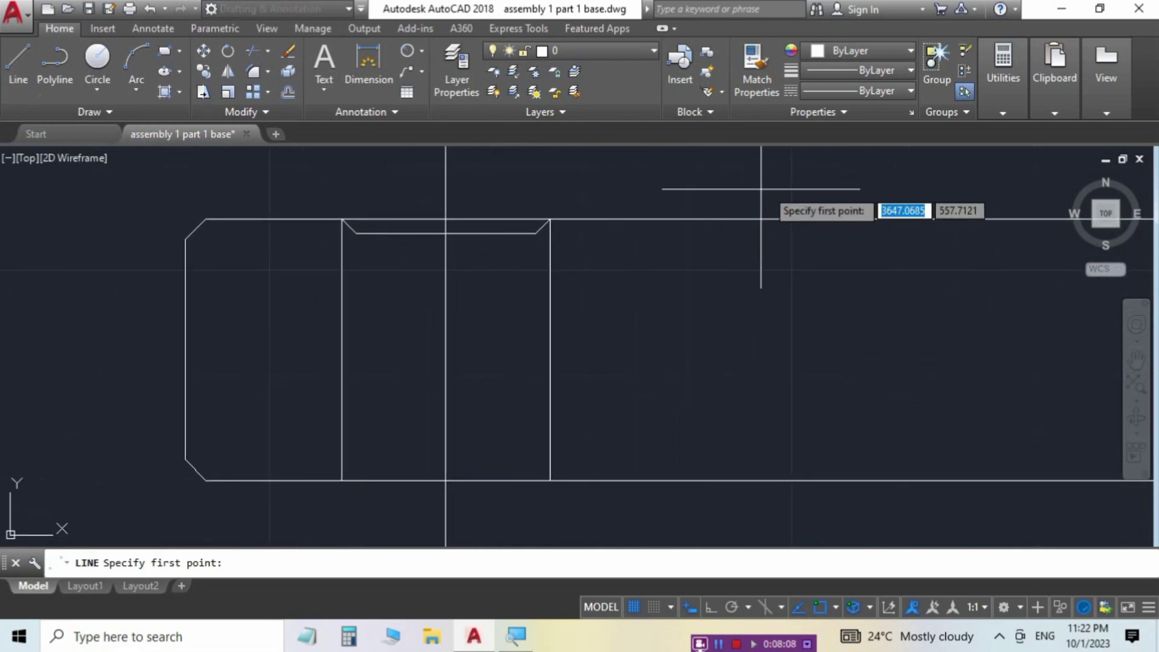
{"action": "left_click", "coordinate": [794, 191]}
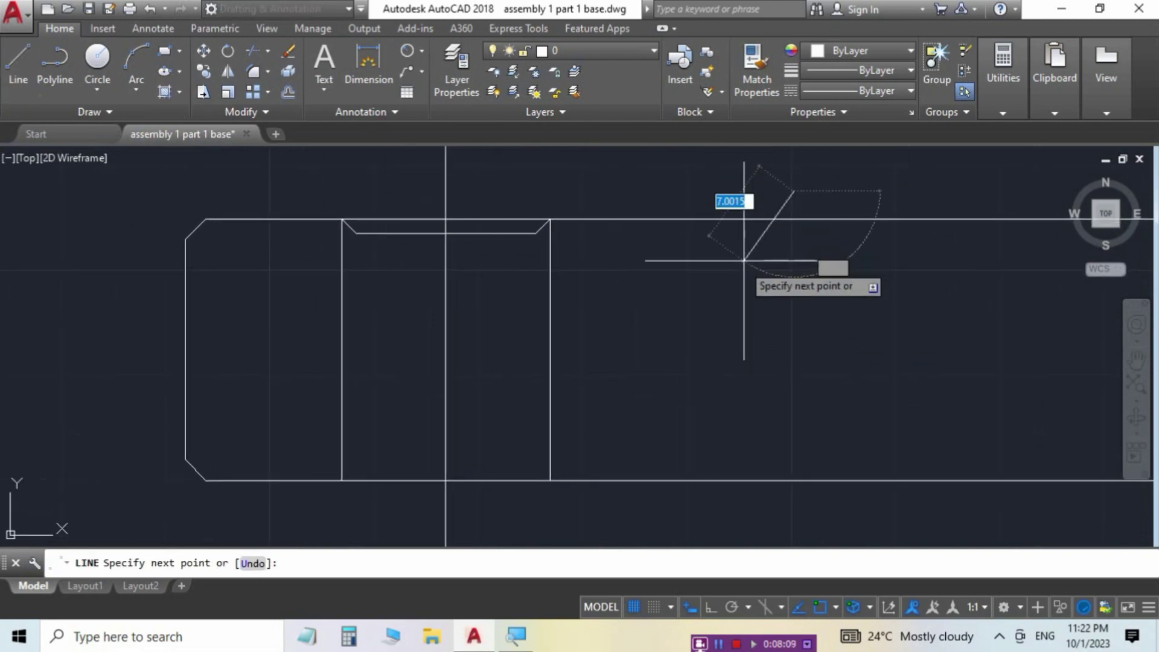
{"action": "left_click", "coordinate": [689, 313]}
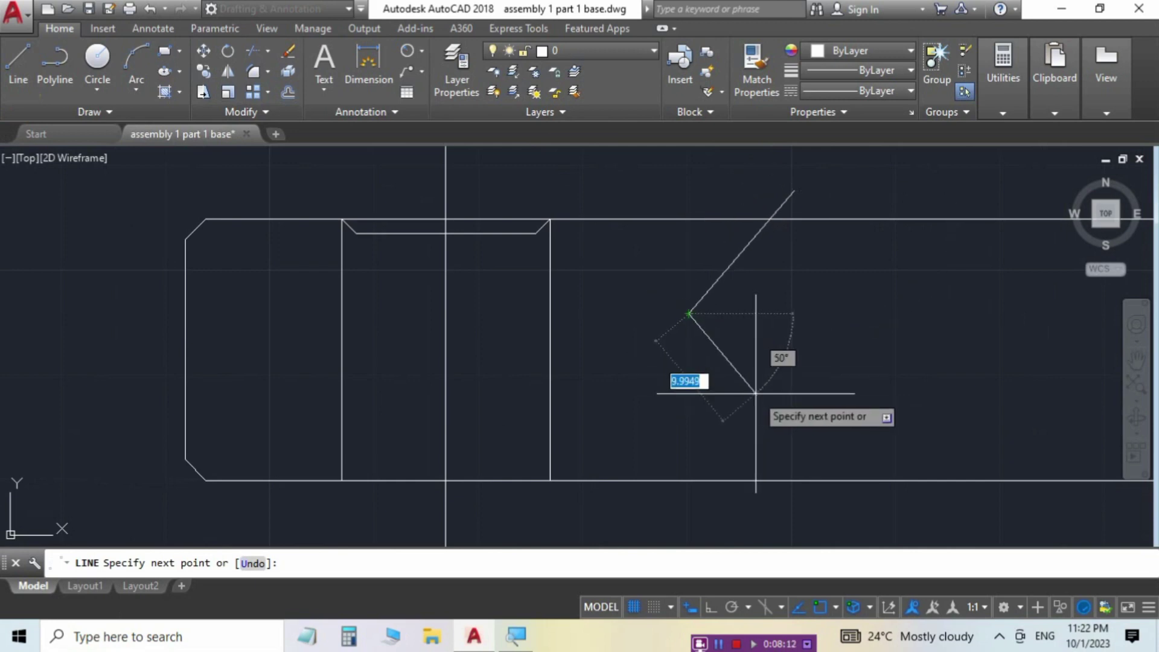
{"action": "left_click", "coordinate": [755, 393]}
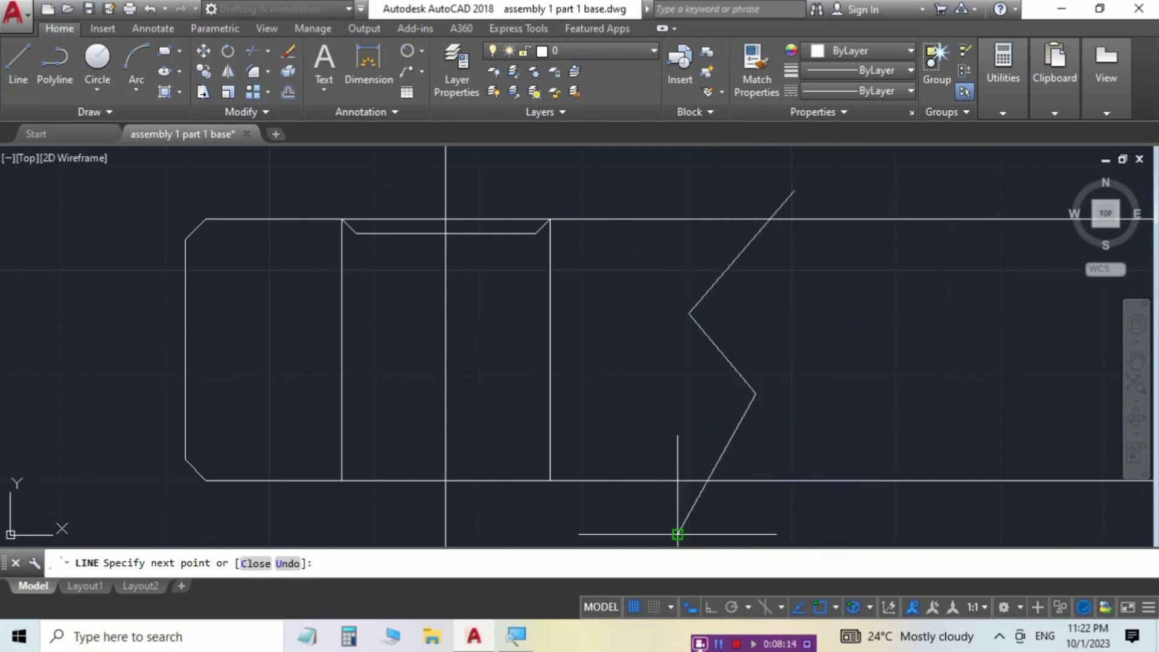
{"action": "left_click", "coordinate": [677, 534]}
{"action": "key", "text": "Return"}
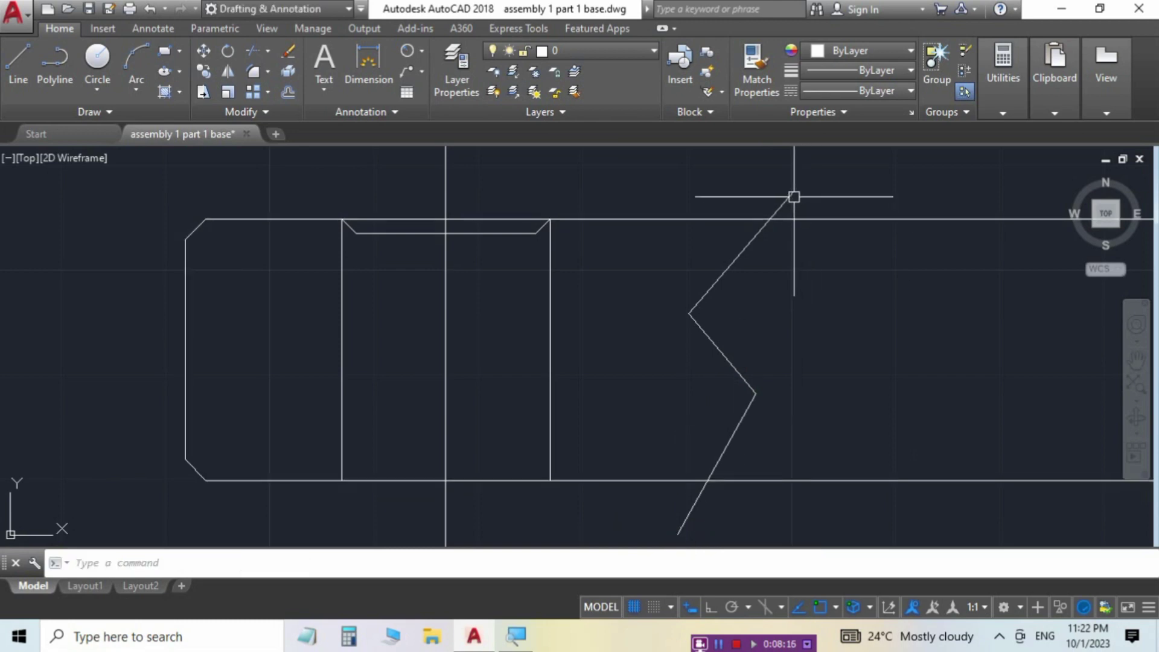
Step: Trim both ends of the zigzag break line where they project beyond the rectangle's upper and lower edges
{"action": "type", "text": "r"}
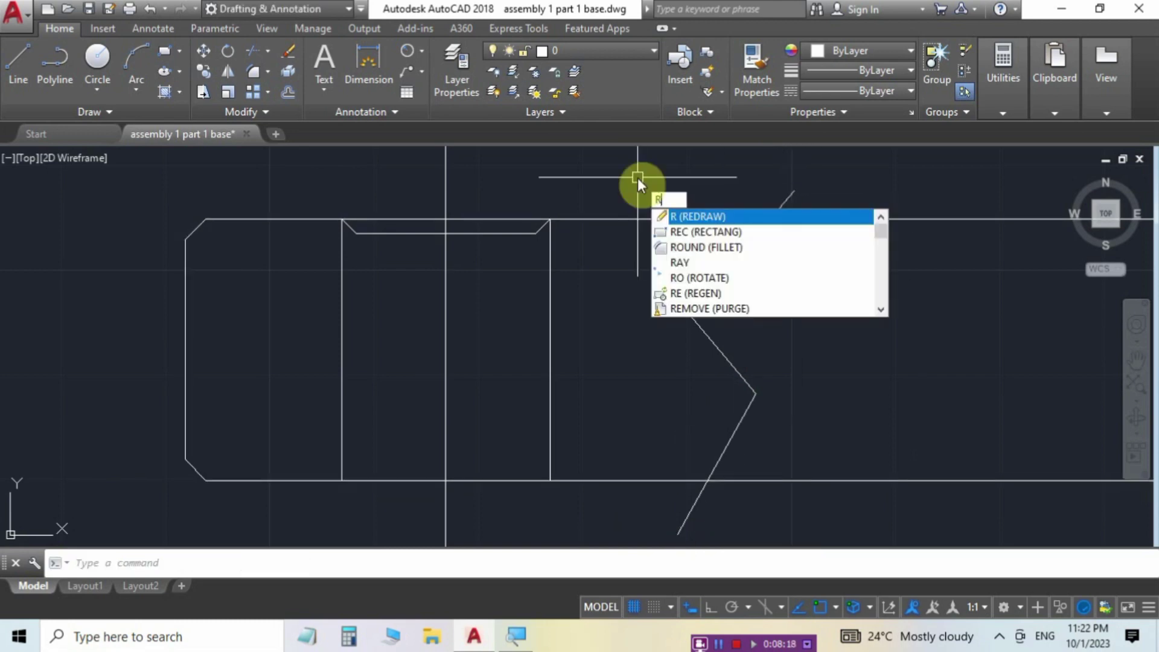
{"action": "key", "text": "BackSpace"}
{"action": "type", "text": "tr"}
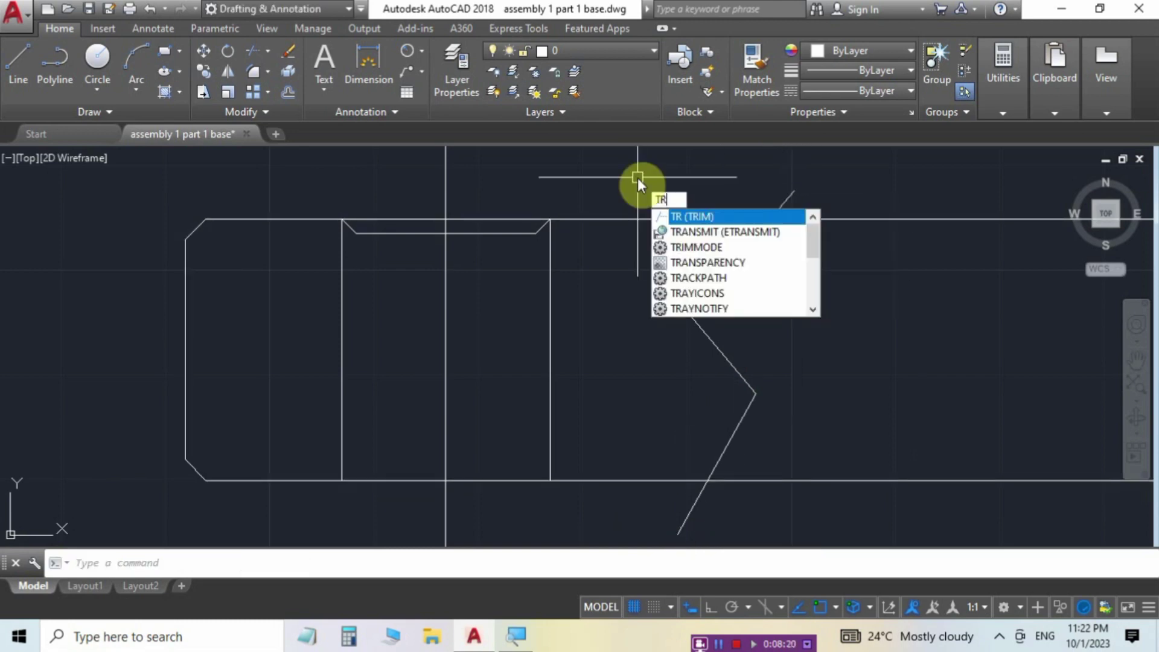
{"action": "key", "text": "Return"}
{"action": "key", "text": "Return"}
{"action": "left_click", "coordinate": [781, 198]}
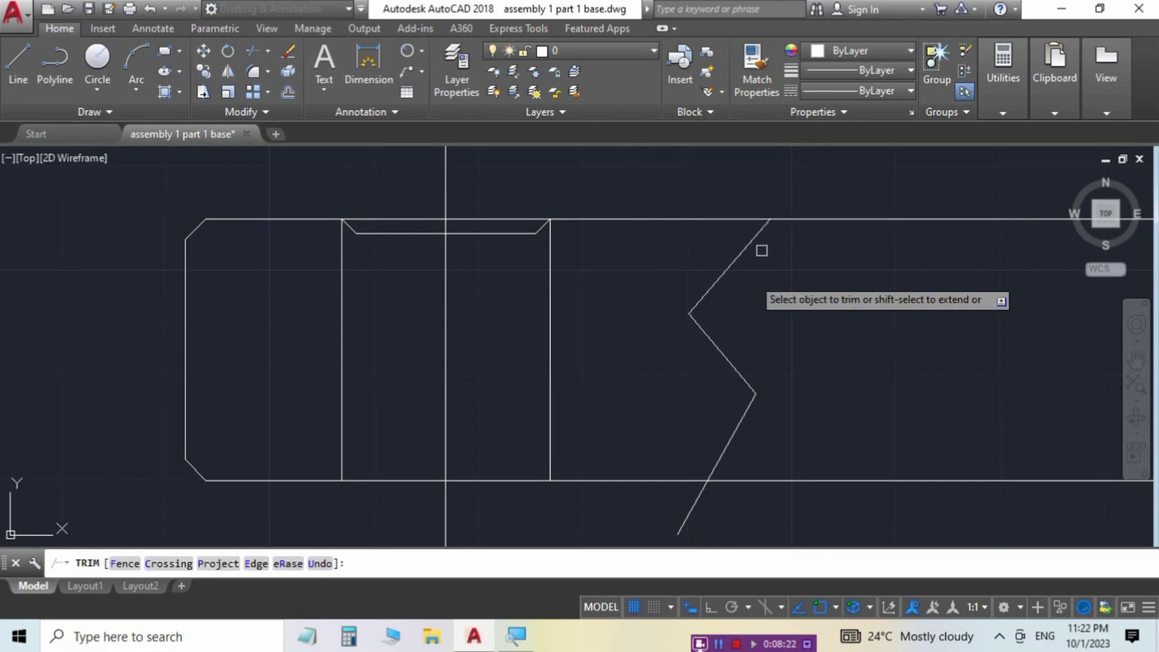
{"action": "left_click", "coordinate": [700, 496]}
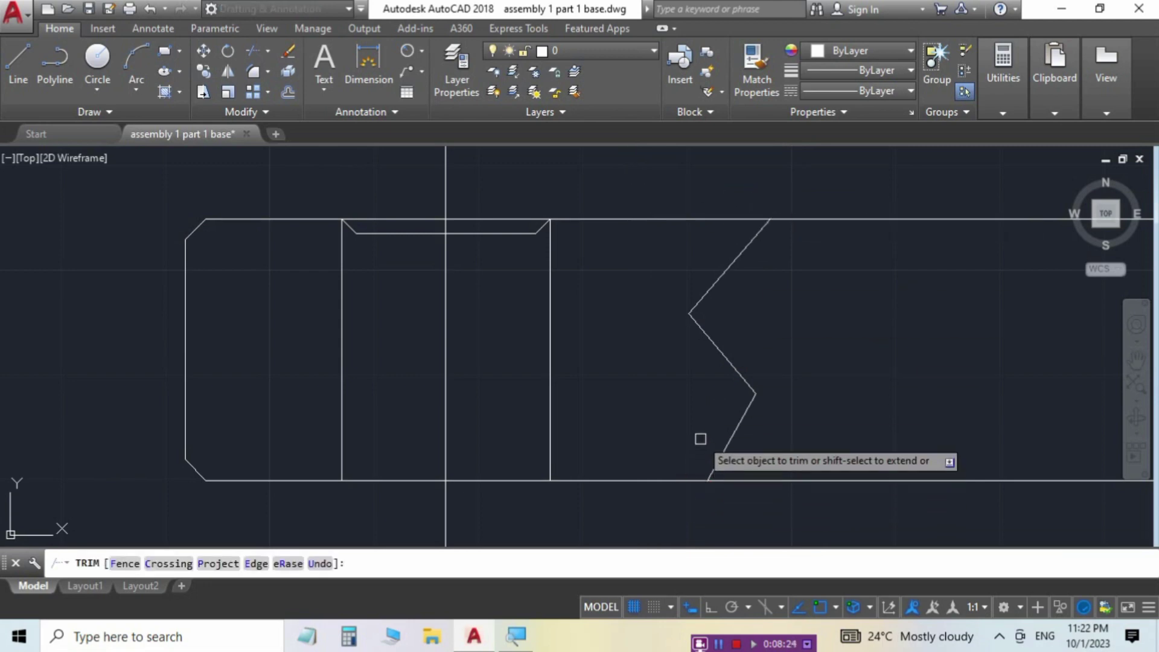
{"action": "key", "text": "Escape"}
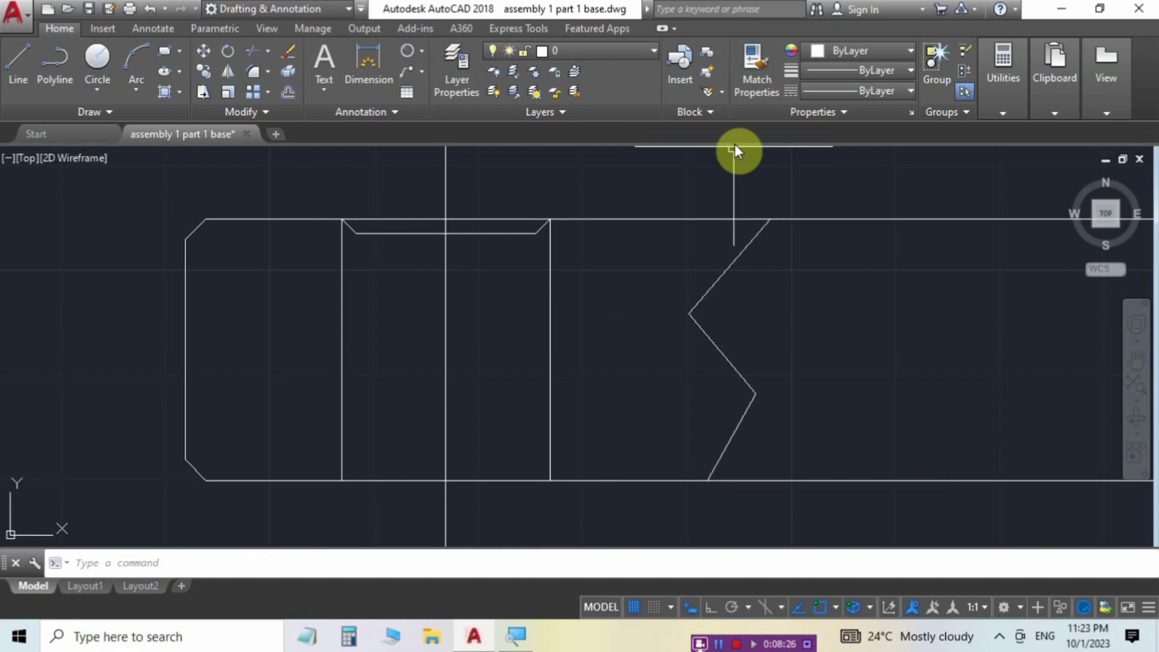
Step: Hatch the side view's section areas left of the hole and between the hole and the zigzag break line
{"action": "left_click", "coordinate": [165, 90]}
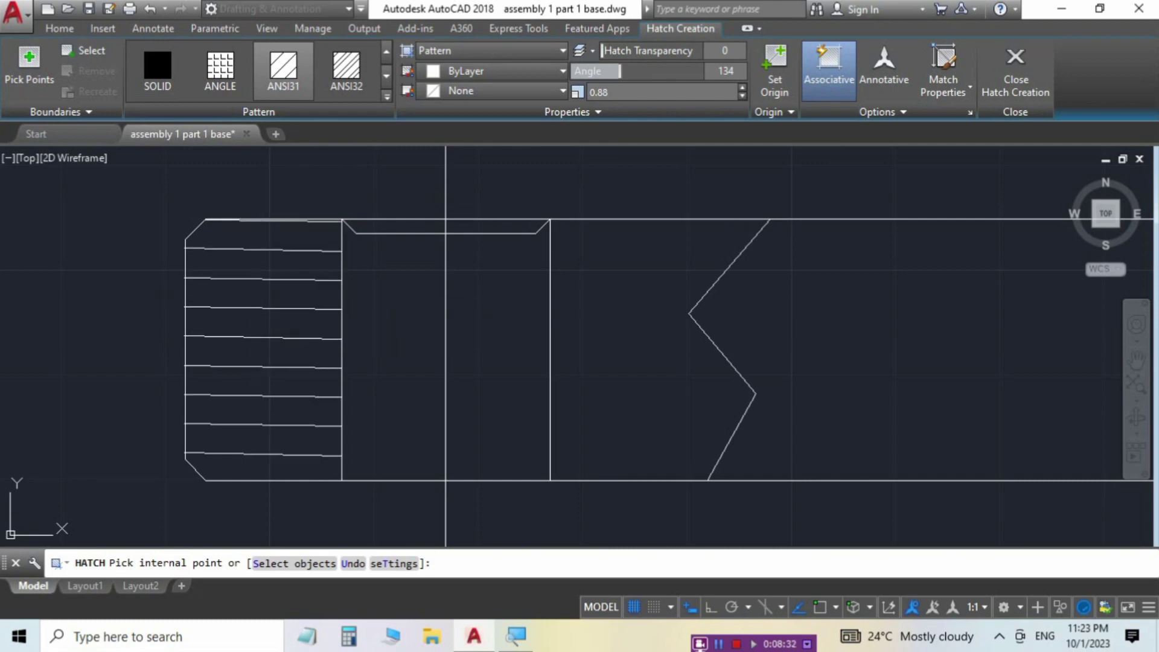
{"action": "left_click", "coordinate": [259, 315]}
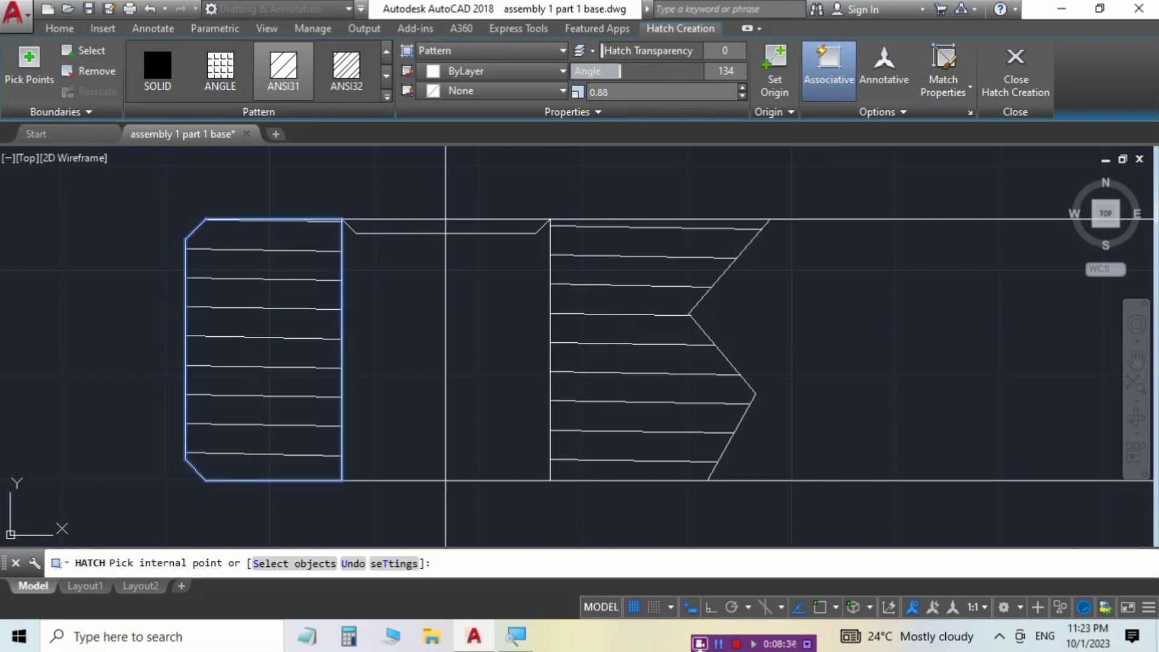
{"action": "left_click", "coordinate": [609, 307]}
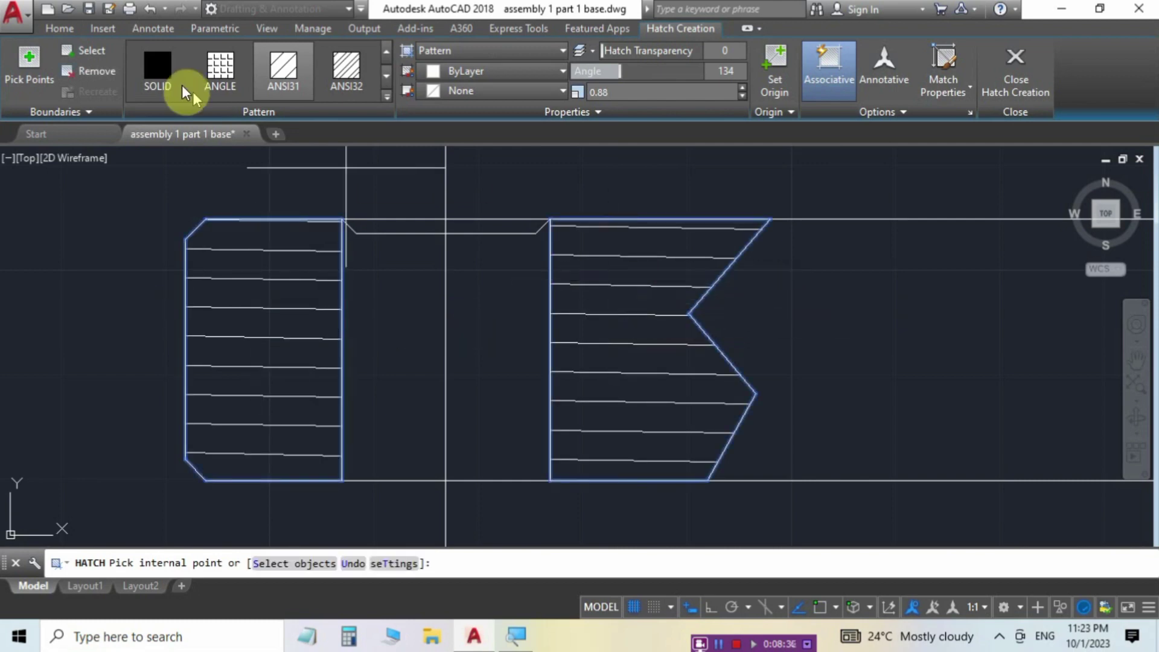
Step: Set the hatch to the ANSI31 pattern with angle 0 and scale 0.9, and finish it
{"action": "left_click", "coordinate": [219, 67]}
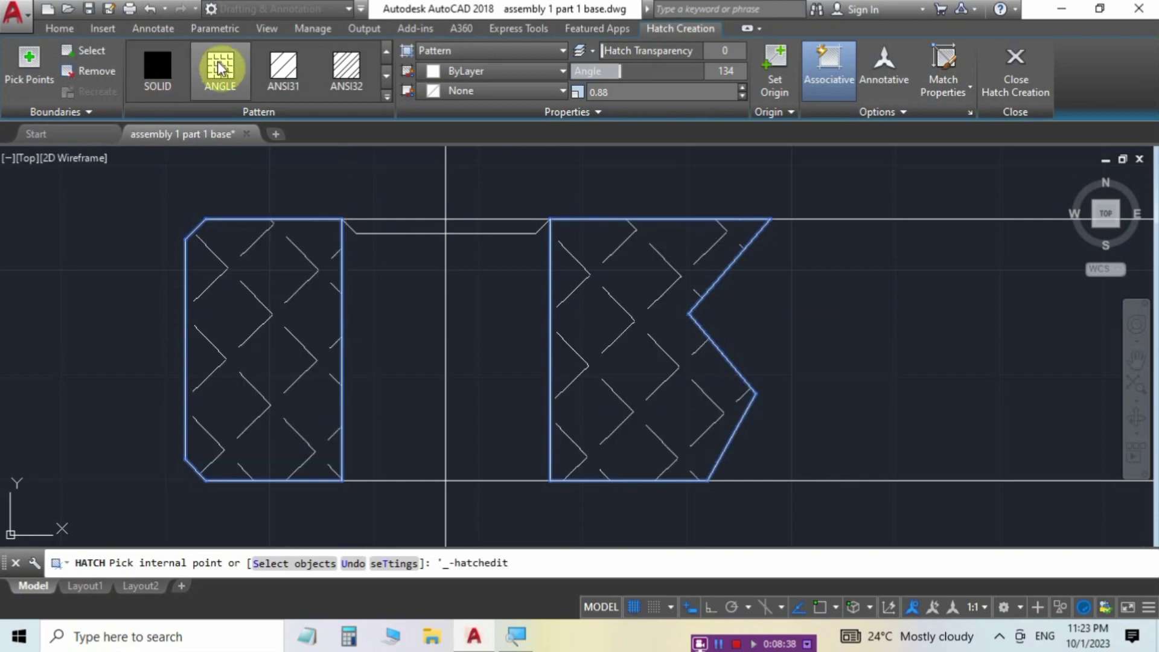
{"action": "left_click", "coordinate": [284, 70]}
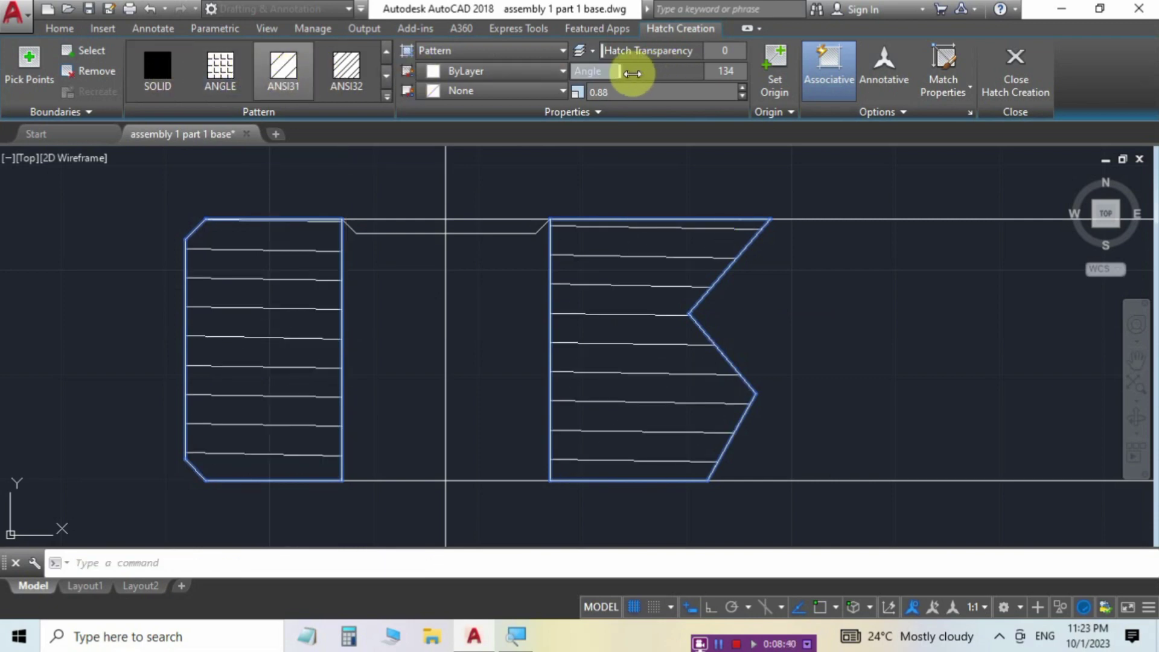
{"action": "left_click_drag", "start_coordinate": [618, 72], "coordinate": [538, 73]}
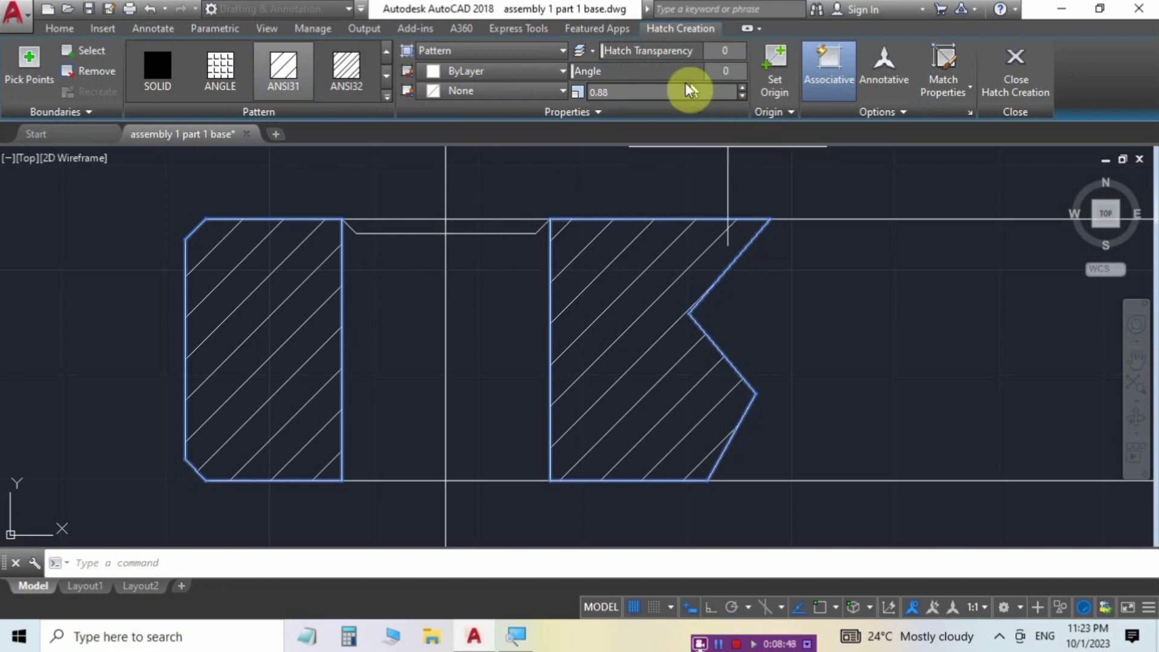
{"action": "left_click", "coordinate": [742, 89]}
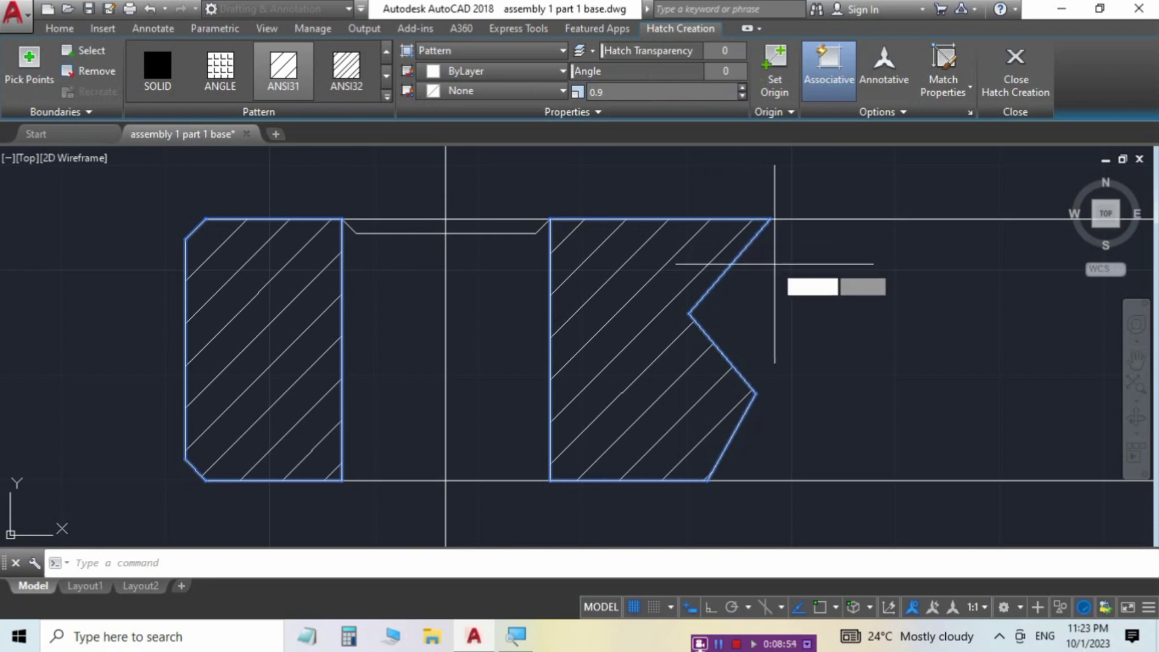
{"action": "key", "text": "Return"}
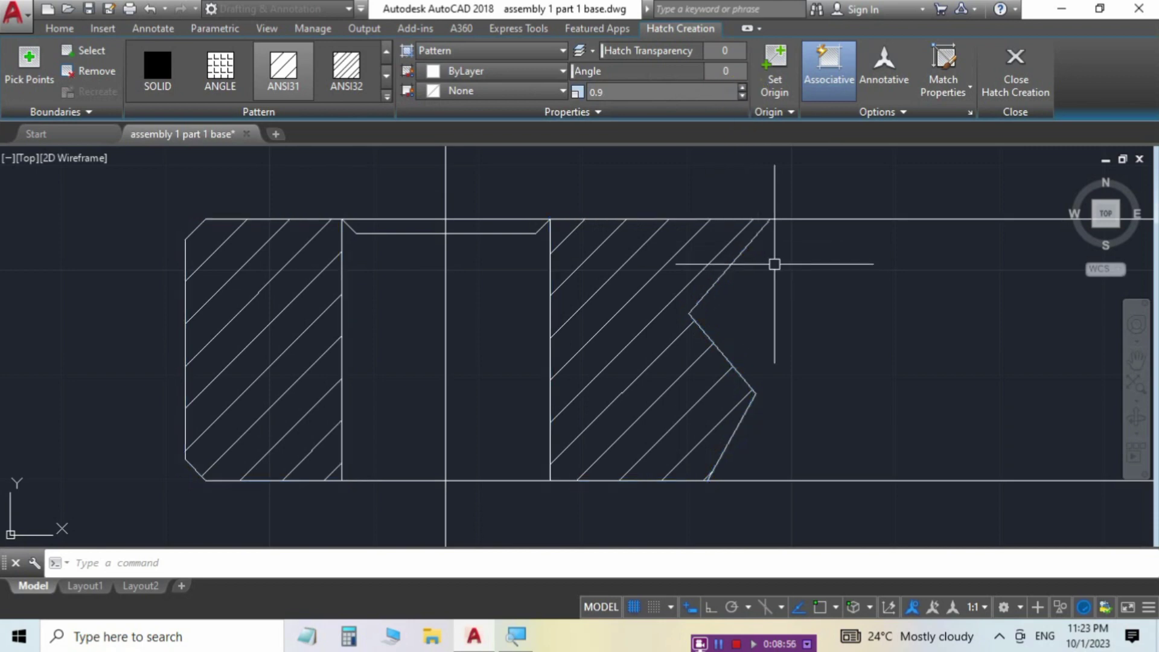
Step: Examine the hatched side view and the plate above it against the reference drawing's views and dimensions
{"action": "scroll", "coordinate": [618, 344], "scroll_direction": "down", "scroll_amount": 4}
{"action": "scroll", "coordinate": [733, 328], "scroll_direction": "down", "scroll_amount": 2}
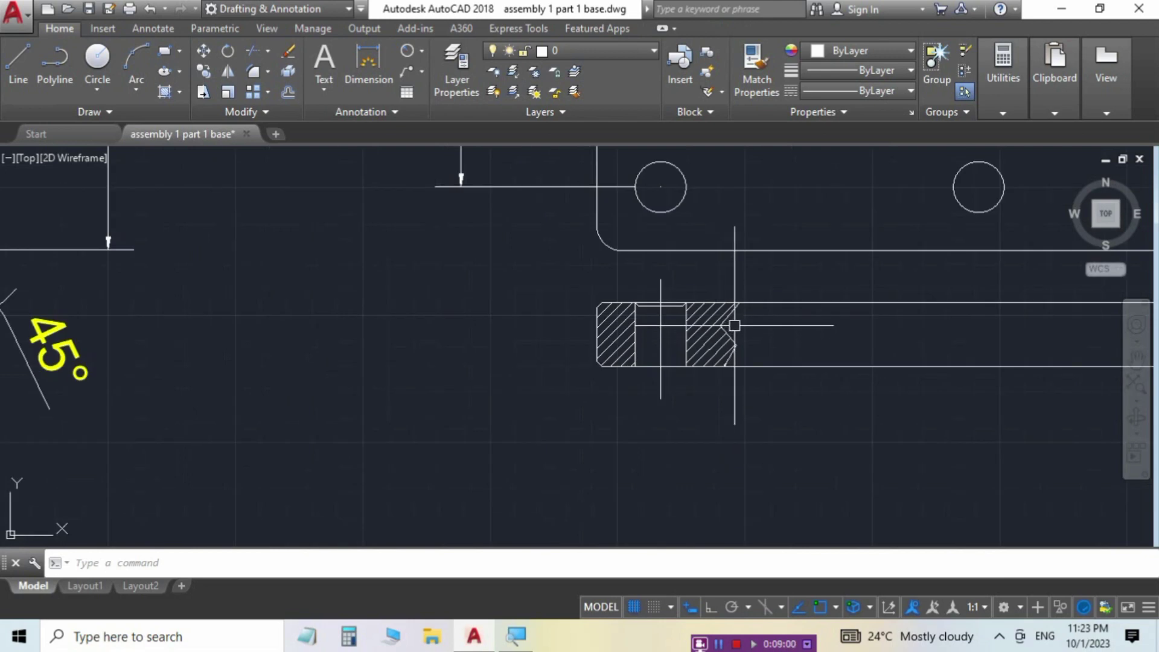
{"action": "scroll", "coordinate": [740, 325], "scroll_direction": "up", "scroll_amount": 2}
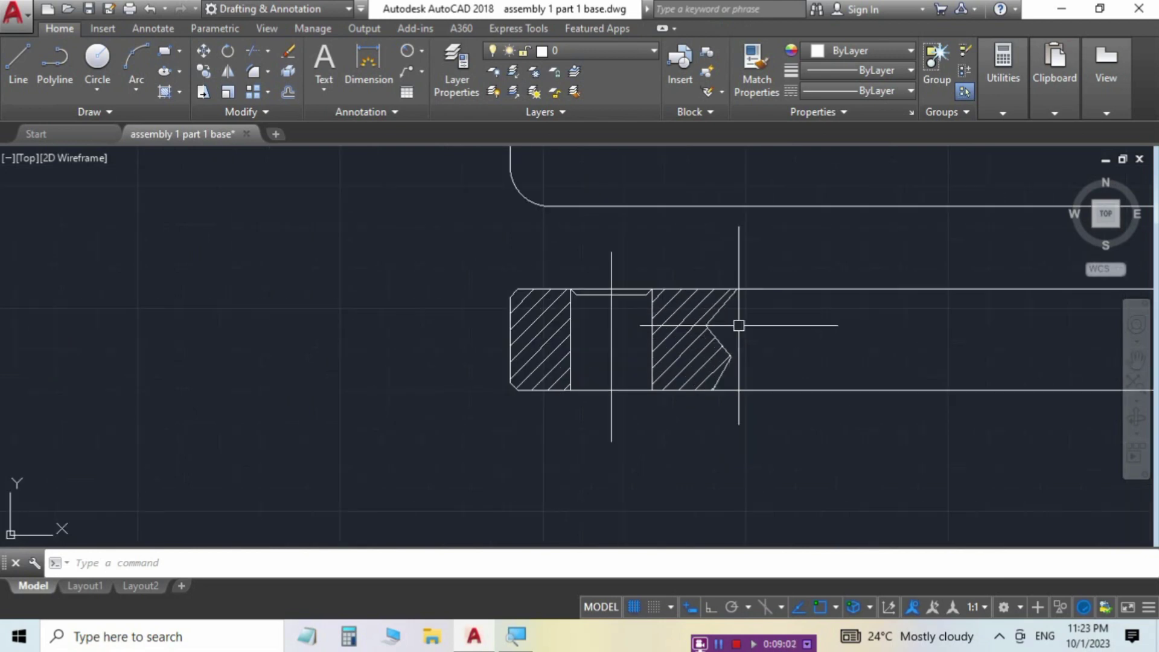
{"action": "middle_click_drag", "start_coordinate": [740, 325], "coordinate": [440, 429]}
{"action": "scroll", "coordinate": [416, 410], "scroll_direction": "down", "scroll_amount": 4}
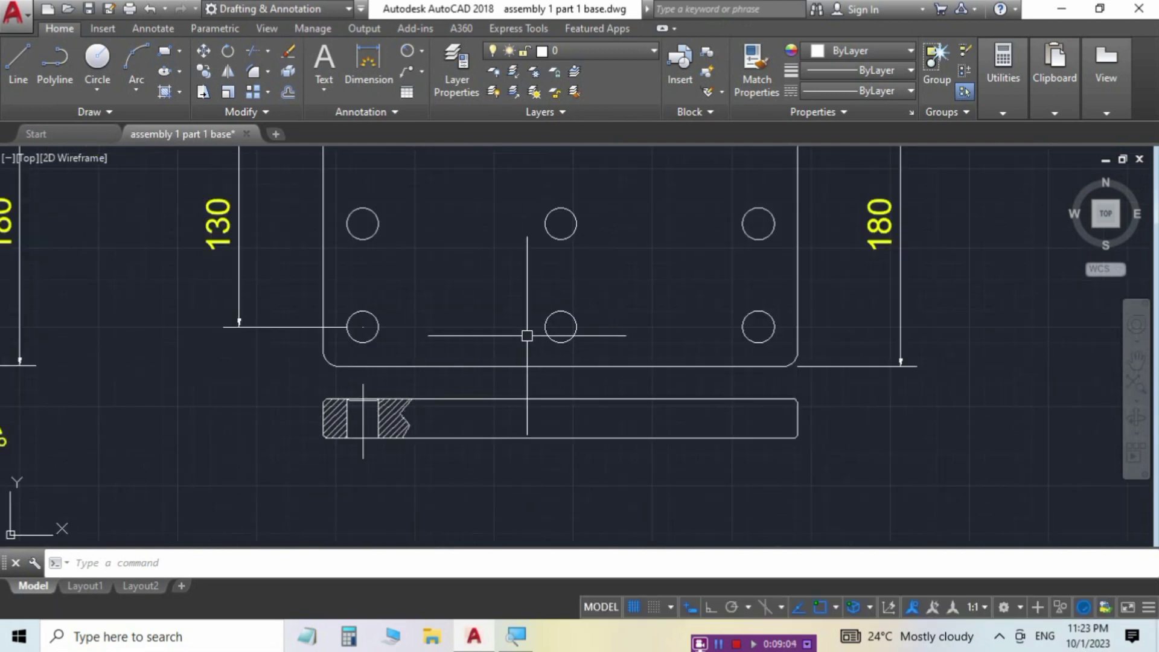
{"action": "middle_click_drag", "start_coordinate": [527, 331], "coordinate": [511, 381]}
{"action": "scroll", "coordinate": [511, 381], "scroll_direction": "down", "scroll_amount": 2}
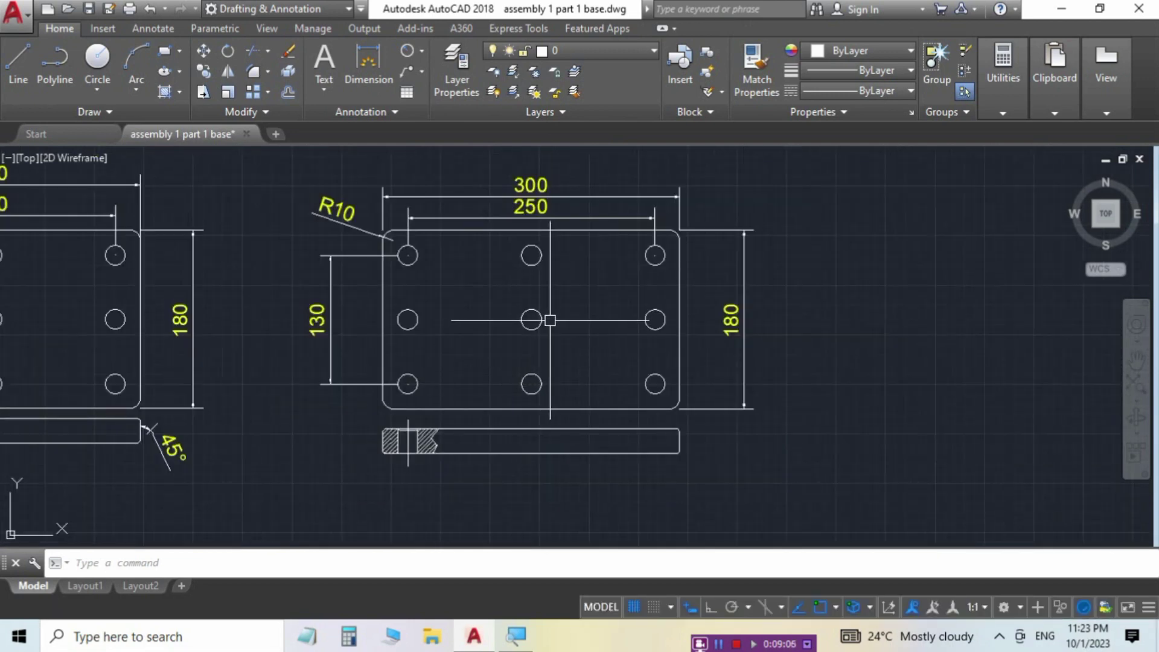
{"action": "middle_click_drag", "start_coordinate": [567, 326], "coordinate": [706, 325]}
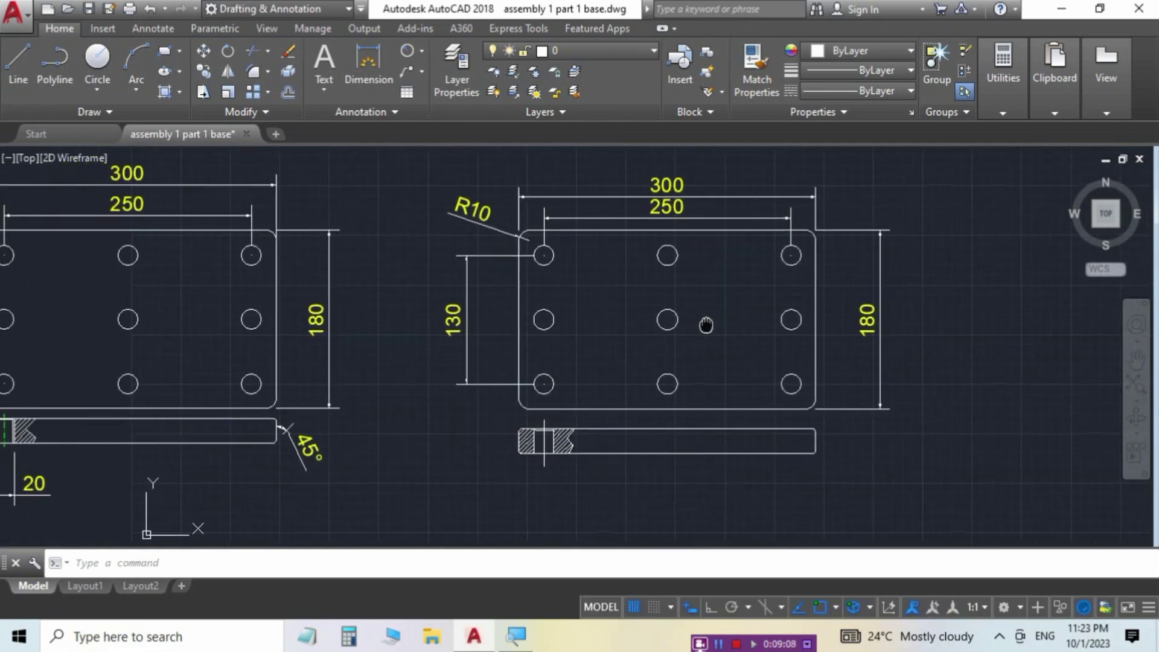
{"action": "scroll", "coordinate": [689, 311], "scroll_direction": "up", "scroll_amount": 2}
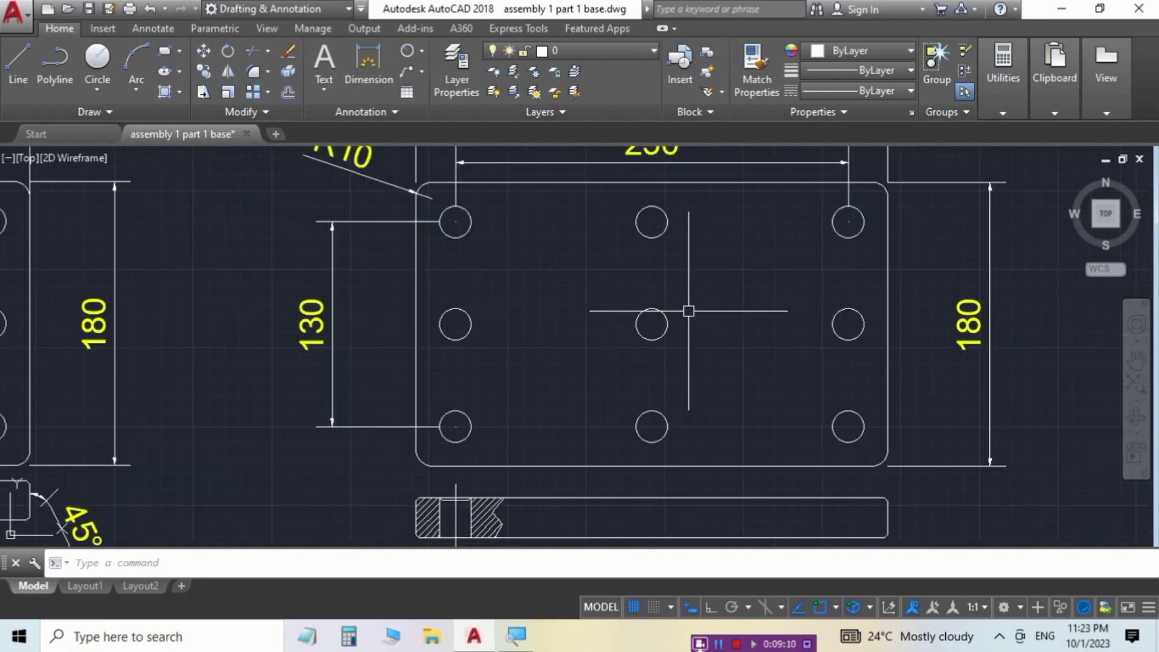
{"action": "scroll", "coordinate": [689, 310], "scroll_direction": "down", "scroll_amount": 2}
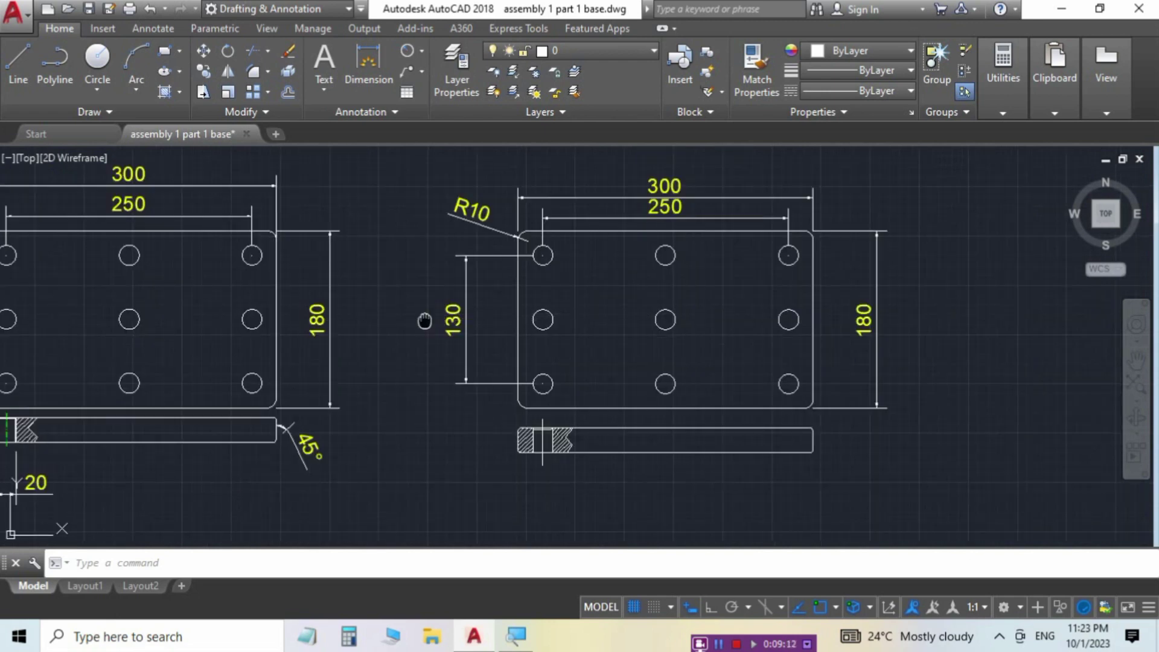
{"action": "middle_click_drag", "start_coordinate": [424, 321], "coordinate": [475, 312]}
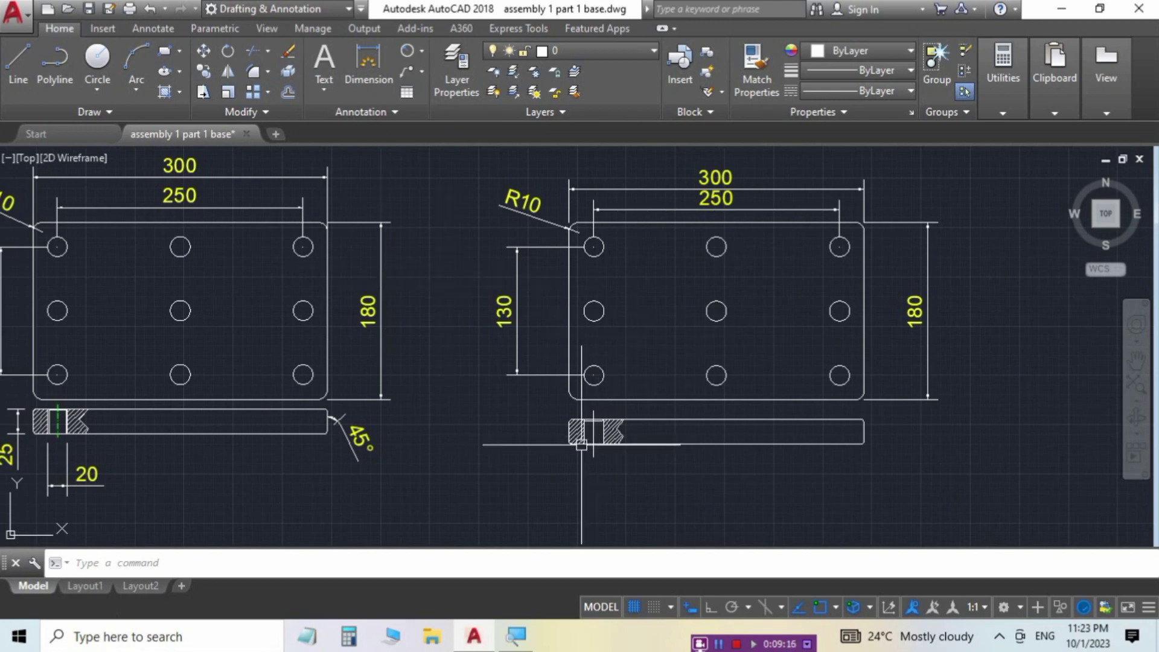
{"action": "mouse_move", "coordinate": [512, 441]}
{"action": "middle_mouse_down"}
{"action": "mouse_move", "coordinate": [589, 443]}
{"action": "mouse_move", "coordinate": [489, 340]}
{"action": "middle_mouse_up"}
Step: Dimension the side view's thickness between its upper and lower edges, placing the dimension left of the view
{"action": "scroll", "coordinate": [618, 391], "scroll_direction": "up", "scroll_amount": 8}
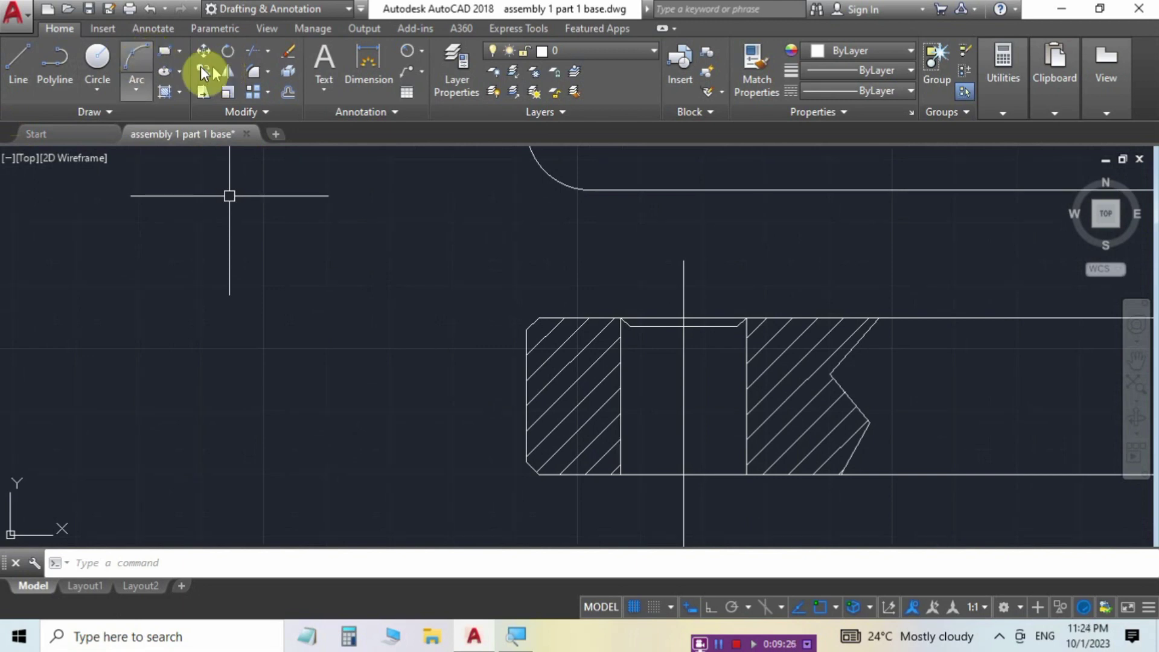
{"action": "left_click", "coordinate": [384, 77]}
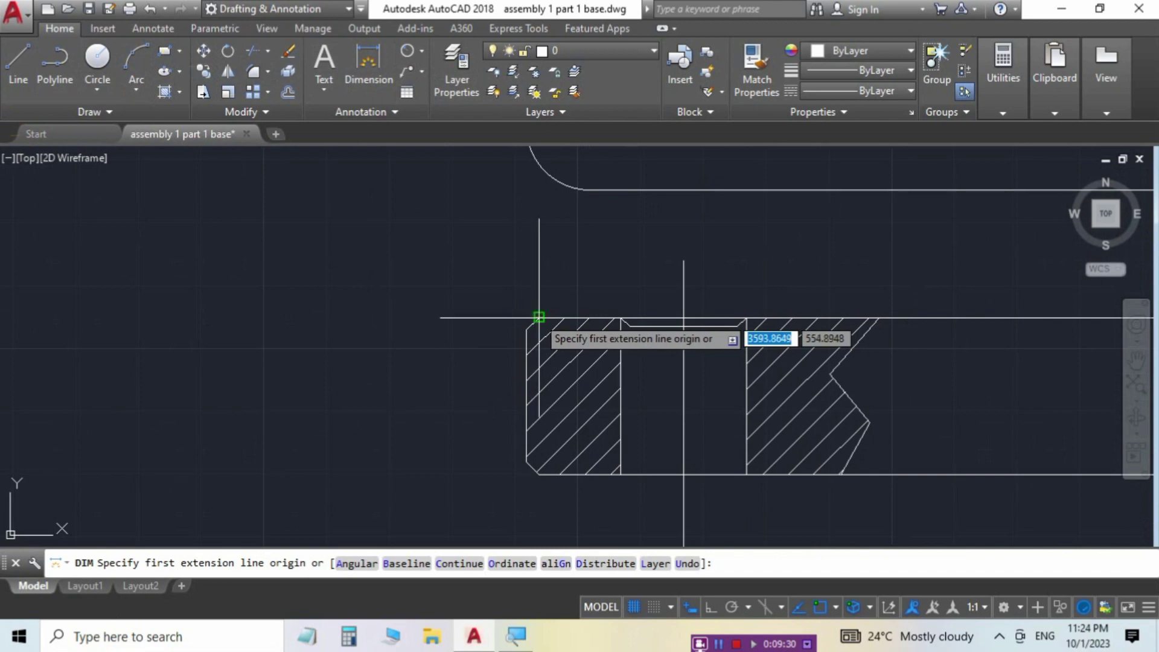
{"action": "left_click", "coordinate": [539, 317]}
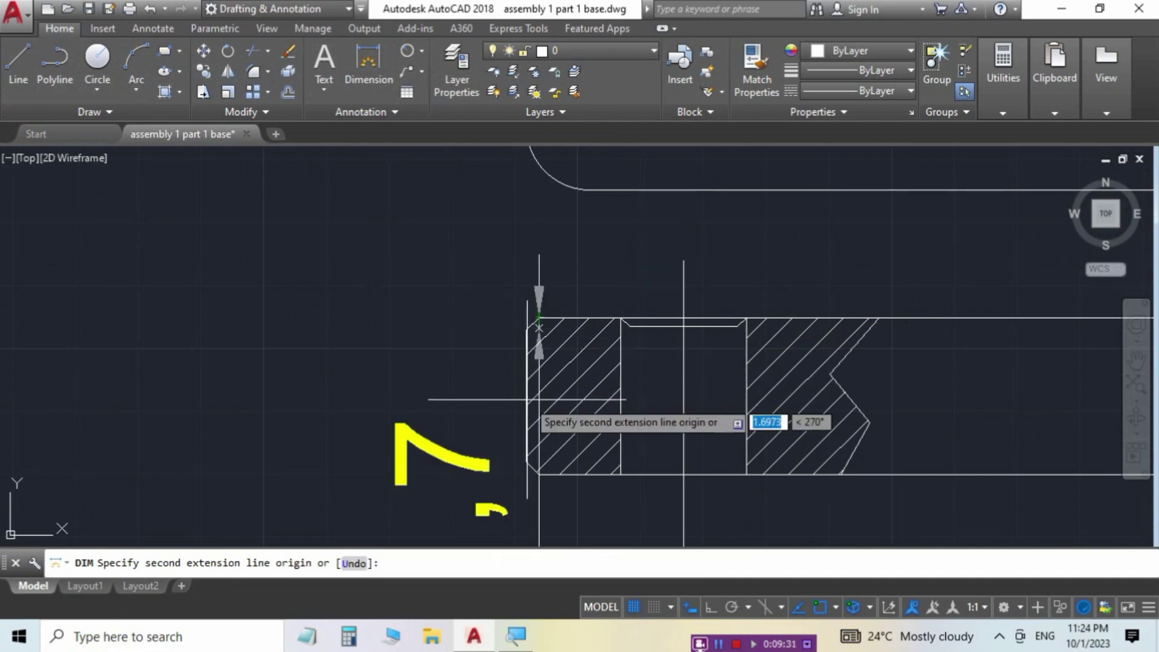
{"action": "left_click", "coordinate": [539, 475]}
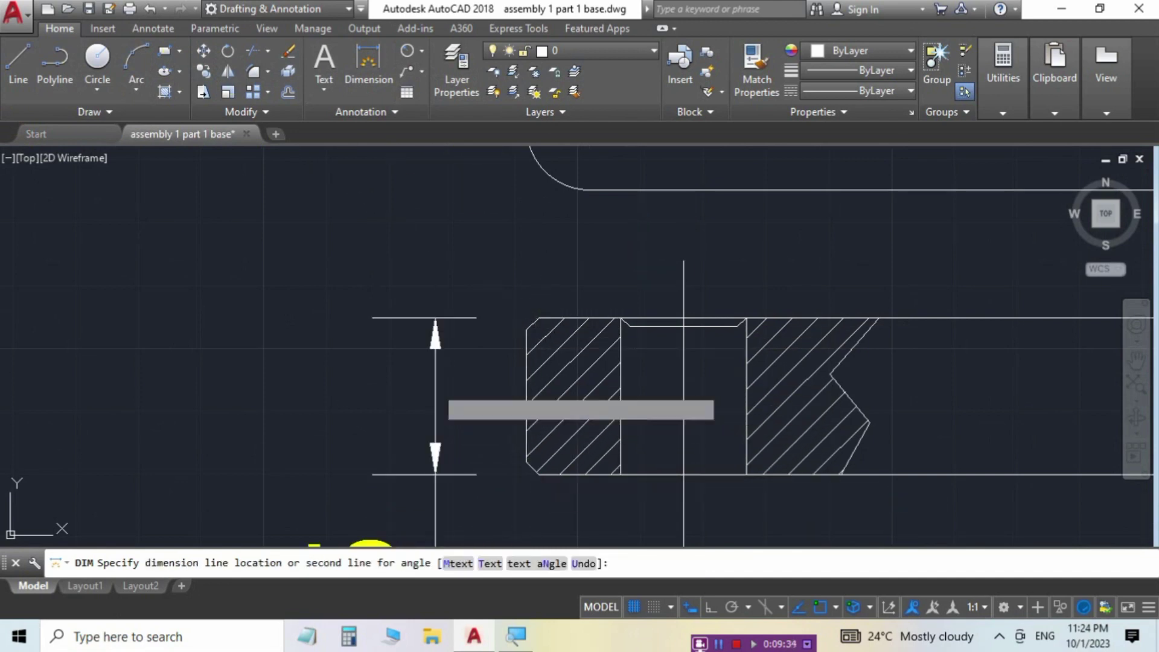
{"action": "left_click", "coordinate": [431, 410]}
{"action": "scroll", "coordinate": [427, 324], "scroll_direction": "down", "scroll_amount": 5}
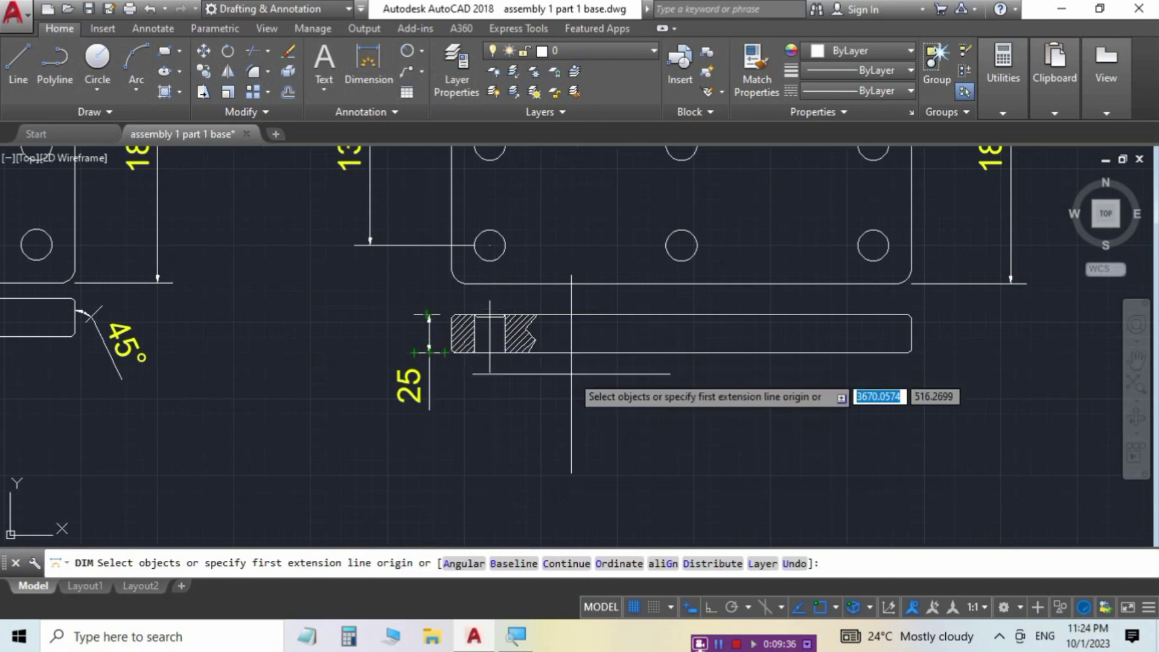
{"action": "key", "text": "Escape"}
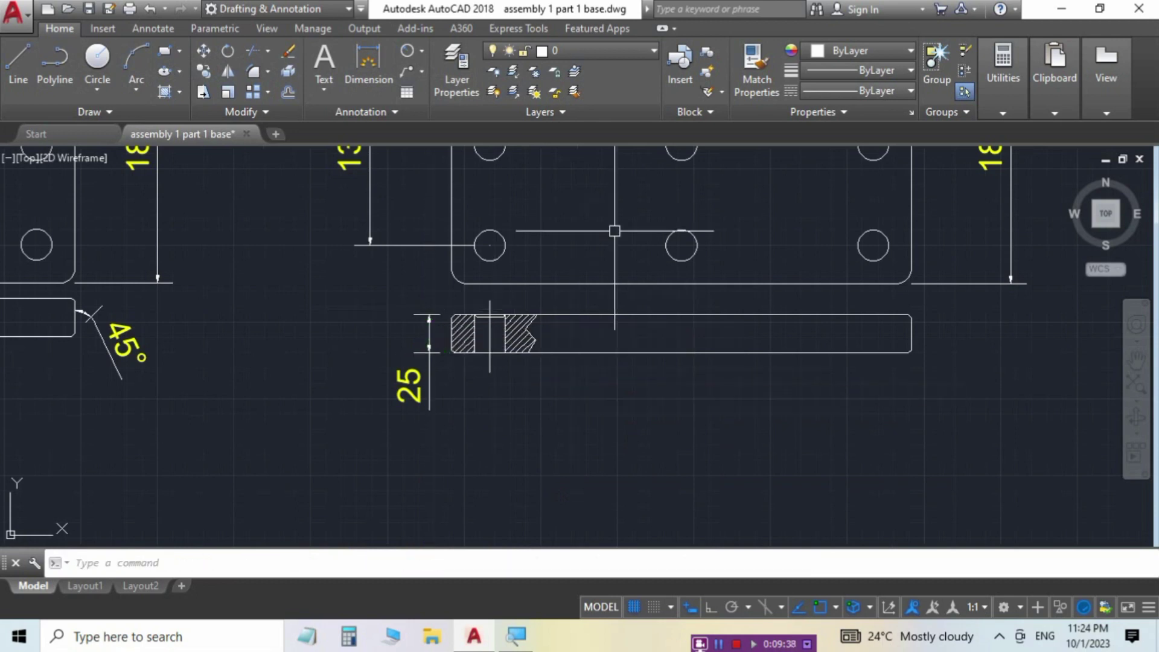
Step: Draw a vertical line inside the hole from the left chamfer line's lower end down to the side view's lower edge
{"action": "scroll", "coordinate": [489, 335], "scroll_direction": "up", "scroll_amount": 4}
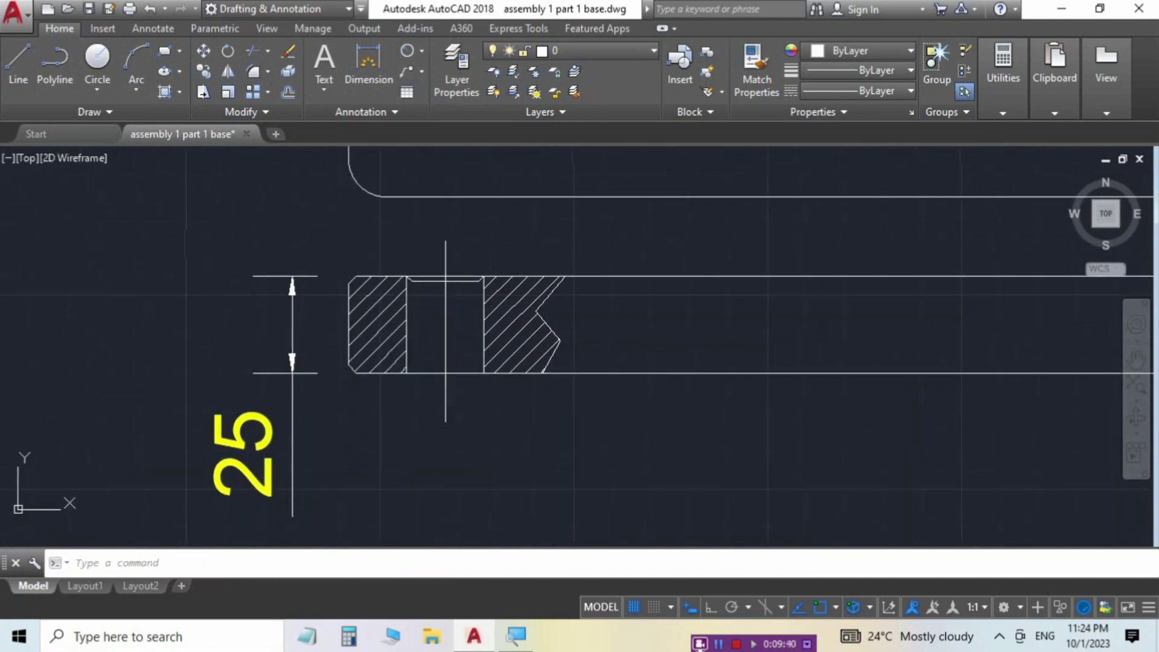
{"action": "scroll", "coordinate": [422, 285], "scroll_direction": "up", "scroll_amount": 5}
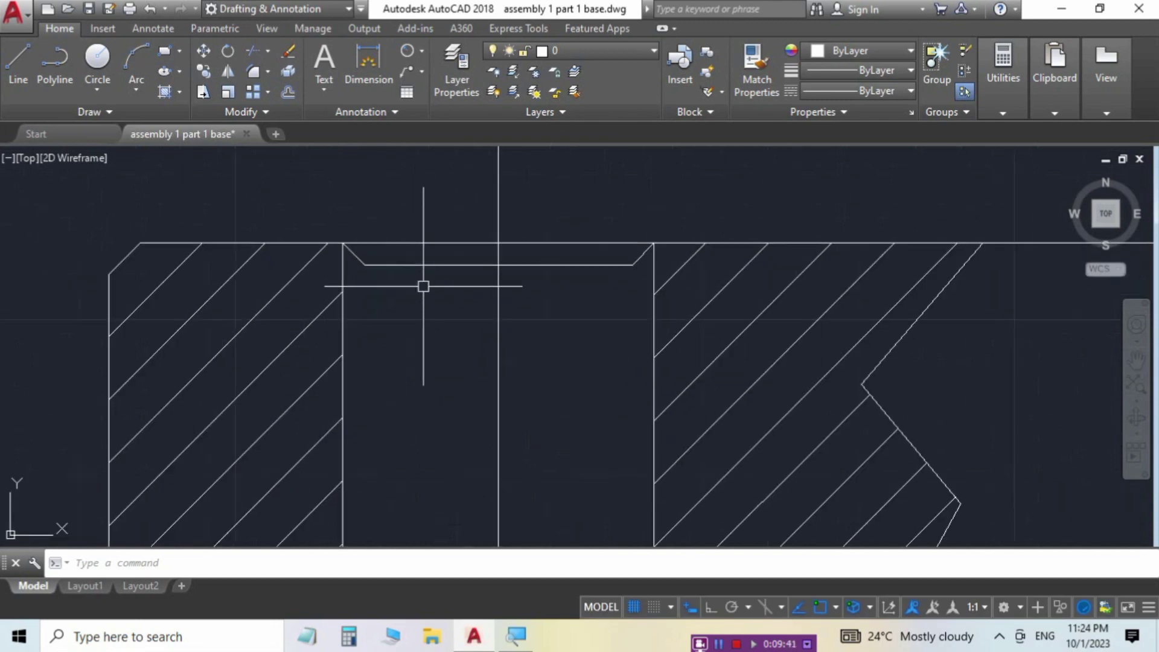
{"action": "left_click", "coordinate": [15, 53]}
{"action": "mouse_move", "coordinate": [538, 286]}
{"action": "middle_mouse_down"}
{"action": "mouse_move", "coordinate": [592, 191]}
{"action": "mouse_move", "coordinate": [585, 203]}
{"action": "middle_mouse_up"}
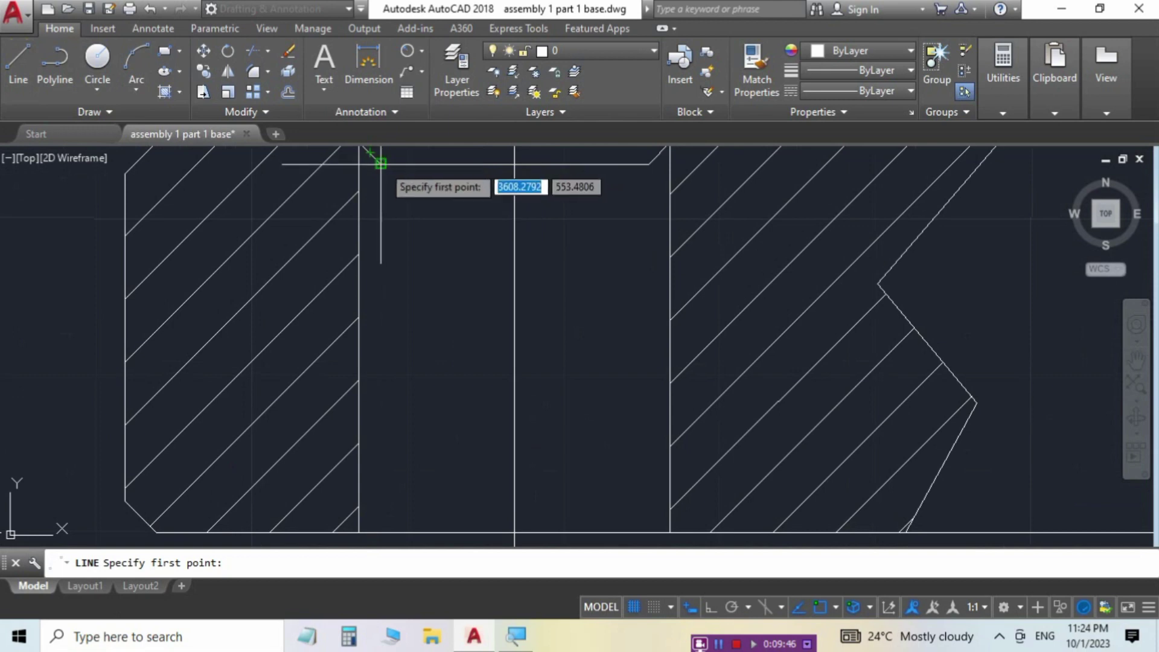
{"action": "left_click", "coordinate": [380, 163]}
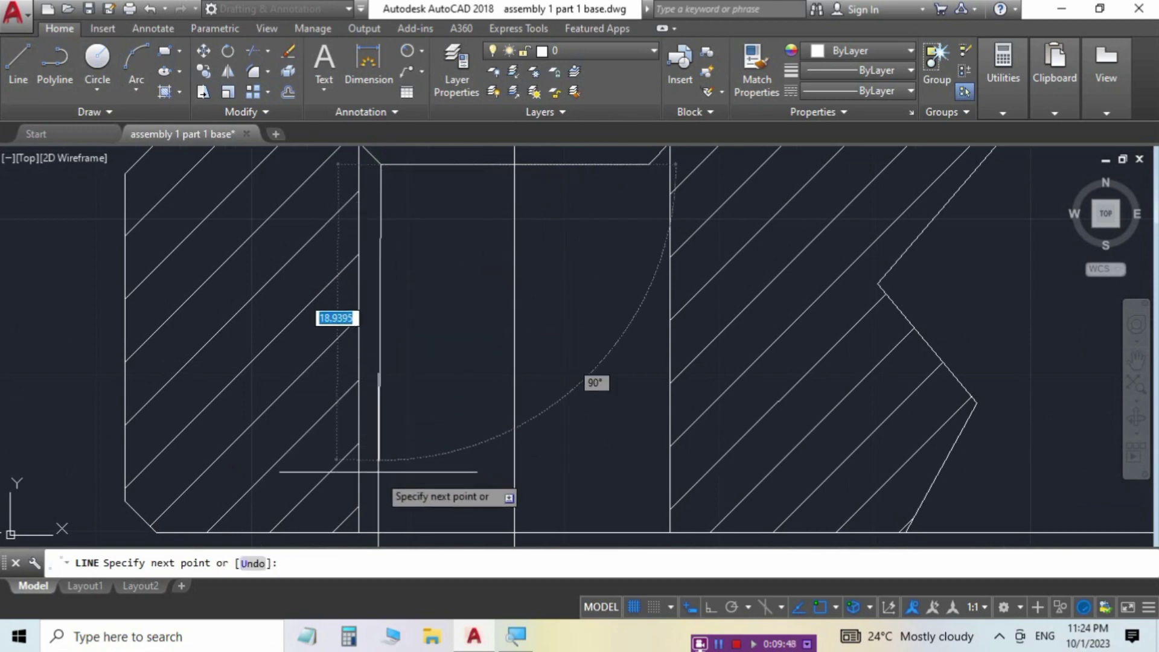
{"action": "left_click", "coordinate": [380, 534]}
{"action": "key", "text": "Escape"}
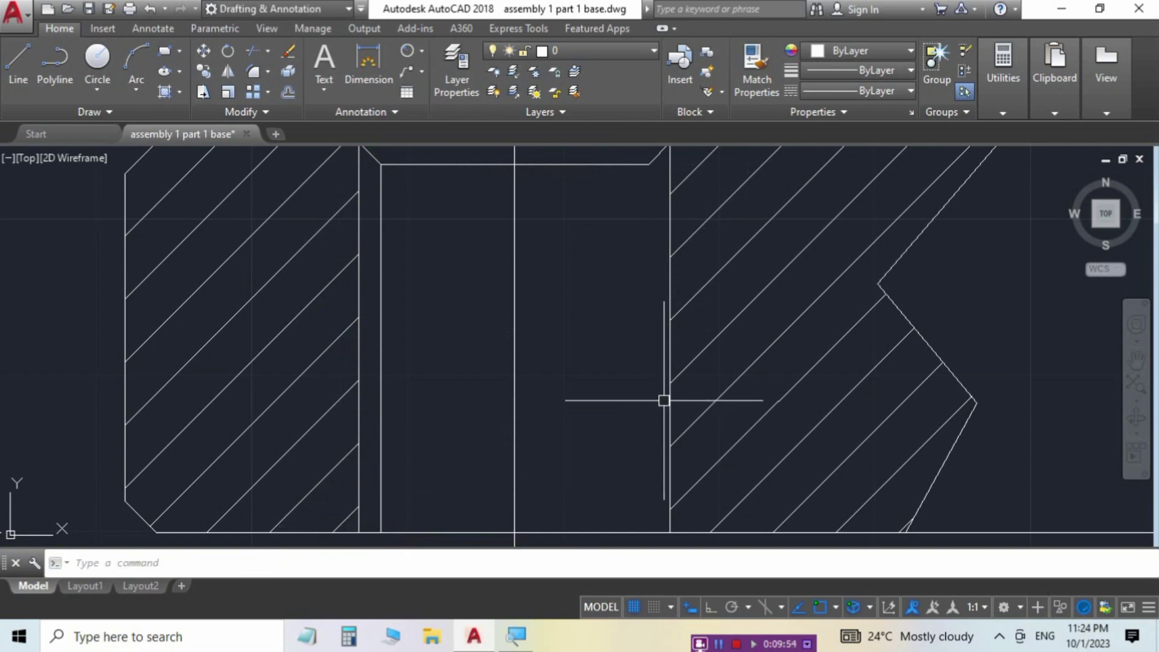
Step: Review the whole plate drawing side by side with the reference drawing
{"action": "scroll", "coordinate": [779, 430], "scroll_direction": "down", "scroll_amount": 5}
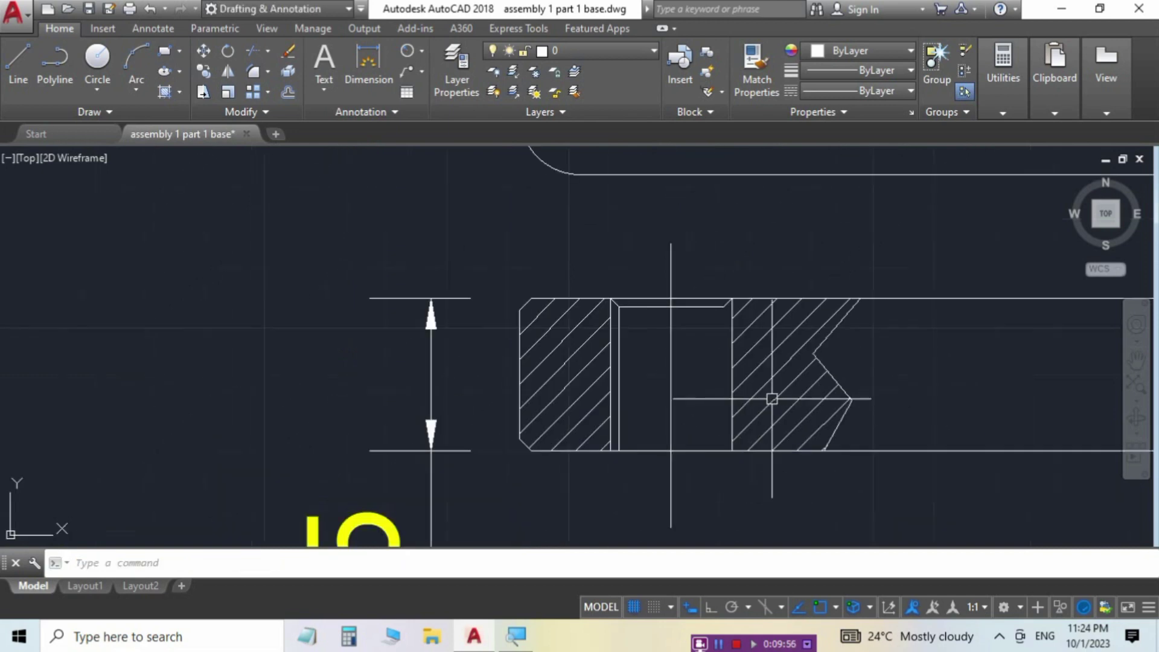
{"action": "scroll", "coordinate": [815, 364], "scroll_direction": "down", "scroll_amount": 3}
{"action": "scroll", "coordinate": [396, 487], "scroll_direction": "up", "scroll_amount": 3}
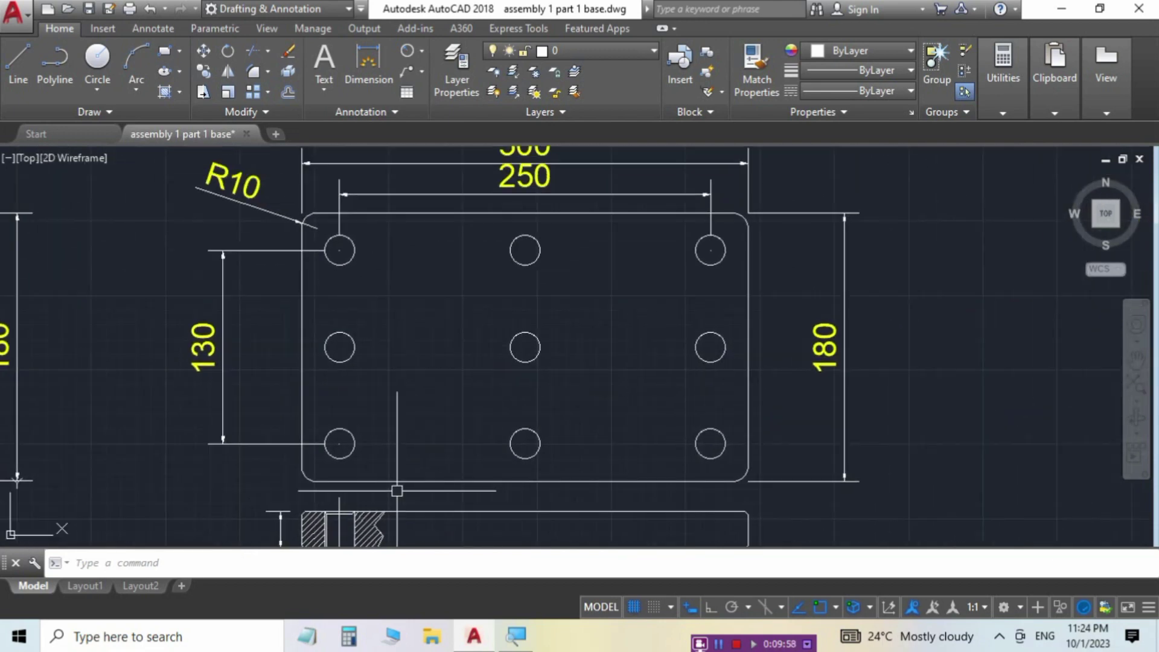
{"action": "middle_click_drag", "start_coordinate": [494, 375], "coordinate": [502, 315]}
{"action": "scroll", "coordinate": [509, 323], "scroll_direction": "down", "scroll_amount": 2}
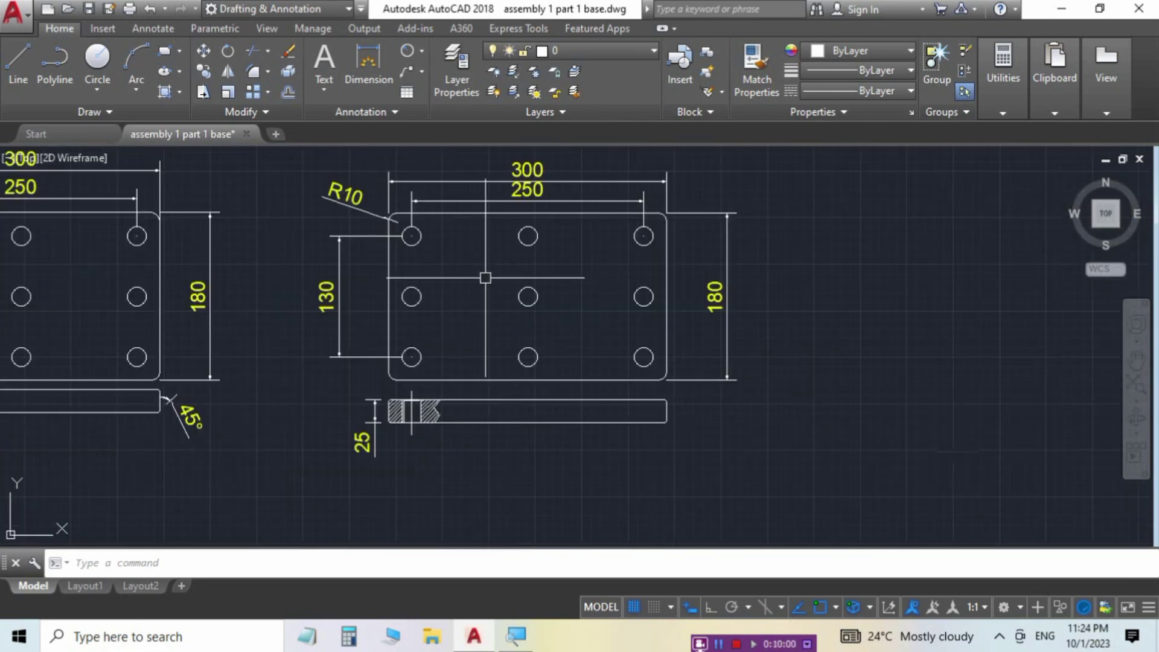
{"action": "mouse_move", "coordinate": [477, 277]}
{"action": "middle_mouse_down"}
{"action": "mouse_move", "coordinate": [616, 303]}
{"action": "mouse_move", "coordinate": [737, 305]}
{"action": "mouse_move", "coordinate": [740, 320]}
{"action": "middle_mouse_up"}
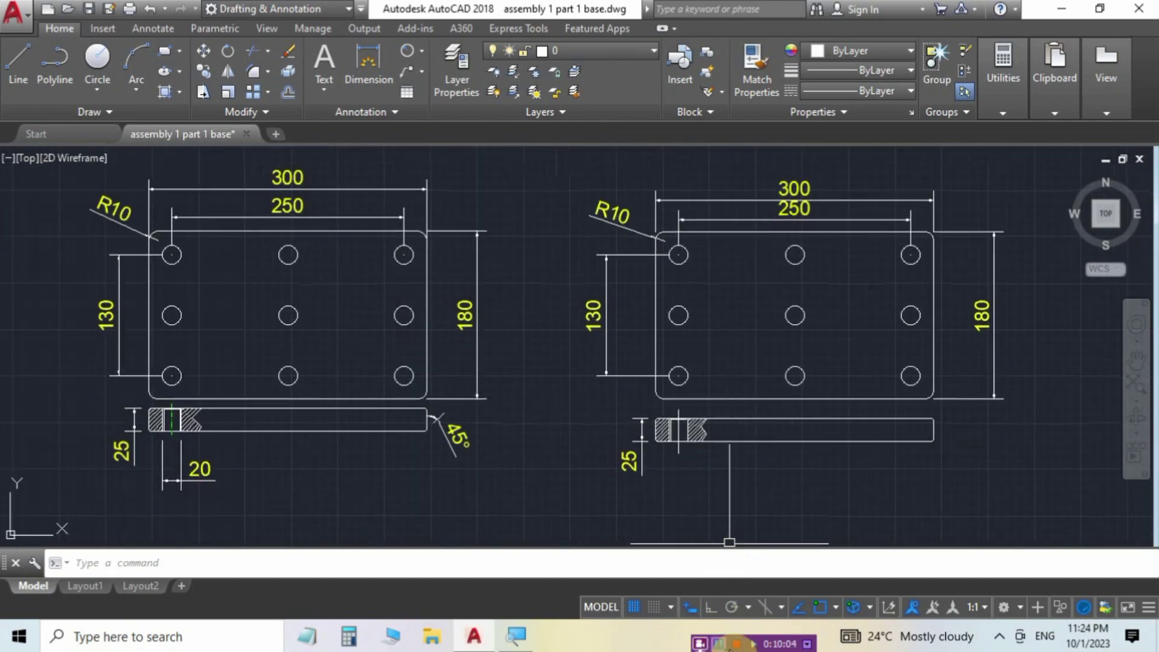